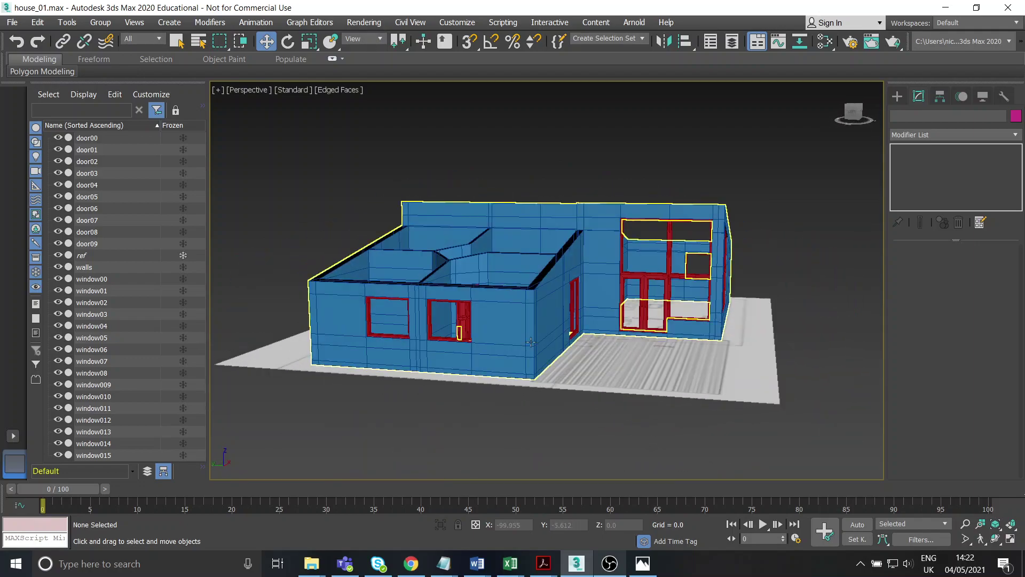
Inspect the house model's walls, doors and windows from several sides and compare them with the house reference photo
click(527, 340)
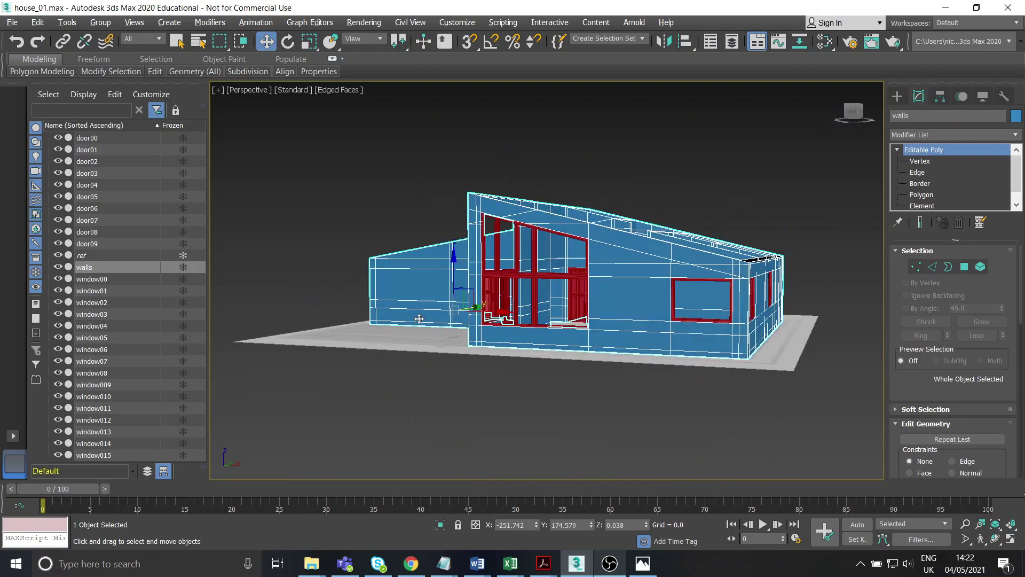
click(525, 302)
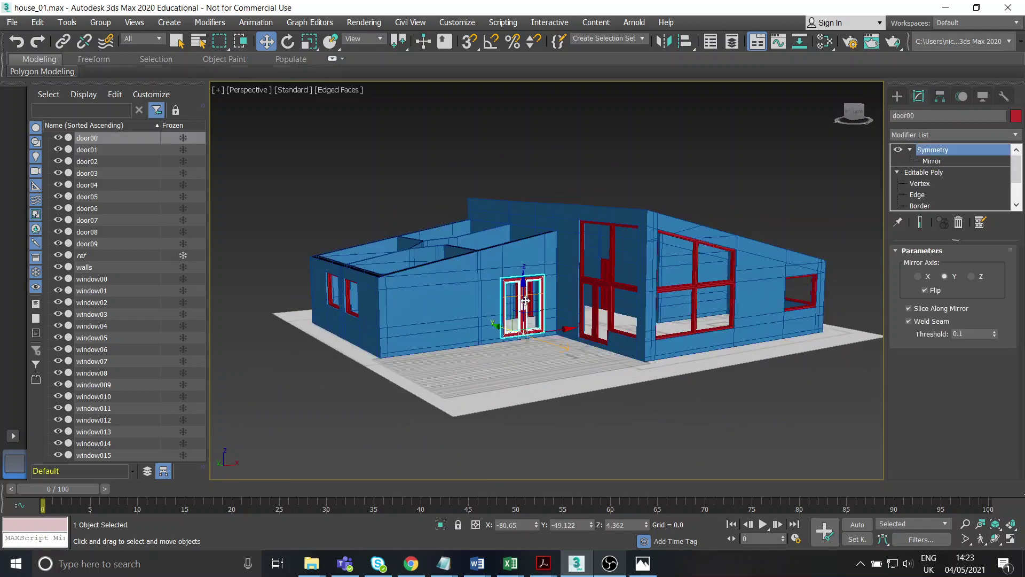
click(601, 280)
click(619, 287)
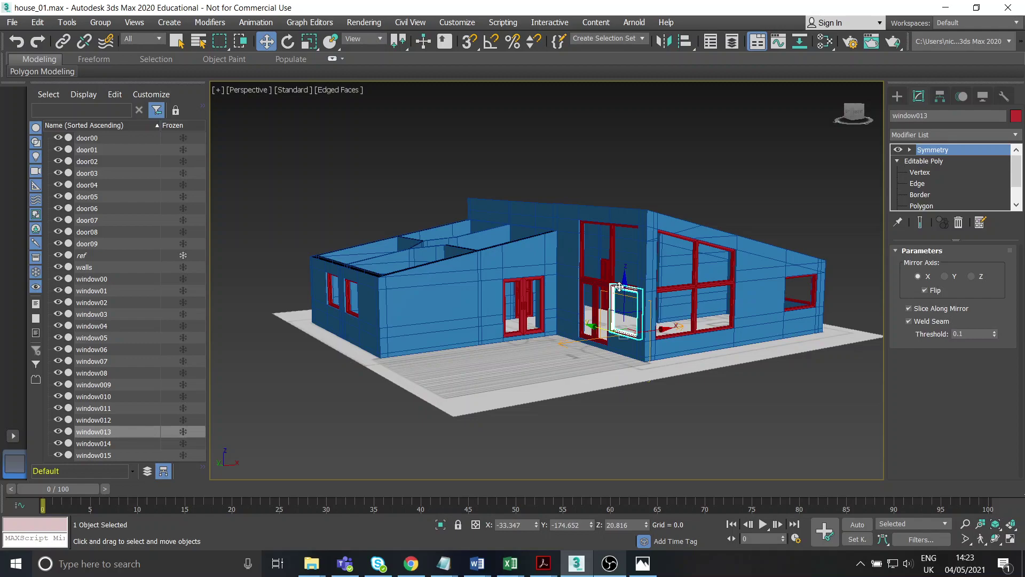
click(605, 310)
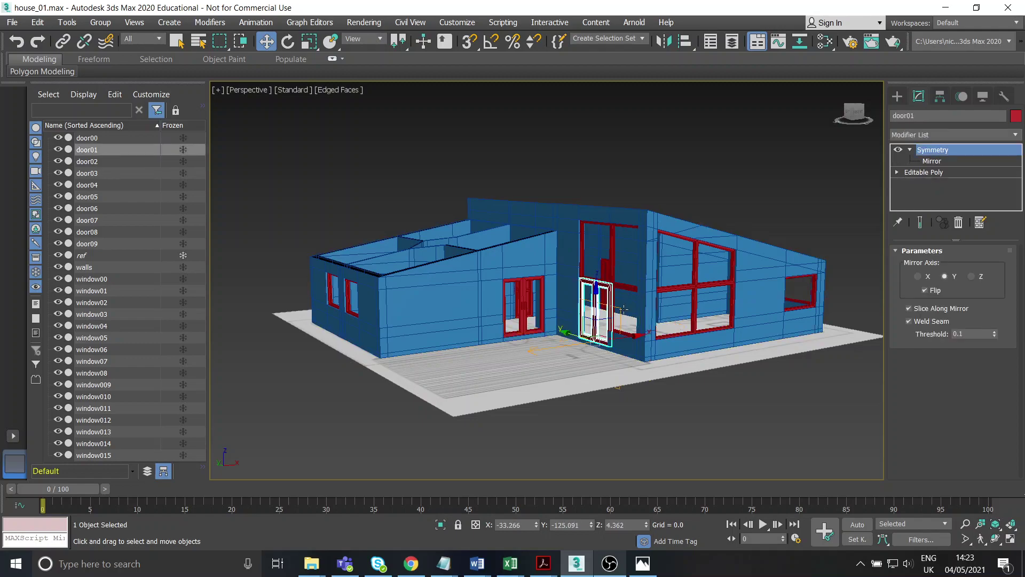
alt+middle_drag(606, 313, 627, 374)
click(632, 441)
click(642, 564)
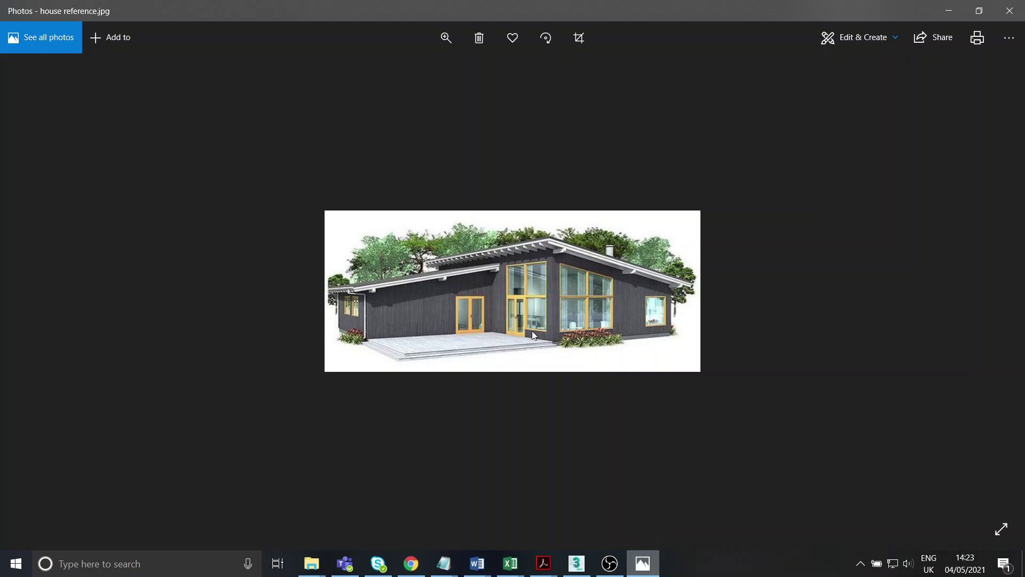
click(650, 568)
alt+middle_drag(711, 353, 702, 388)
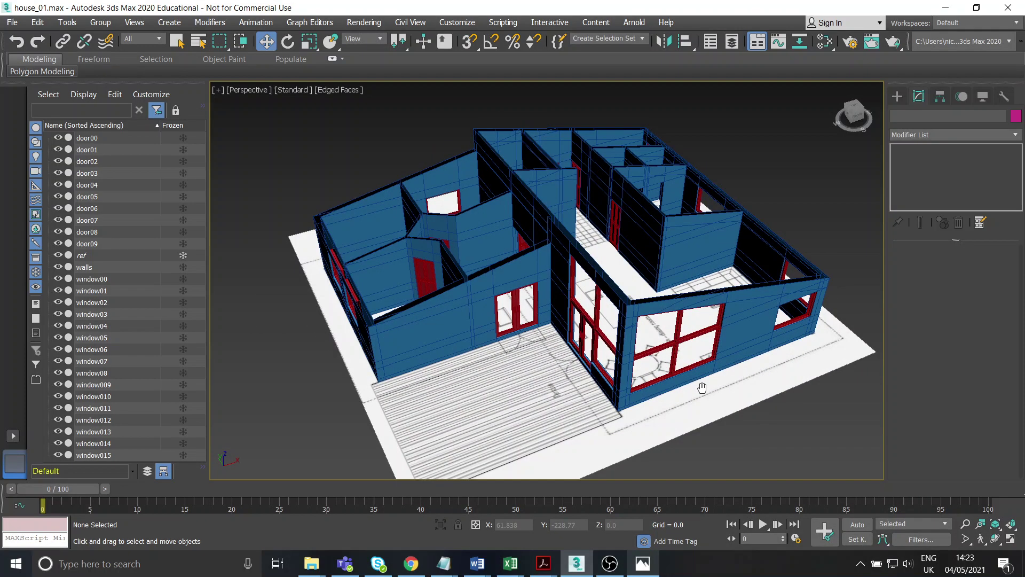
Switch from the Perspective view to a full-size Top view framed on the house floor plan
click(1011, 538)
click(478, 258)
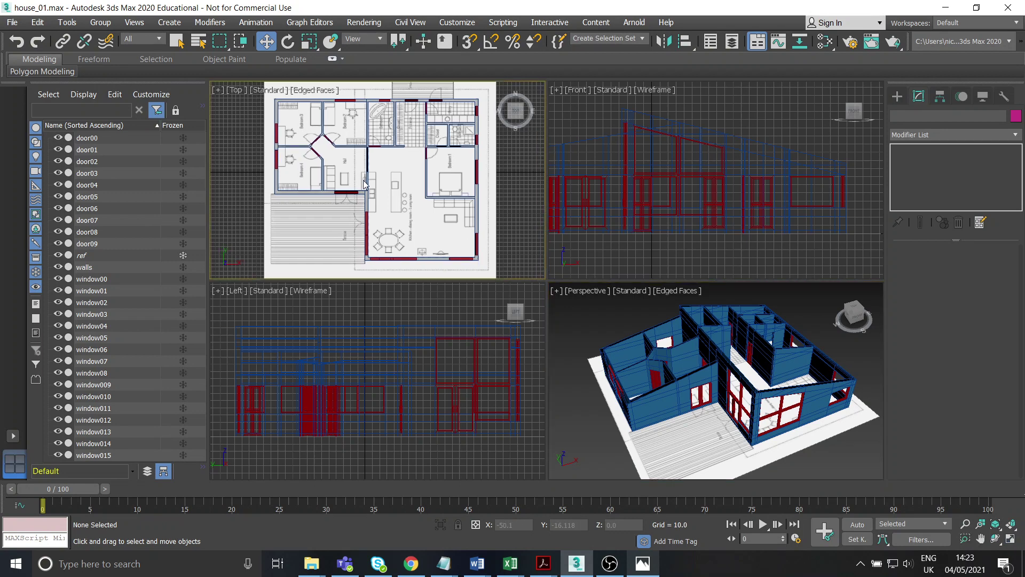
click(1011, 539)
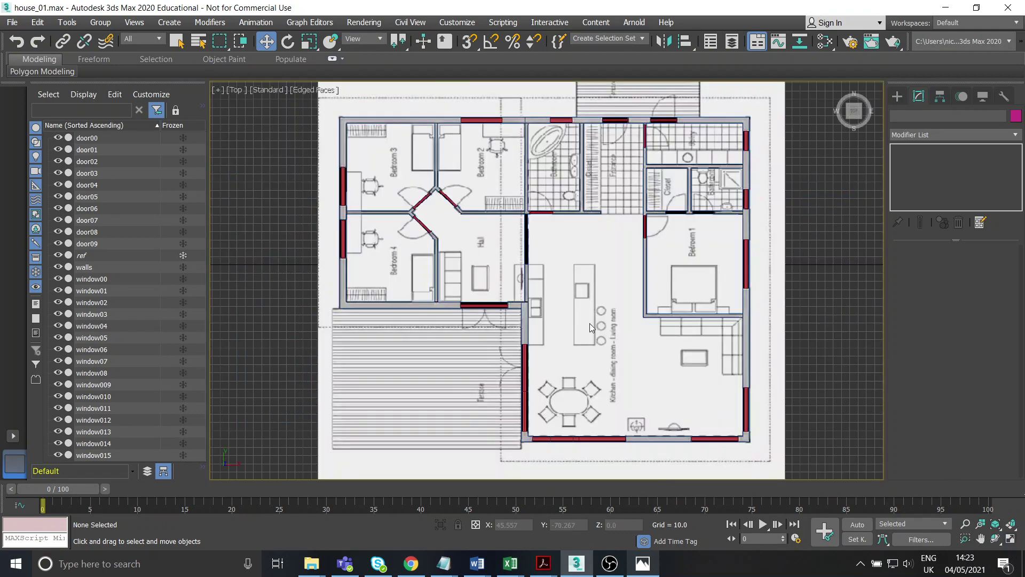
key(z)
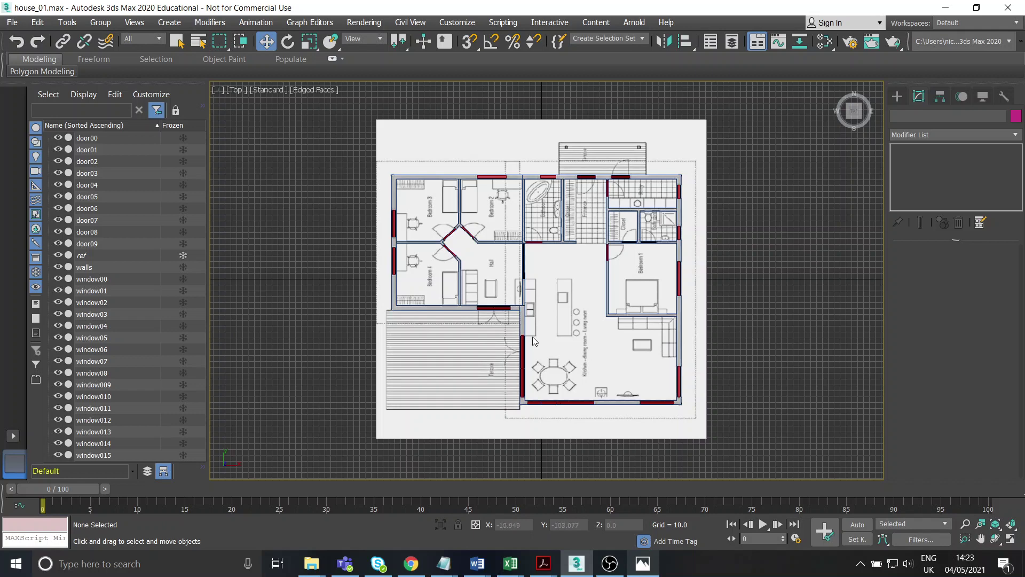
scroll(414, 202, up, 2)
middle_drag(484, 185, 439, 155)
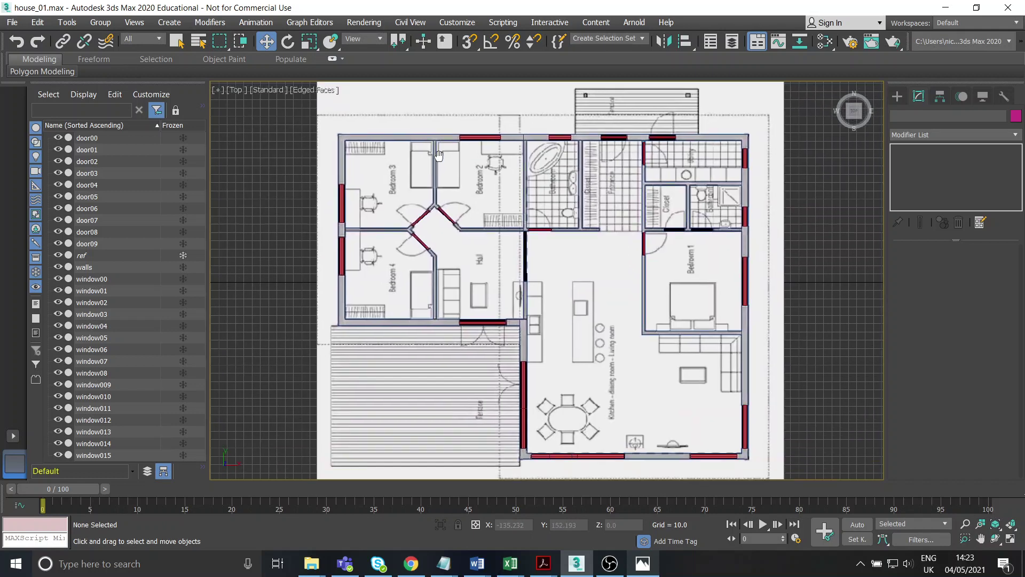
Examine the dashed roof outlines and terraces on the floor plan and check the roof shape in the house reference photo
scroll(524, 245, up, 3)
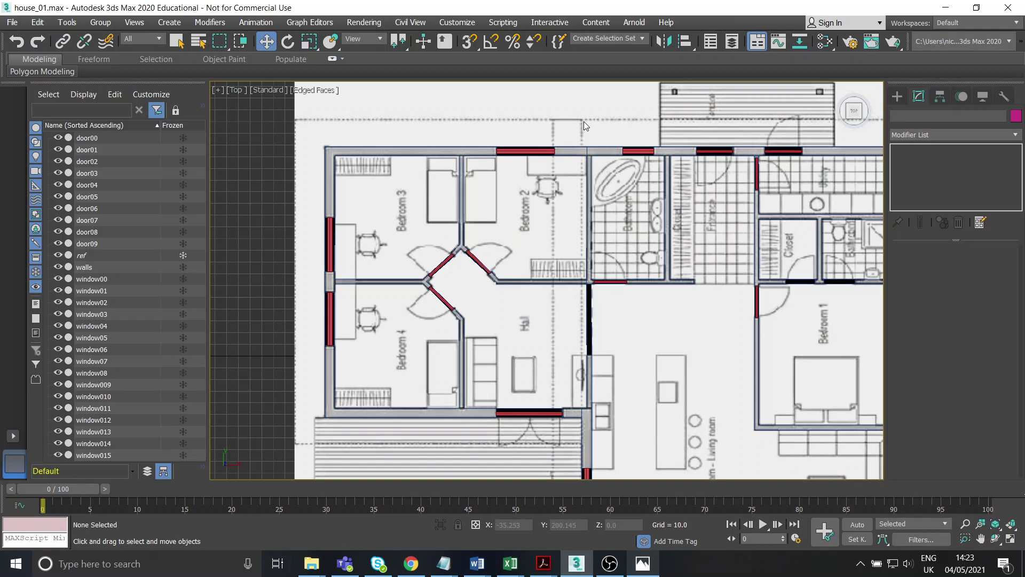
middle_drag(552, 449, 560, 416)
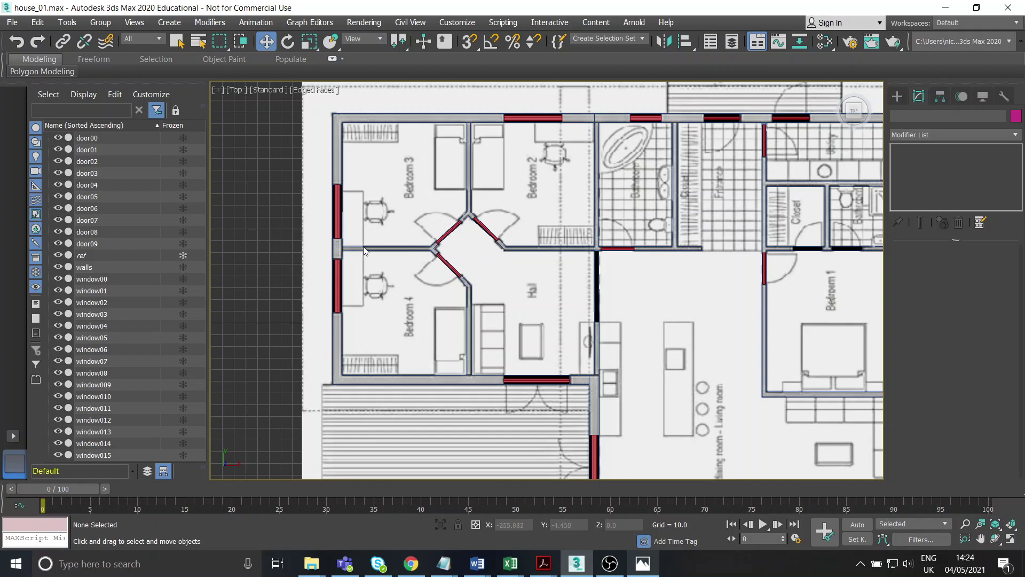
middle_drag(363, 248, 357, 301)
middle_drag(504, 153, 473, 152)
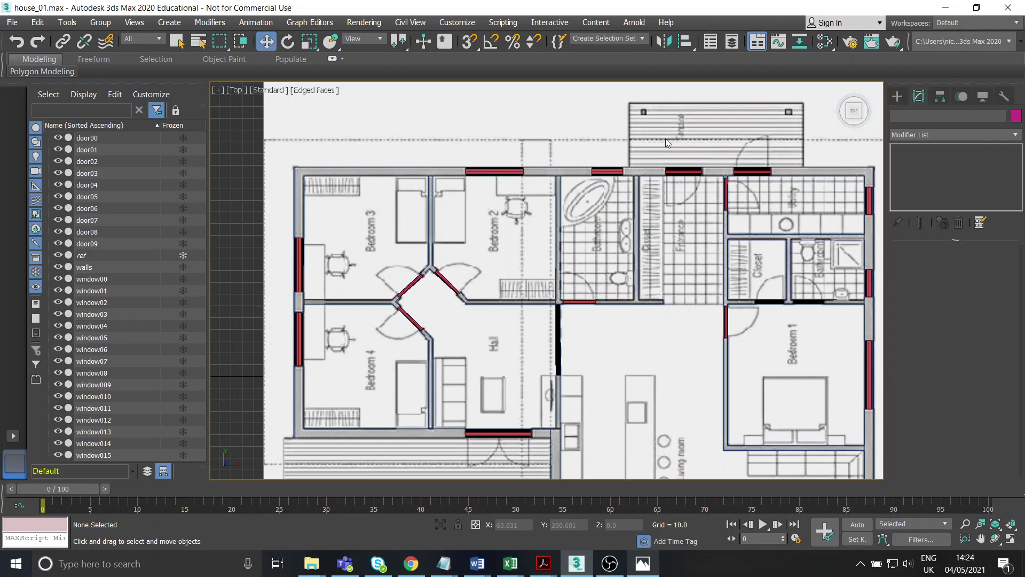
click(643, 564)
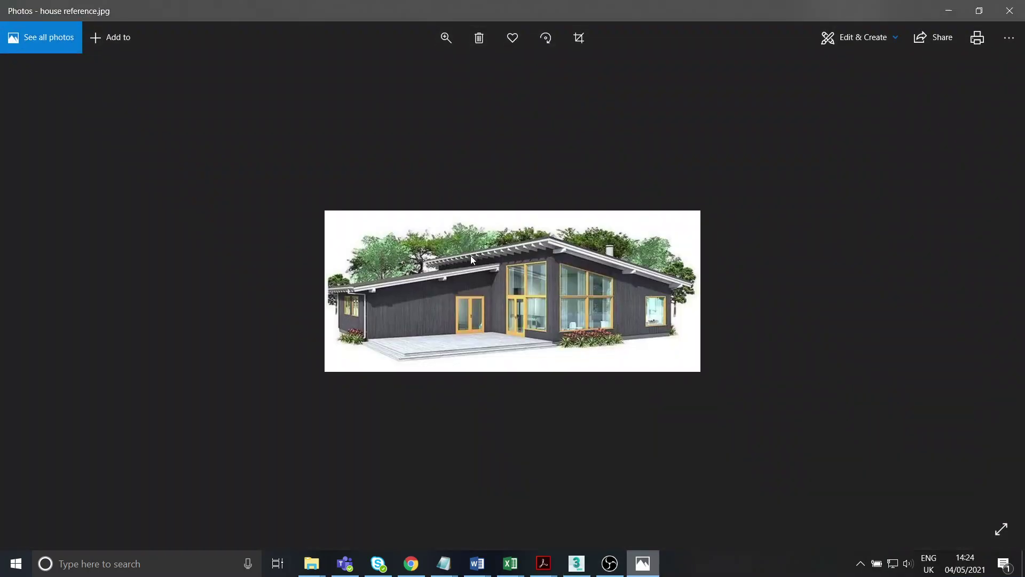
click(652, 562)
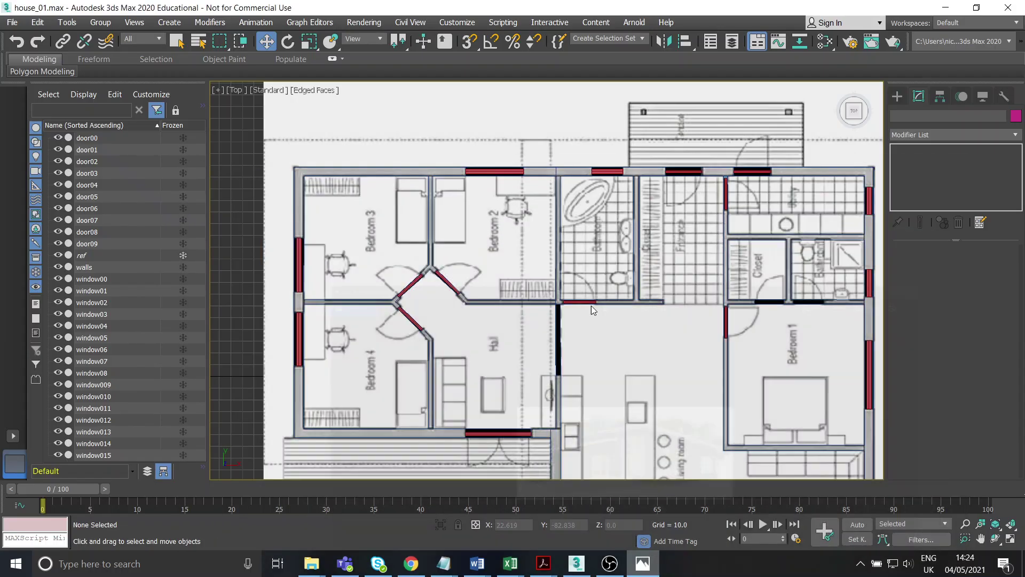
middle_drag(787, 308, 573, 190)
scroll(590, 261, down, 2)
middle_drag(490, 283, 486, 344)
mouse_move(454, 291)
middle_down()
mouse_move(461, 318)
mouse_move(465, 291)
middle_up()
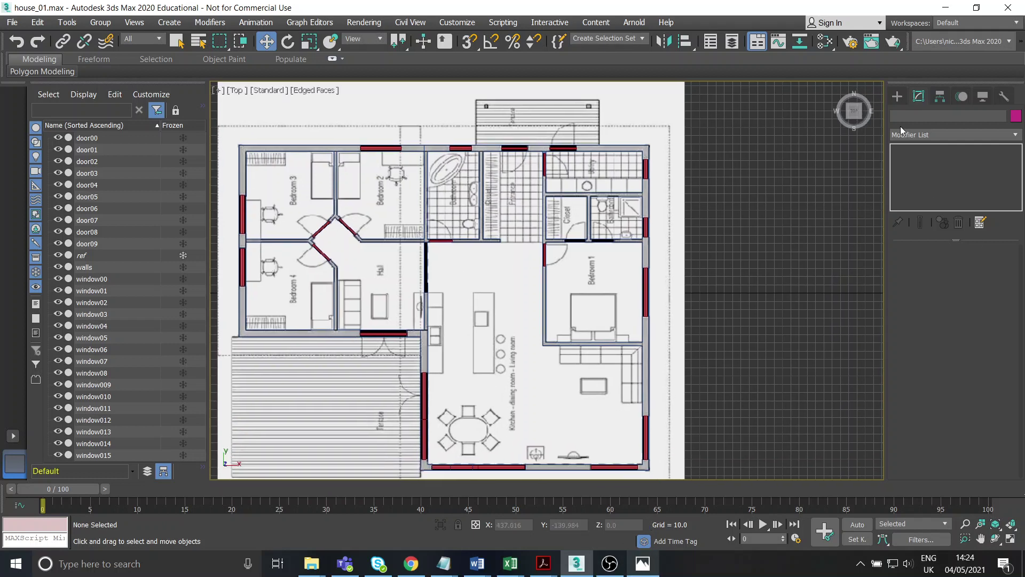
Draw a box over the dashed roof outline of the bedroom wing, about 275 long, 245 wide and 25 high
click(896, 97)
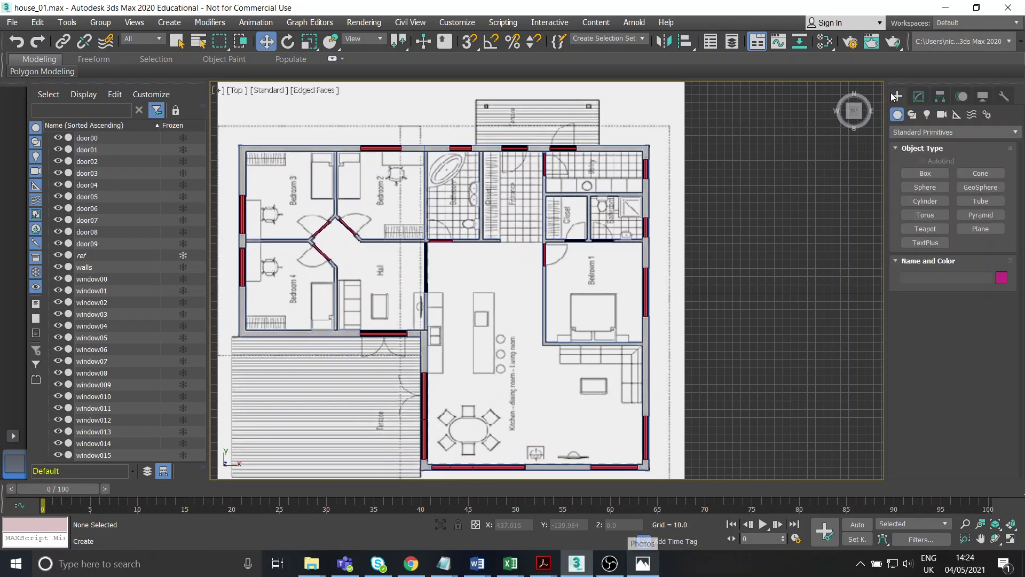
click(929, 173)
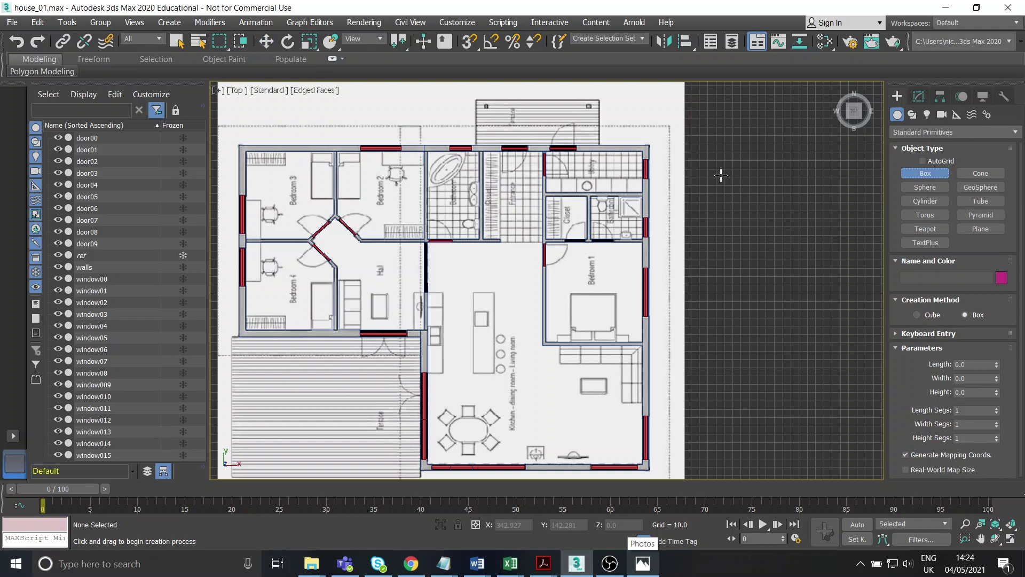
scroll(367, 196, up, 4)
middle_drag(368, 196, 382, 214)
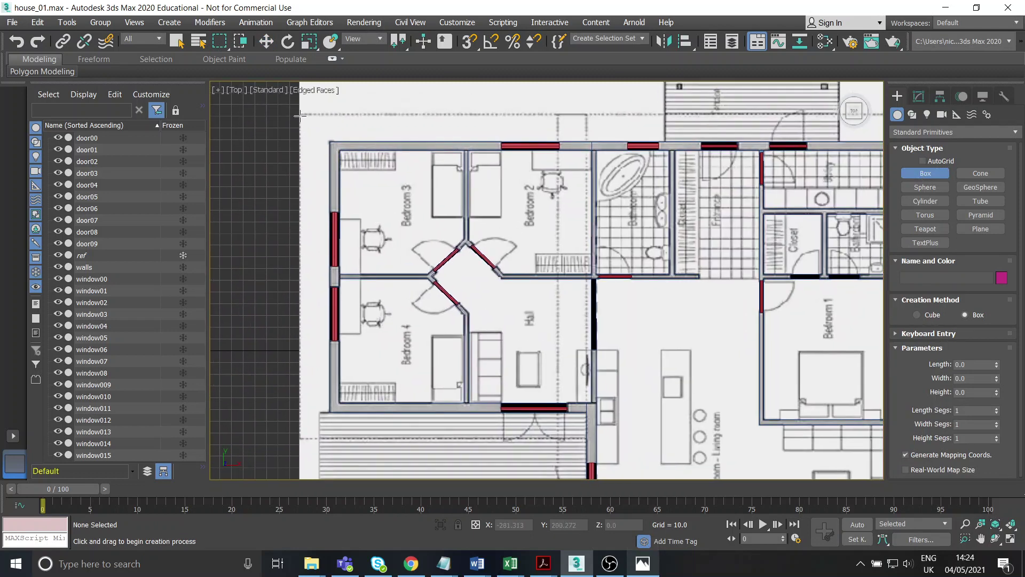
drag(300, 114, 586, 438)
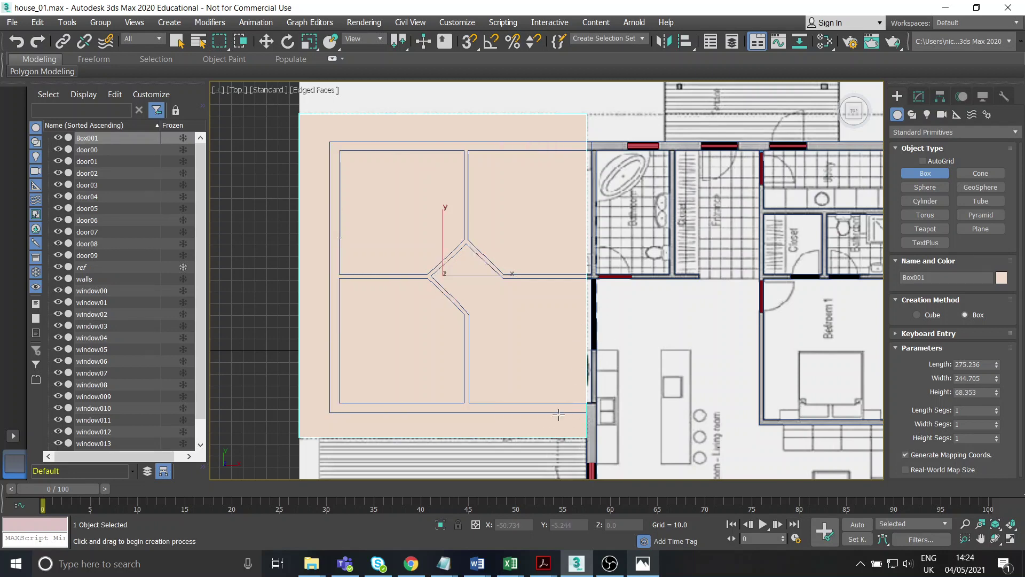
click(560, 408)
Raise the box above the house in the full-size Perspective view, to a Z position of about 221
click(1010, 539)
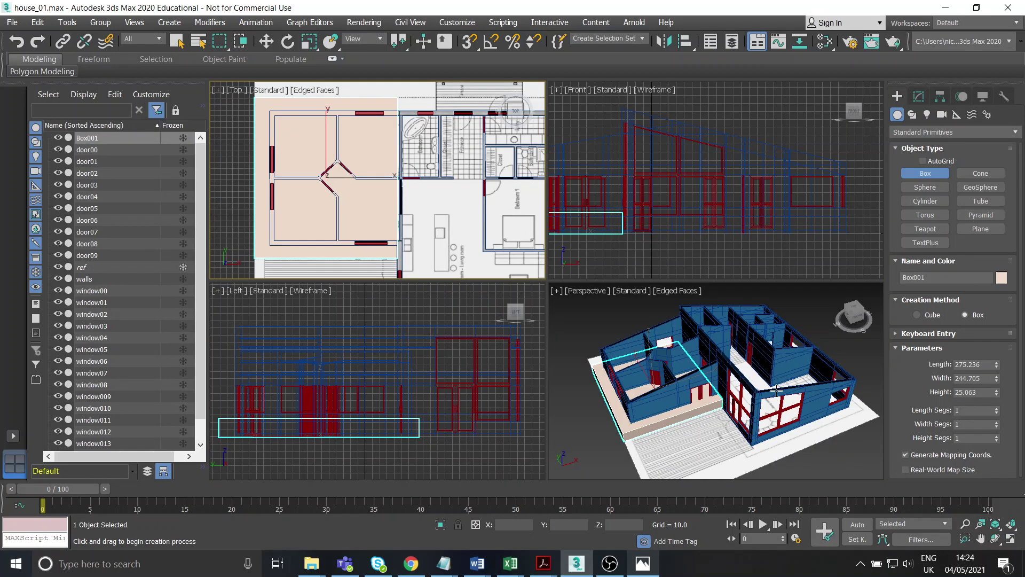
click(1011, 539)
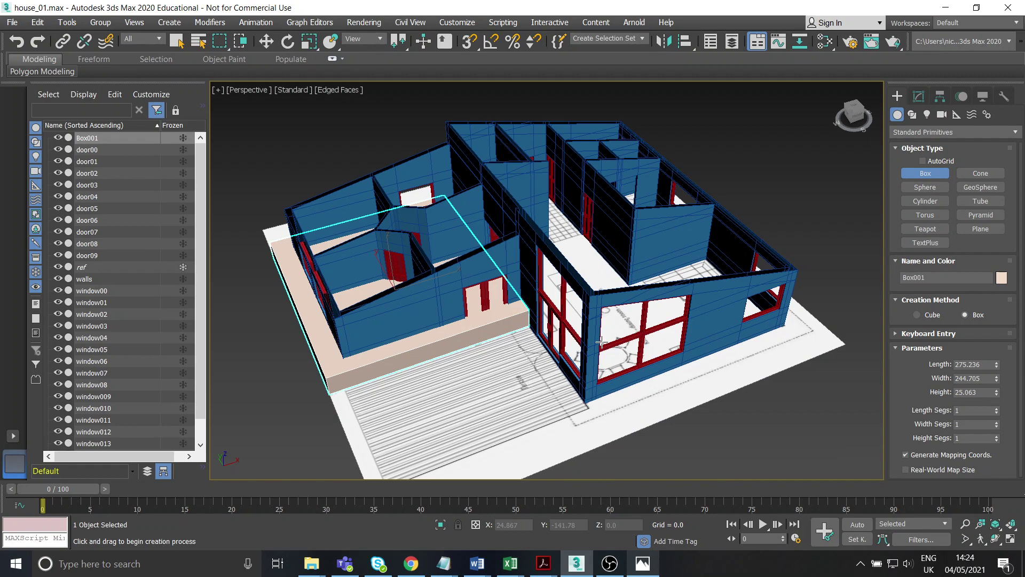
alt+middle_drag(601, 342, 607, 314)
key(w)
middle_drag(473, 294, 520, 319)
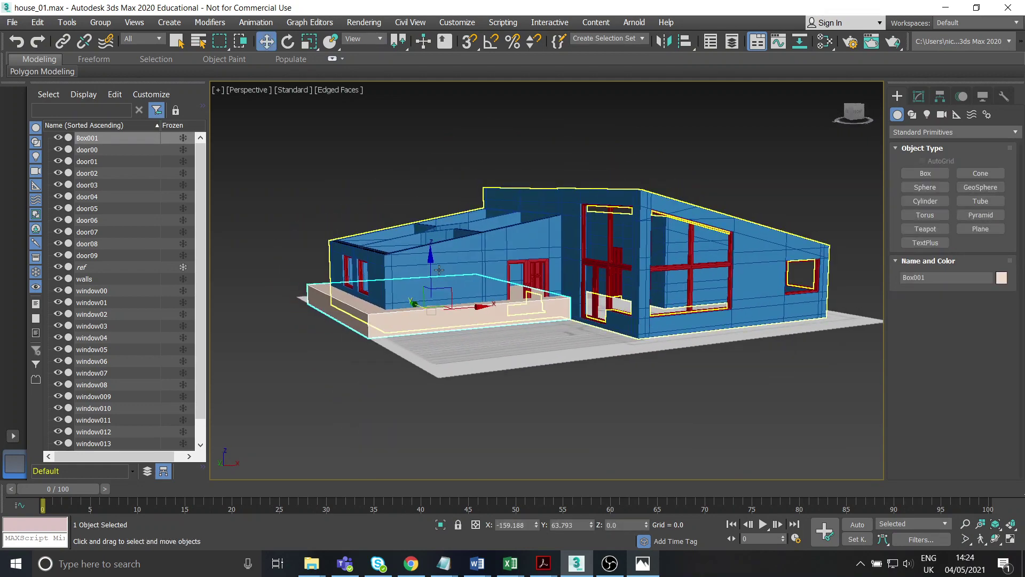
drag(431, 276, 429, 96)
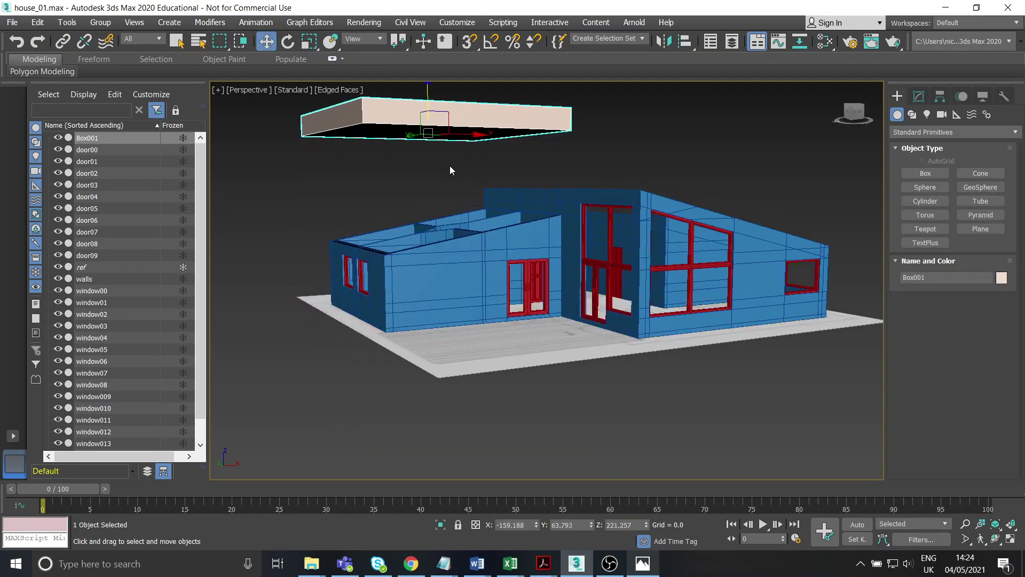
Reduce the box's height to about 2.757 and compare the thin slab with the roof in the reference photo
alt+middle_drag(450, 167, 445, 198)
scroll(441, 160, up, 3)
click(919, 96)
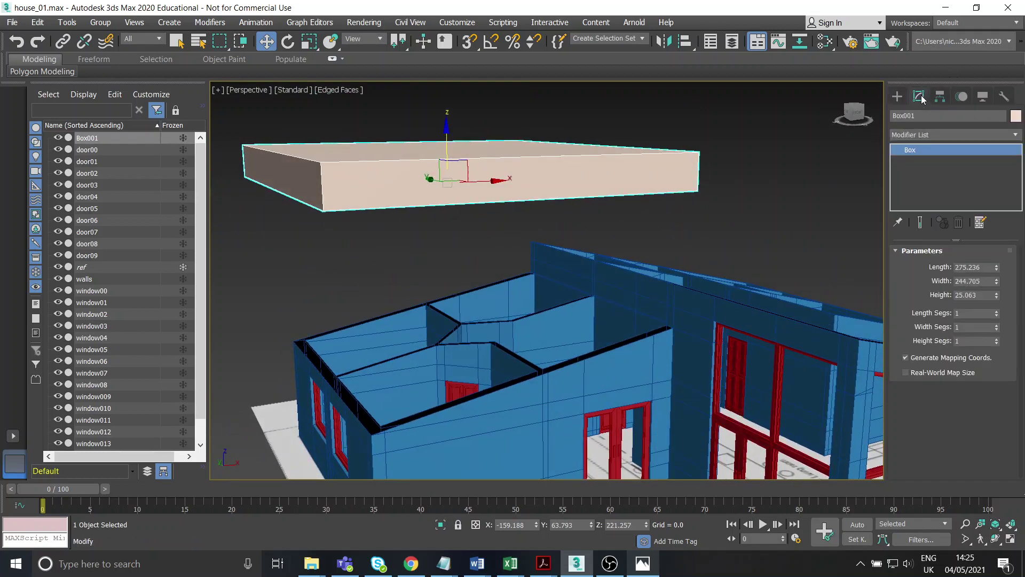
alt+middle_drag(794, 223, 796, 209)
drag(996, 296, 993, 343)
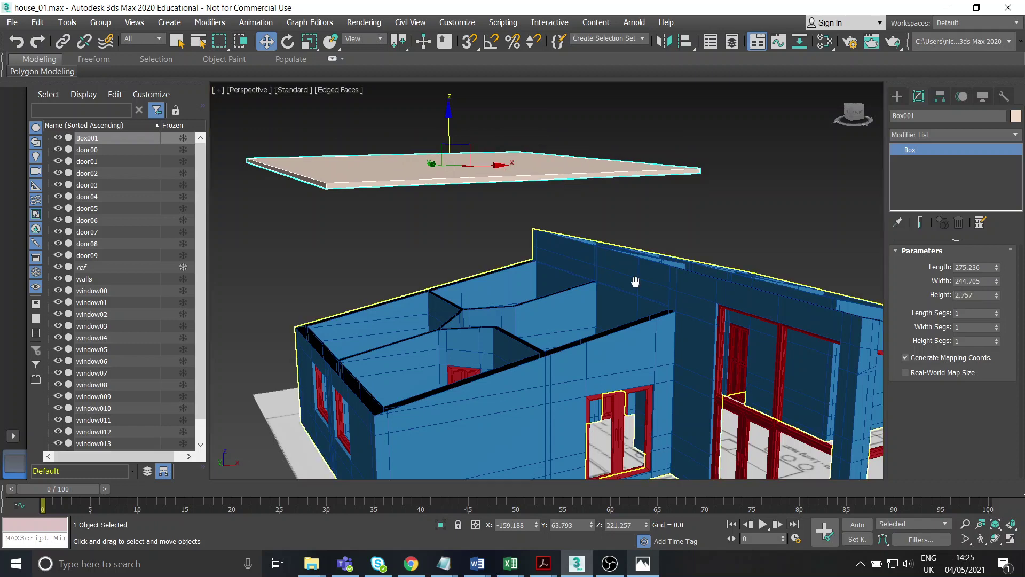
alt+middle_drag(634, 279, 640, 270)
click(637, 567)
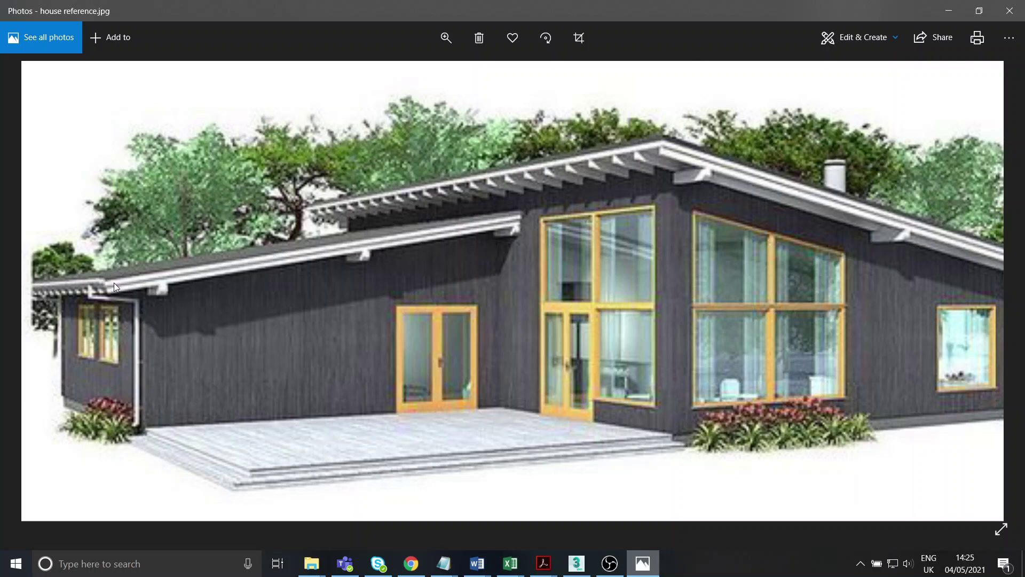
click(658, 564)
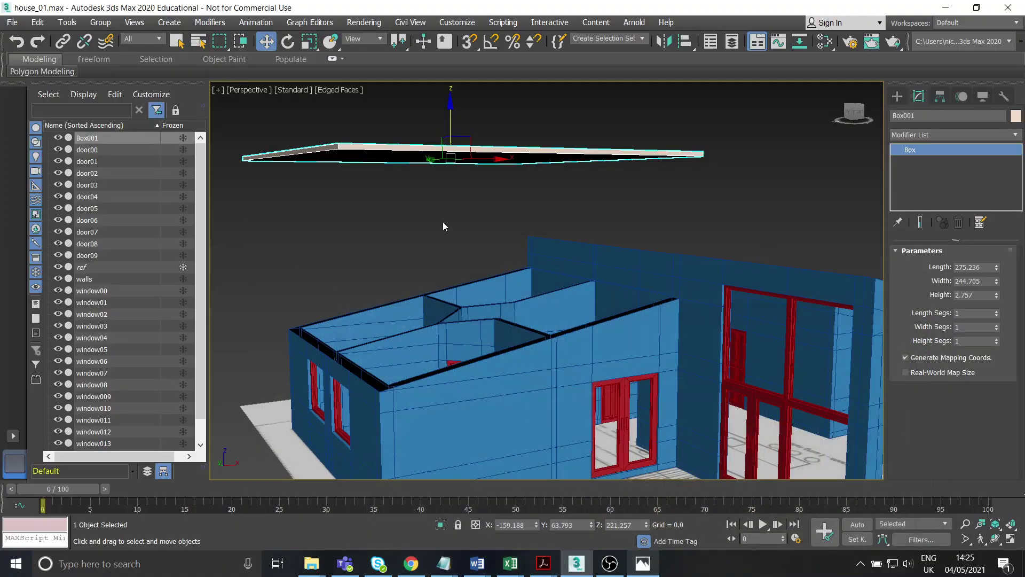
Convert the roof slab to an Editable Poly and set its object color to blue
mouse_move(443, 222)
alt+middle_down()
mouse_move(483, 247)
mouse_move(461, 232)
alt+middle_up()
scroll(480, 236, up, 3)
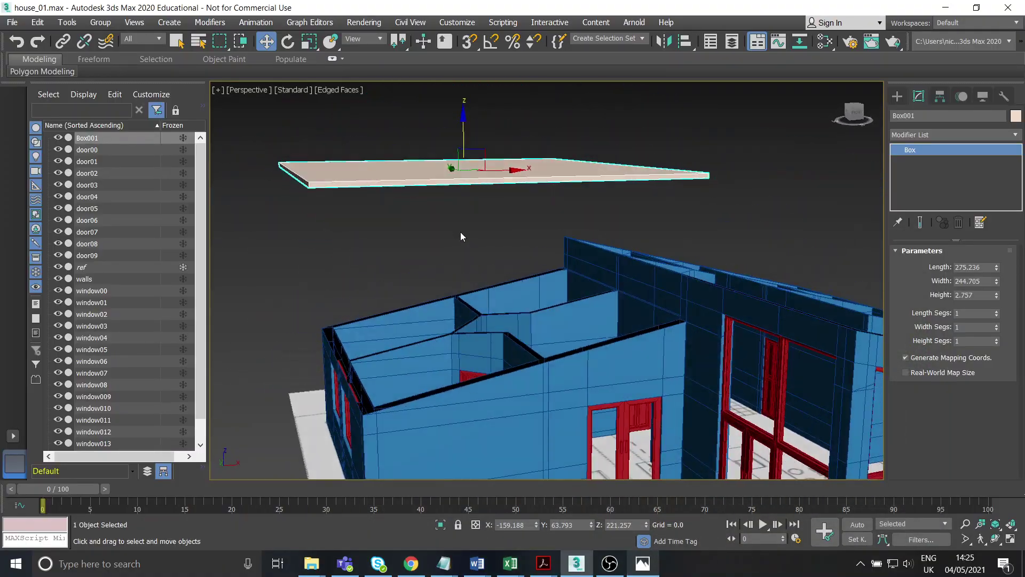
right_click(453, 182)
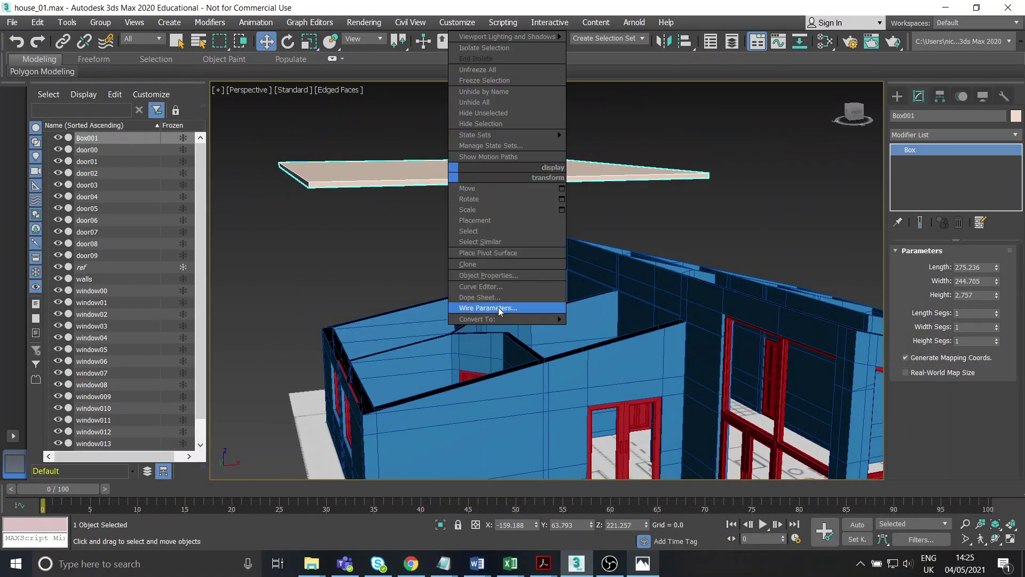
mouse_move(494, 319)
click(590, 330)
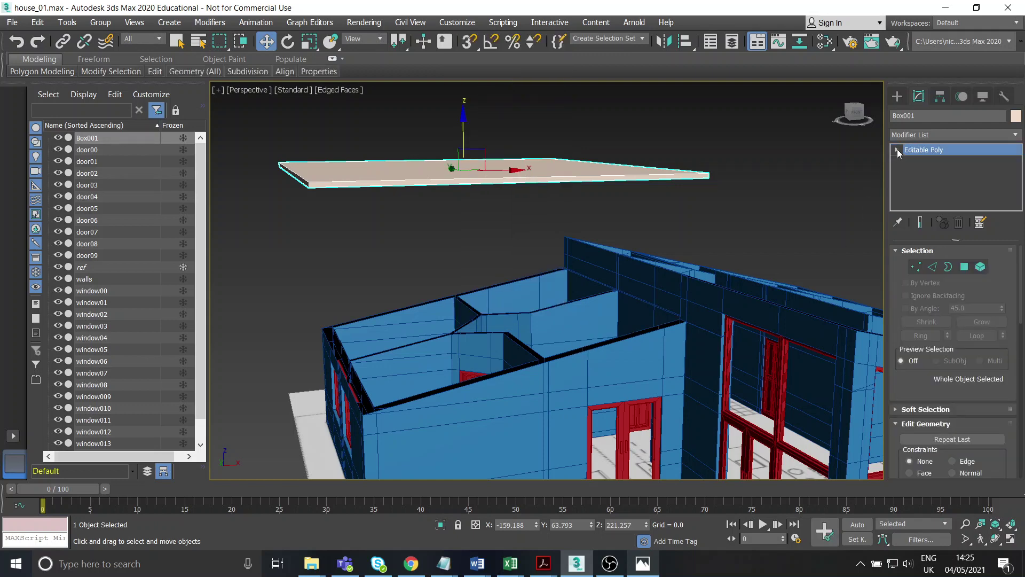
click(1016, 118)
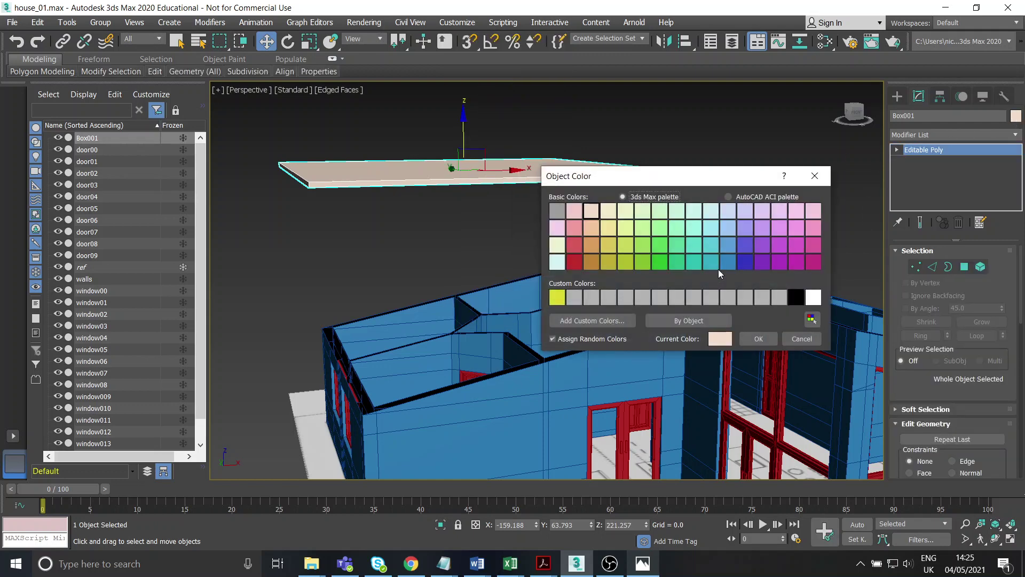
click(745, 262)
click(769, 339)
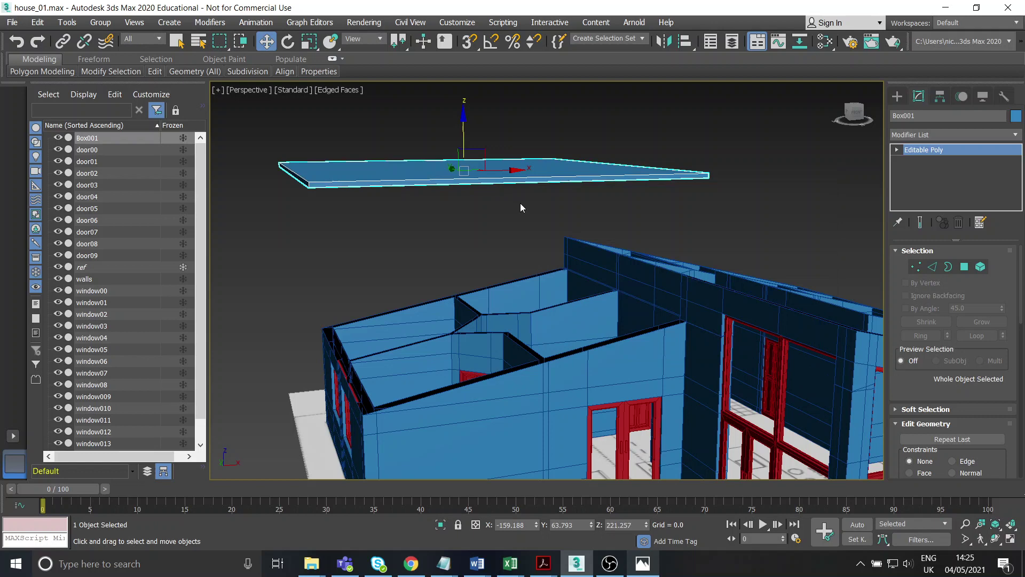
Inset the polygon on the underside of the roof slab slightly to leave a narrow border around it
alt+middle_drag(521, 203, 547, 192)
click(898, 150)
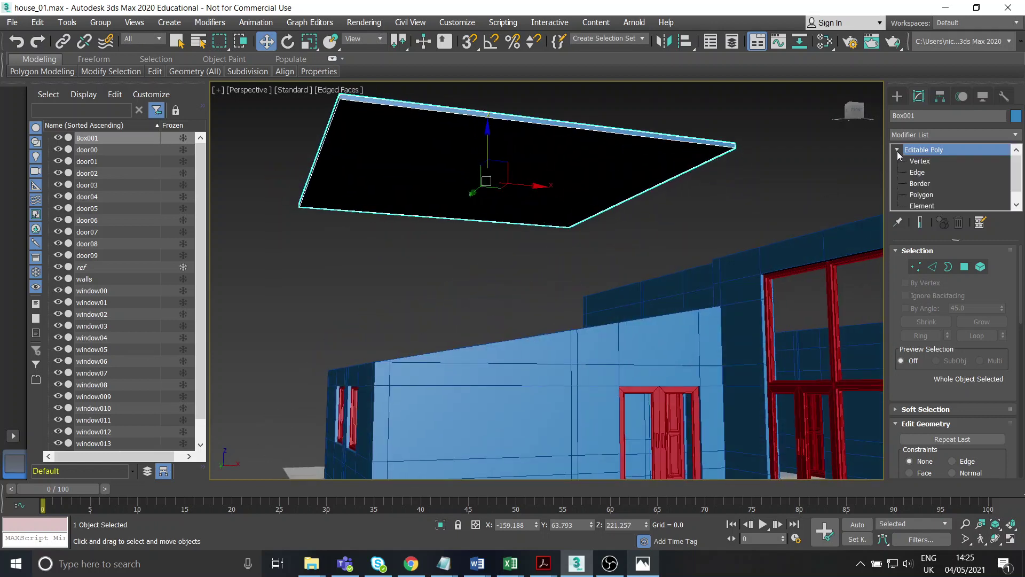
click(922, 194)
click(474, 184)
middle_drag(474, 183, 529, 243)
scroll(528, 243, up, 4)
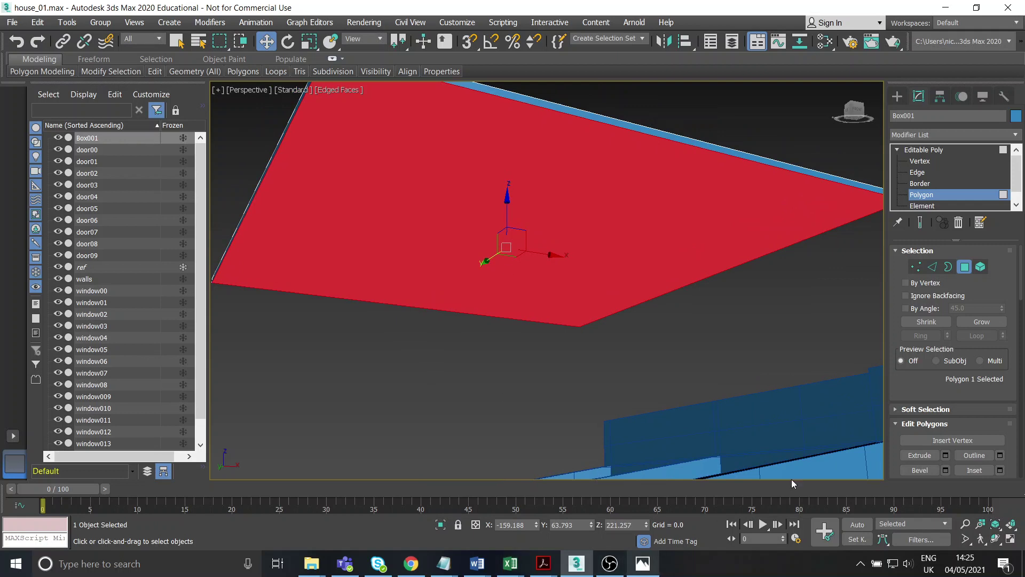
click(975, 470)
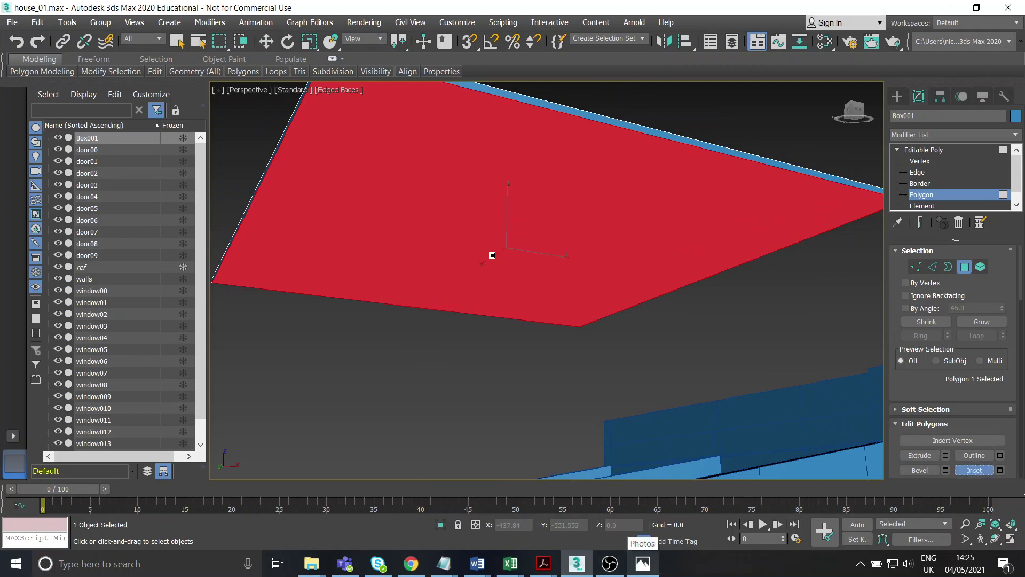
alt+middle_drag(492, 254, 475, 223)
drag(476, 223, 475, 230)
Extrude the inset underside polygon down to a Z position of about 217.6 and compare the stepped edge with the roof in the reference photo
click(919, 455)
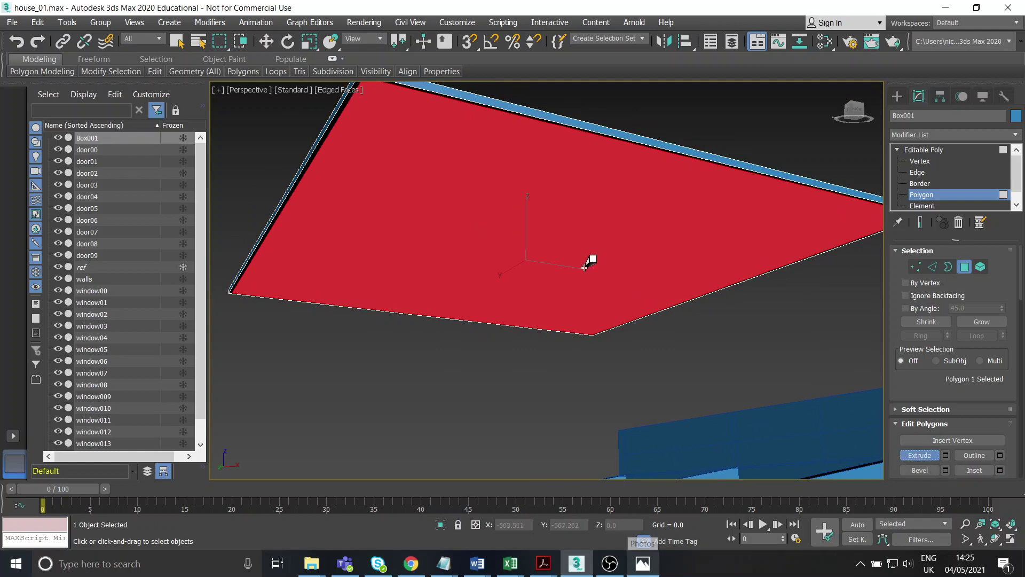
drag(591, 264, 570, 238)
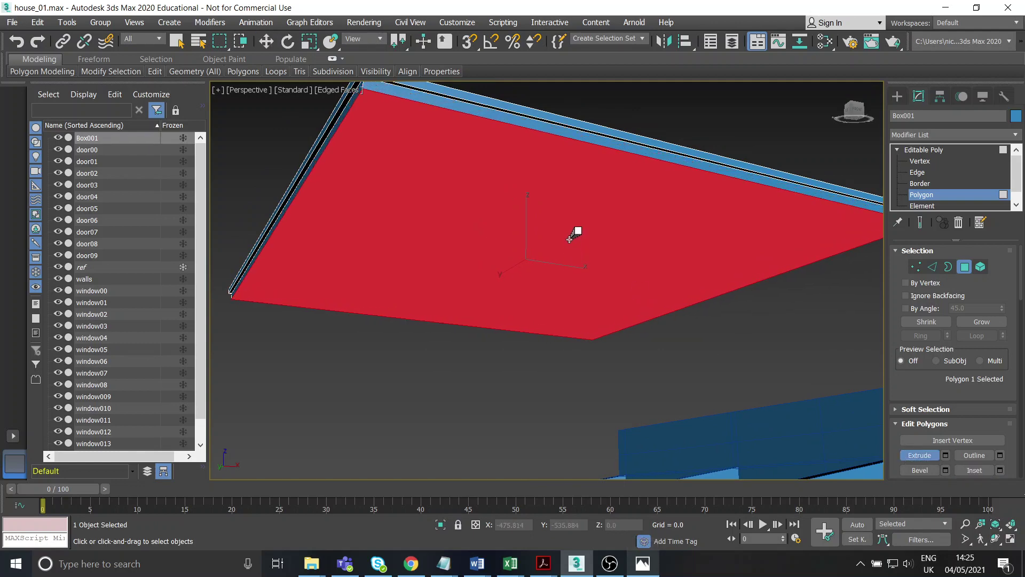
alt+middle_drag(570, 238, 571, 255)
click(643, 562)
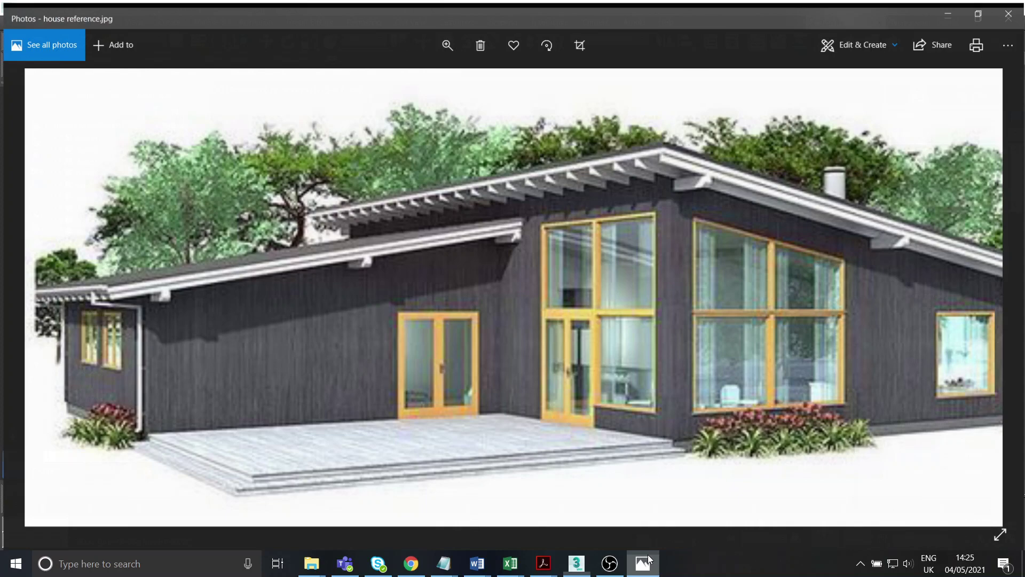
scroll(389, 312, down, 3)
scroll(389, 256, up, 5)
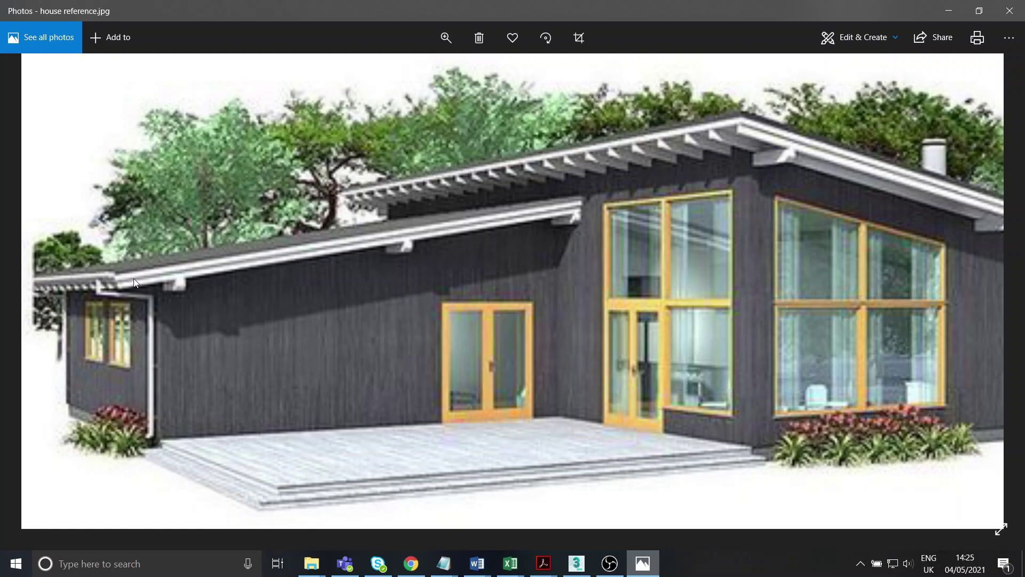
click(576, 564)
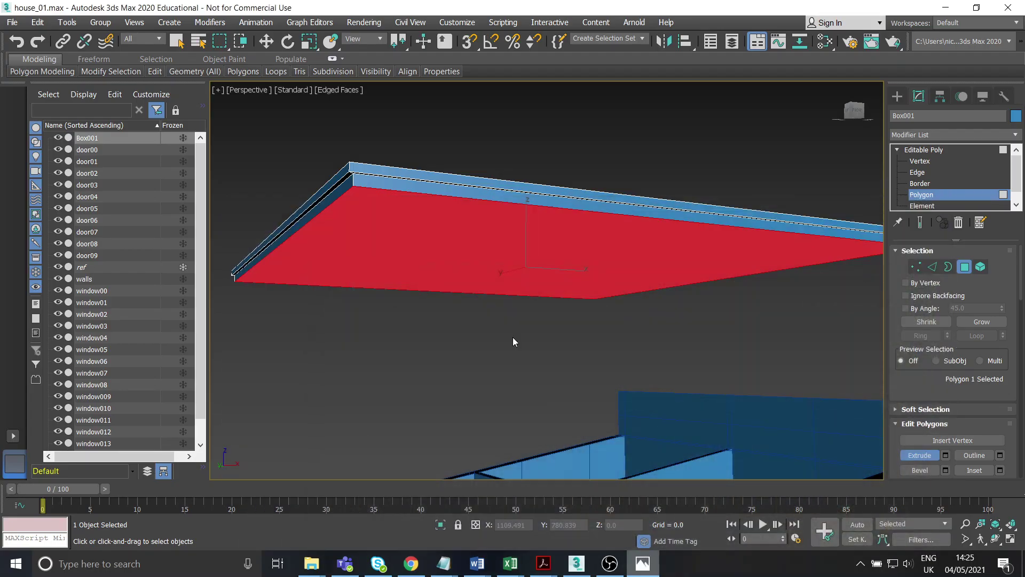
key(w)
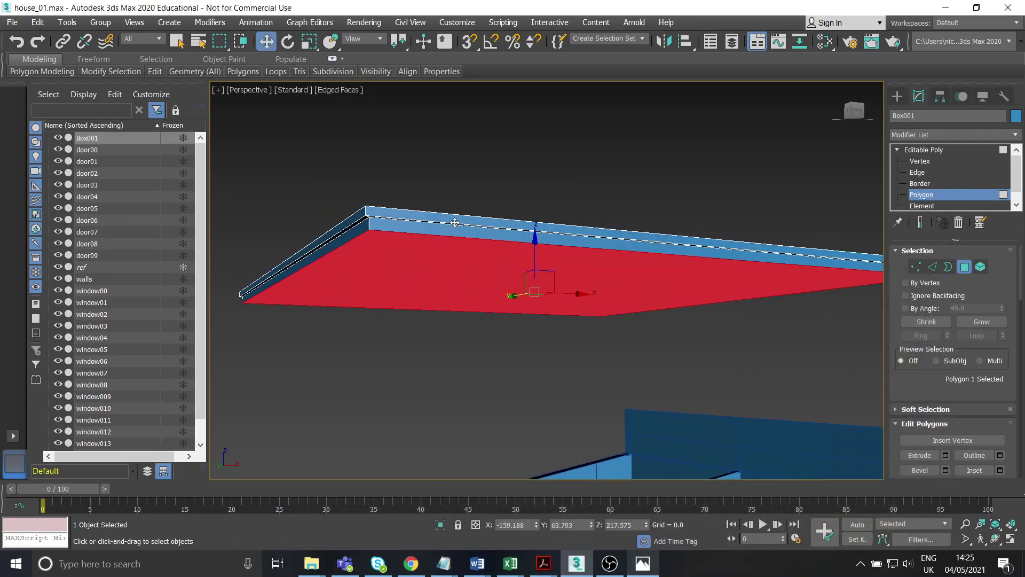
click(453, 222)
click(443, 231)
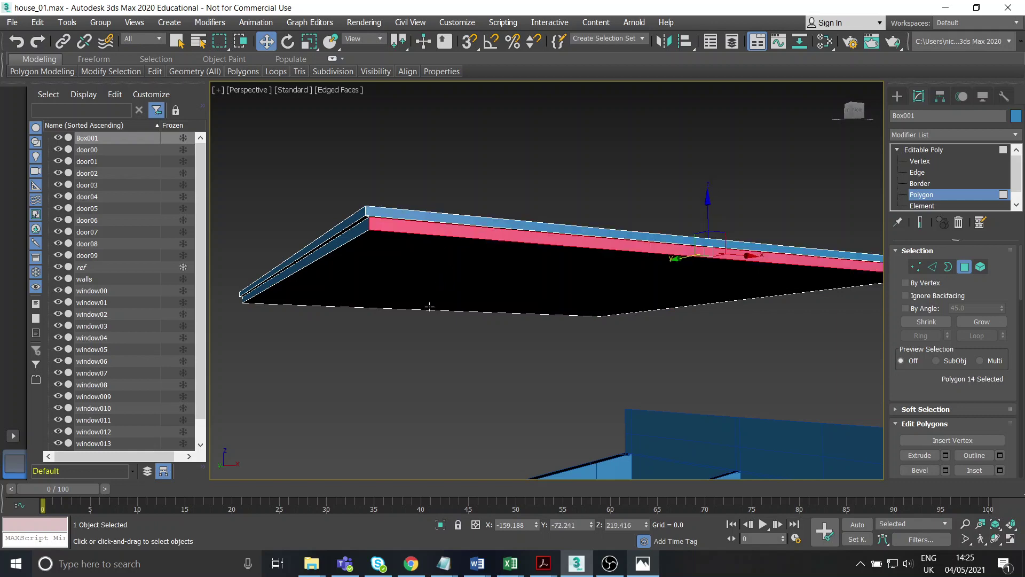
alt+middle_drag(429, 307, 529, 313)
click(470, 320)
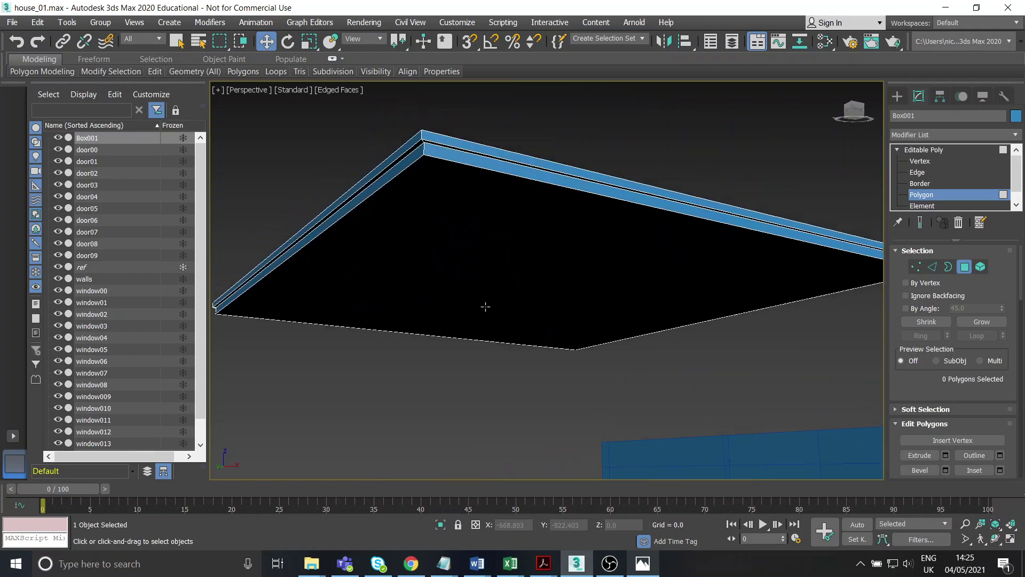
Connect the two opposite side edges of the roof's underside with 23 segments in the Connect Edges settings
click(924, 172)
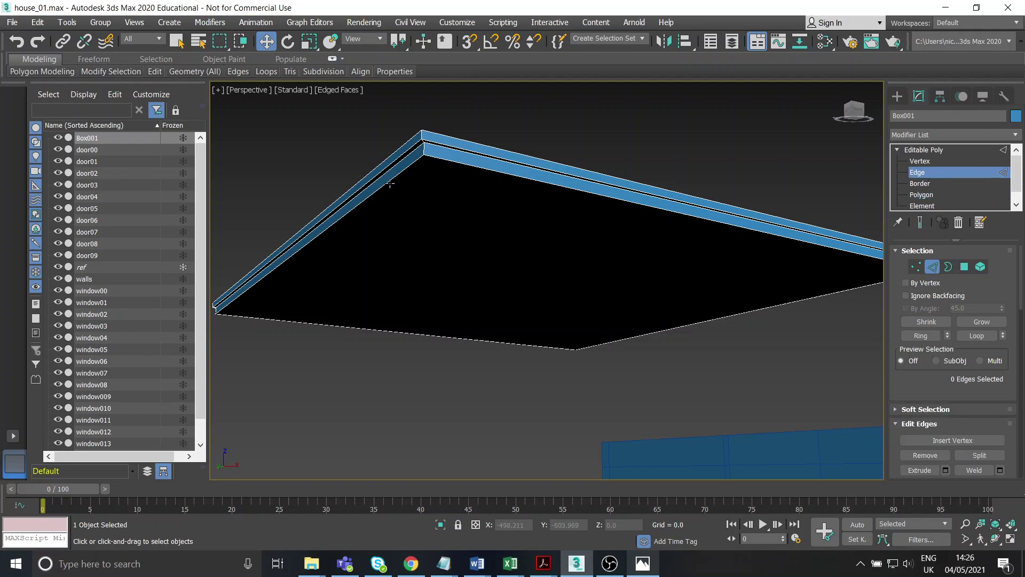
click(390, 183)
alt+middle_drag(555, 285, 569, 274)
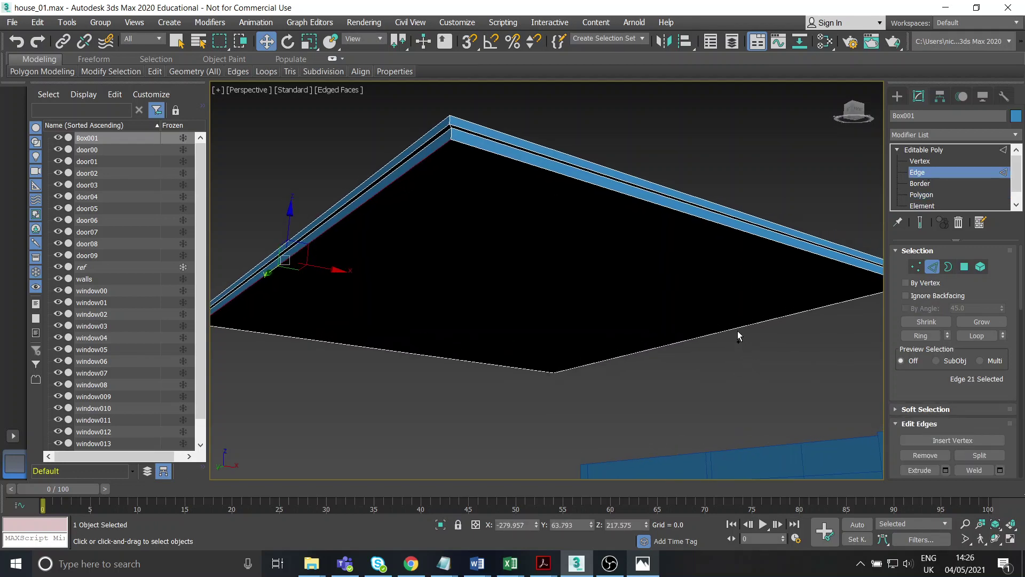
ctrl+click(737, 329)
mouse_move(737, 327)
alt+middle_down()
mouse_move(676, 331)
mouse_move(744, 321)
mouse_move(728, 314)
alt+middle_up()
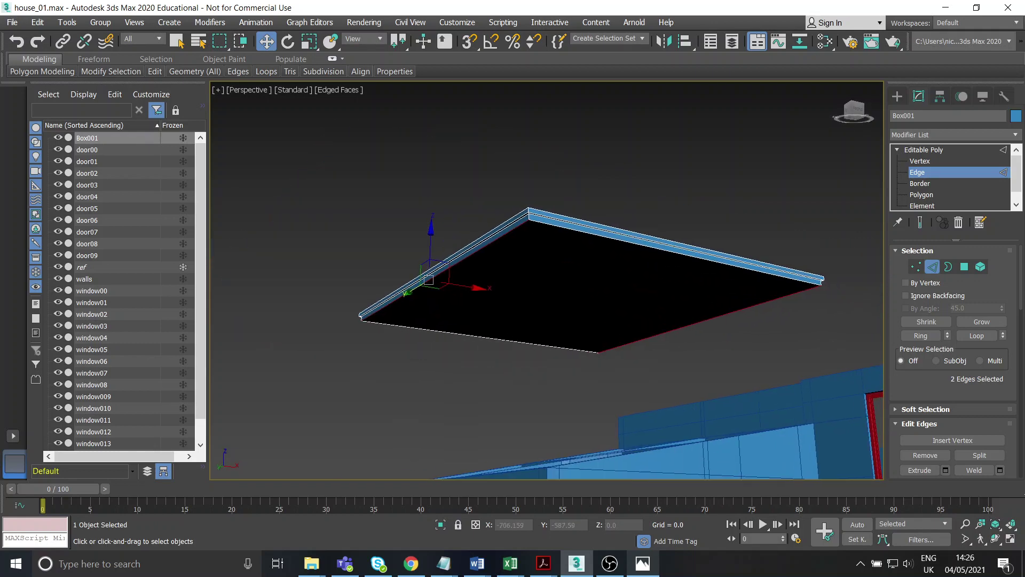
scroll(992, 379, down, 1)
scroll(983, 417, down, 1)
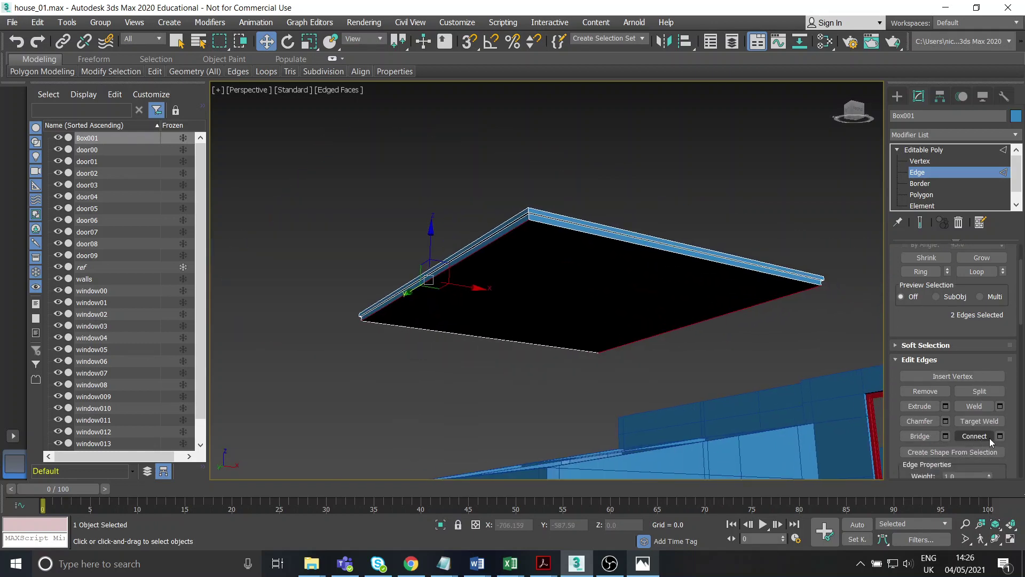
click(1001, 436)
scroll(495, 277, up, 4)
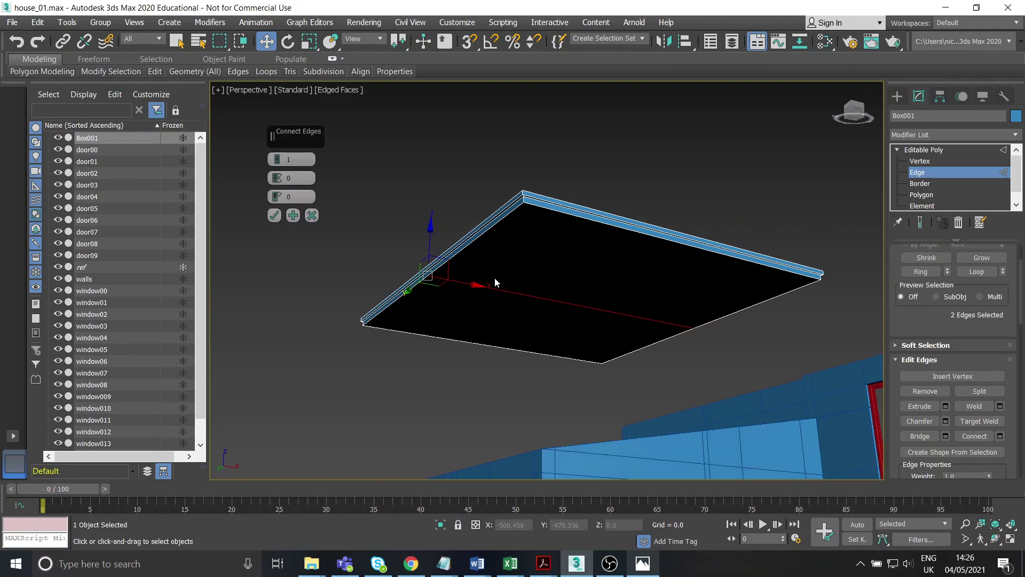
middle_drag(494, 279, 475, 282)
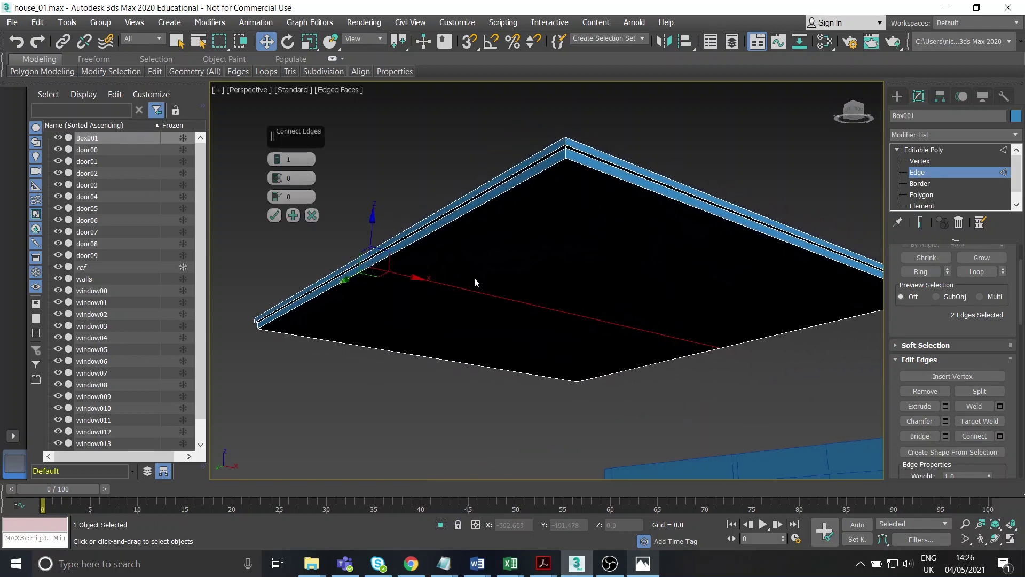
drag(280, 164, 281, 108)
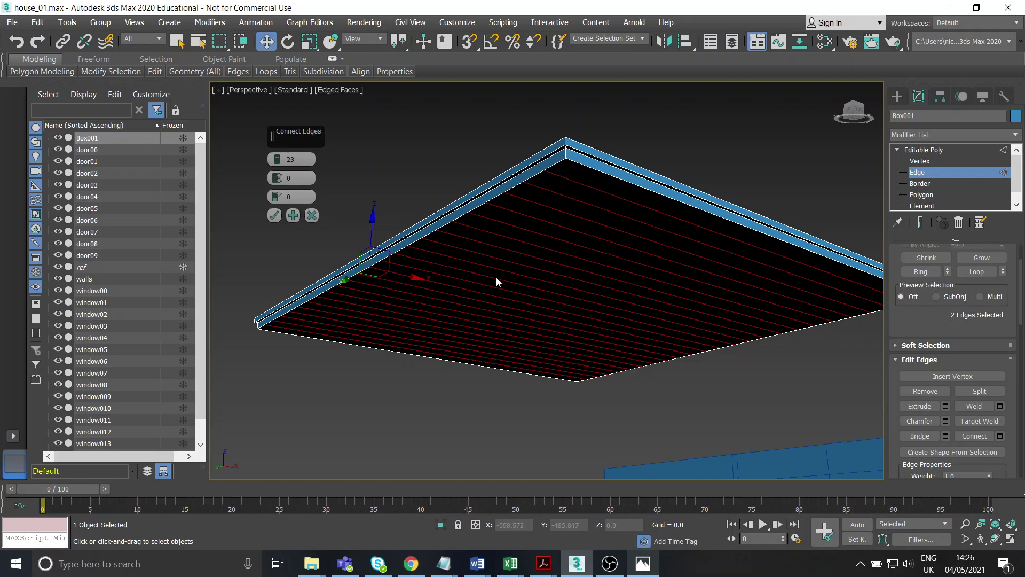
Compare the spacing of the connected edges on the roof's underside with the rafters in the reference photo
click(640, 567)
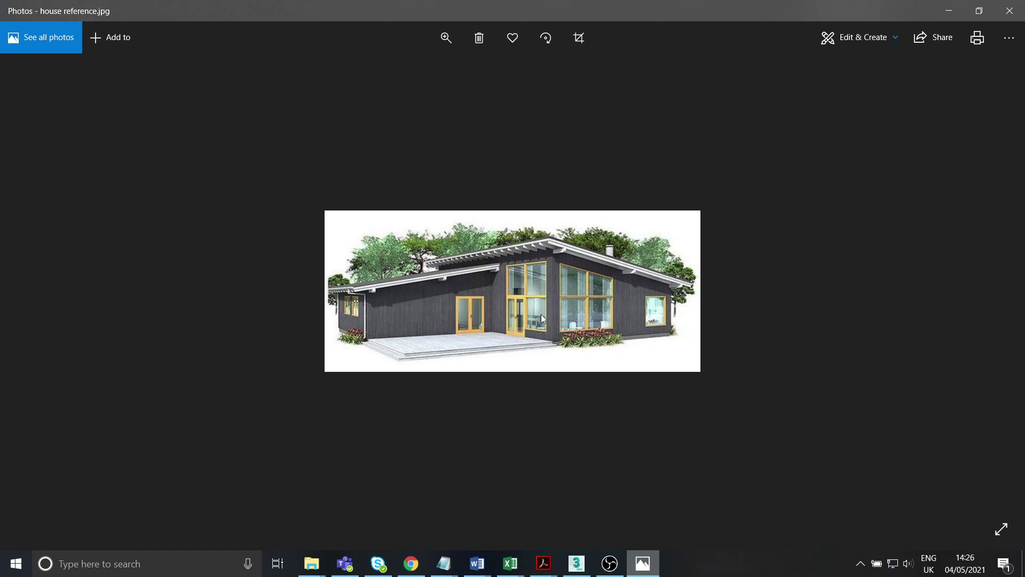
click(648, 571)
middle_drag(527, 353, 566, 306)
click(643, 563)
click(643, 565)
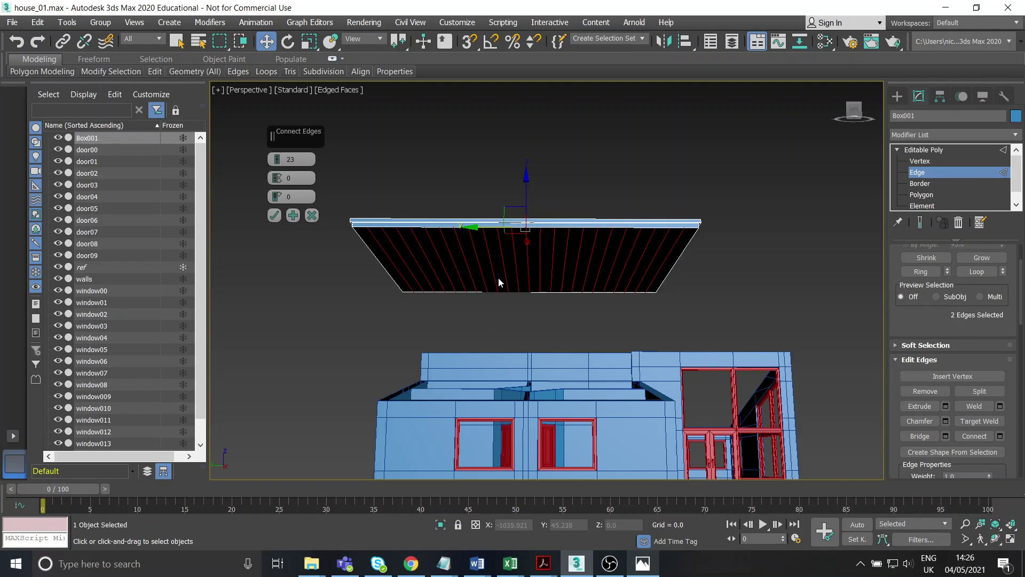
alt+middle_drag(579, 274, 542, 270)
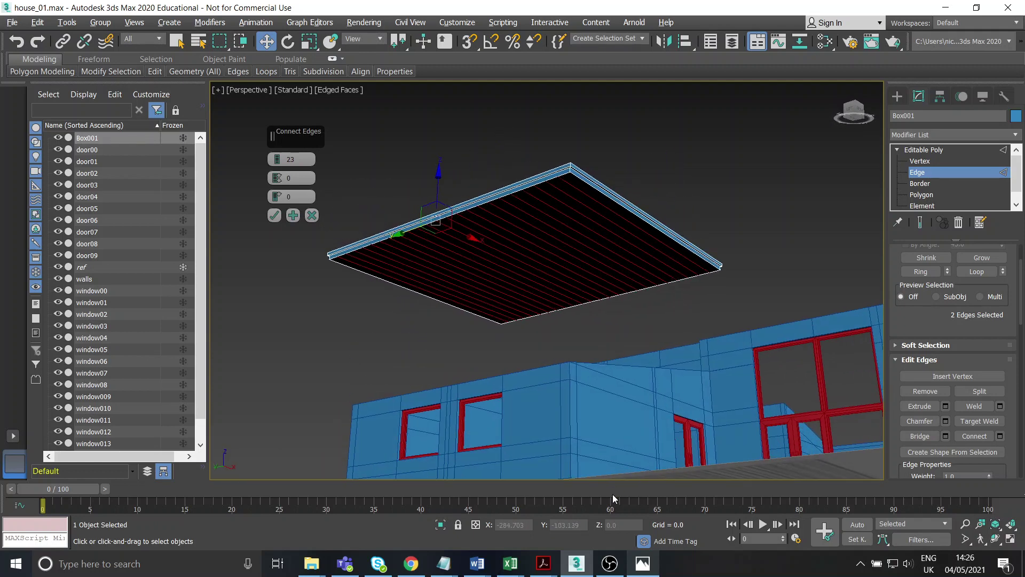
click(642, 563)
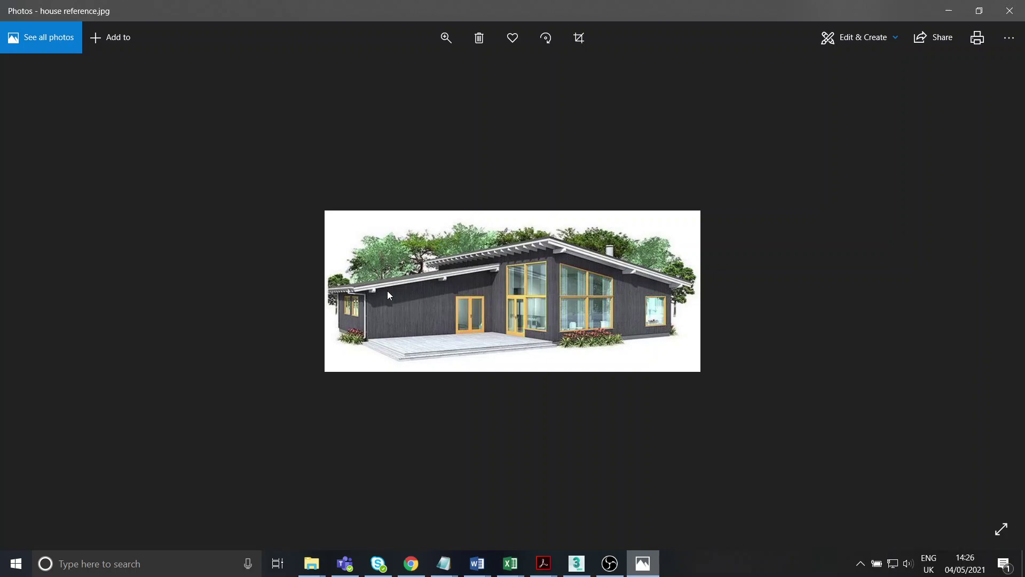
click(643, 564)
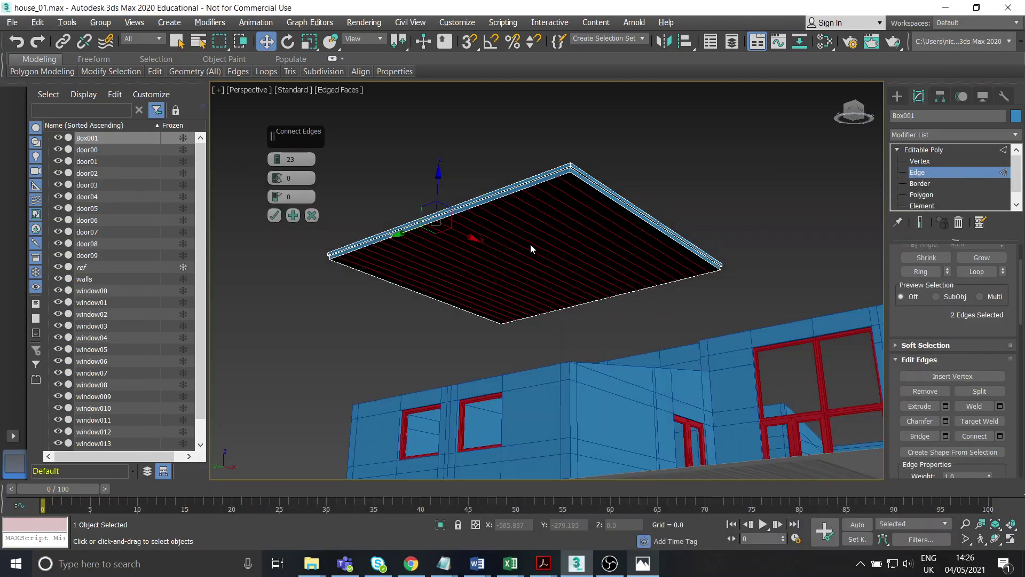
alt+middle_drag(530, 244, 563, 243)
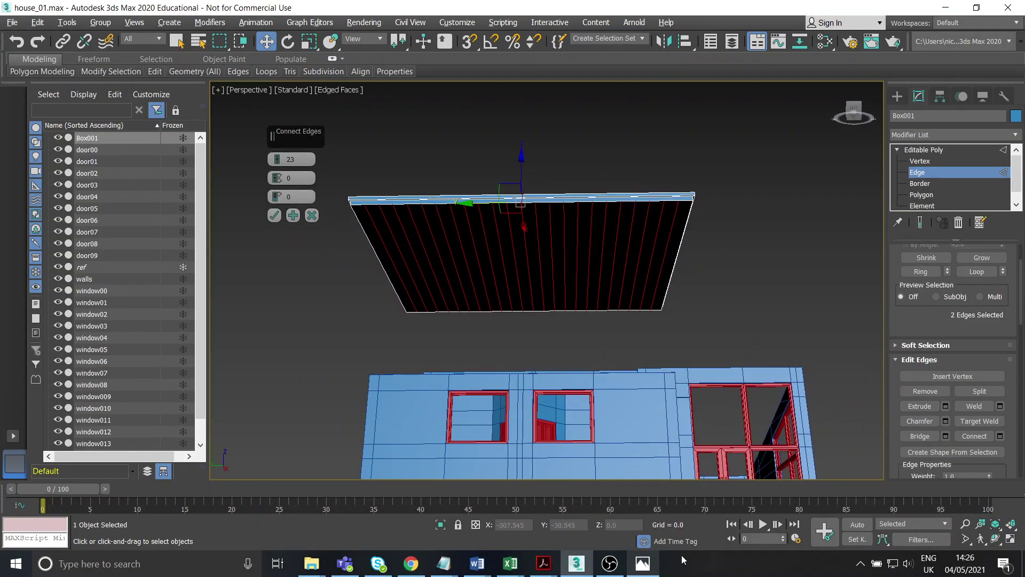
click(644, 563)
click(653, 568)
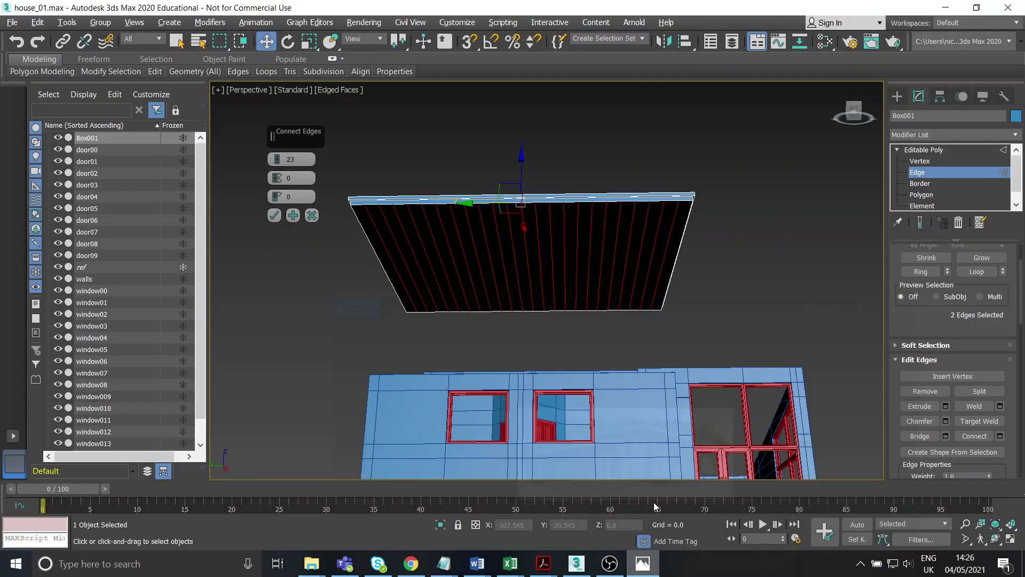
Increase the connecting edges on the roof's underside to 28 segments and apply them
drag(276, 163, 276, 163)
click(275, 159)
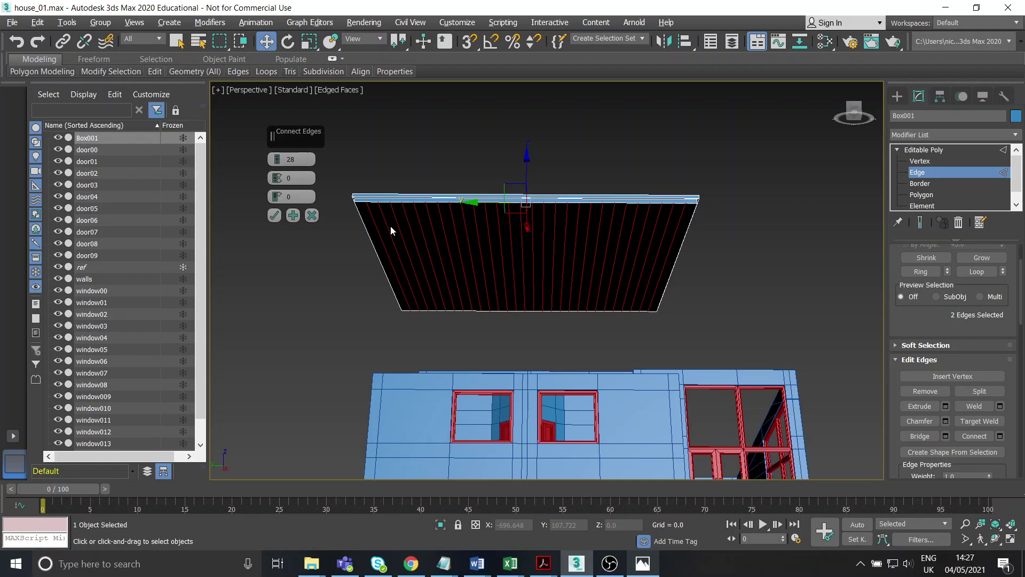
alt+middle_drag(623, 287, 624, 289)
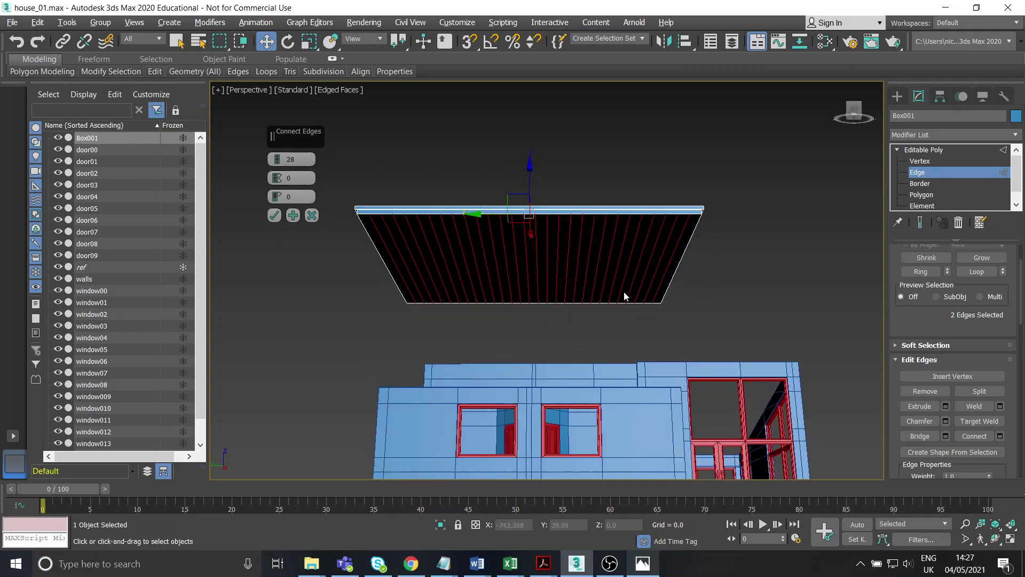
scroll(607, 287, up, 3)
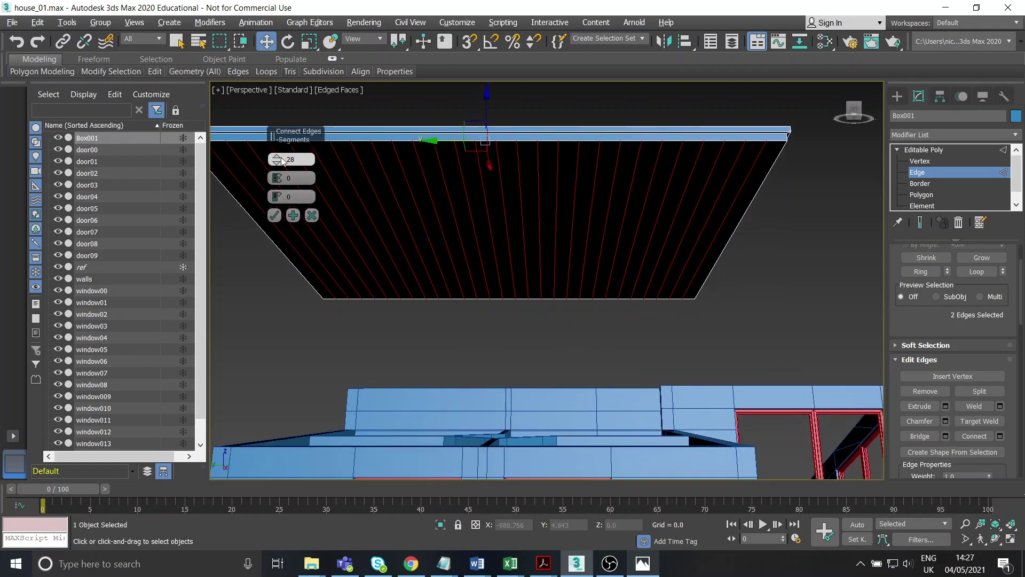
scroll(390, 178, down, 5)
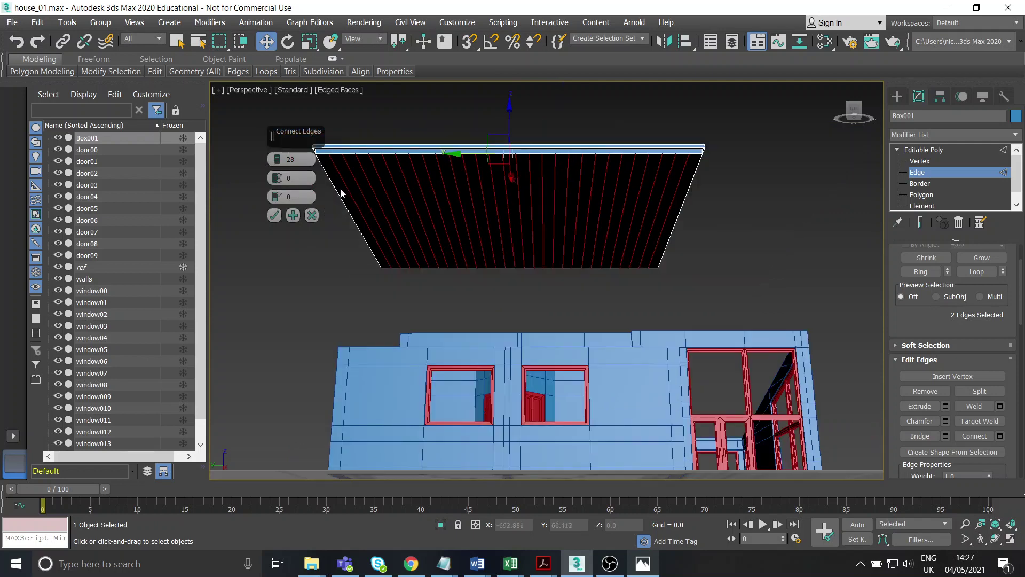
click(274, 215)
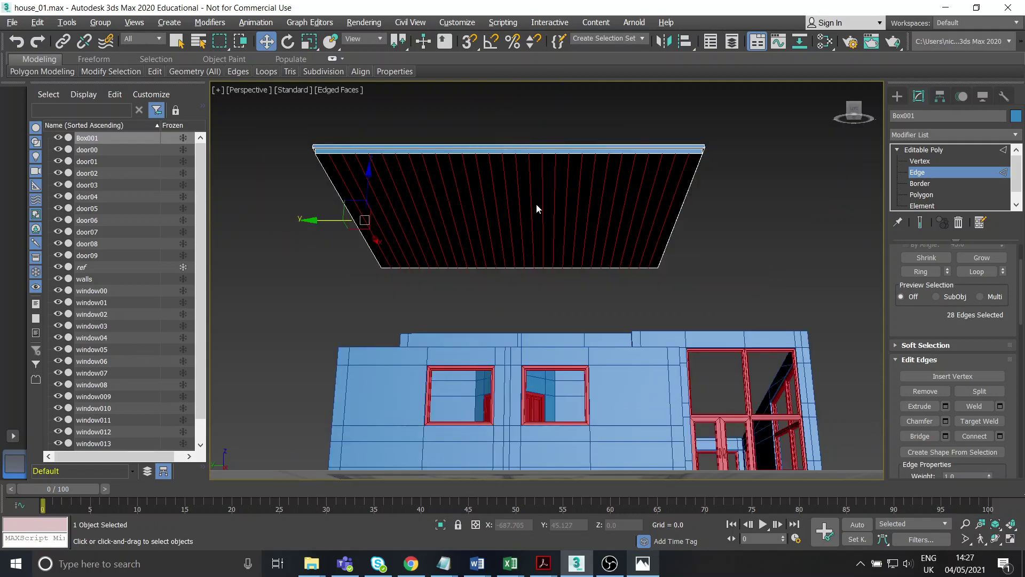
Select the second strip polygon from the end of the roof's underside and compare its position with the rafters in the reference photo
click(911, 196)
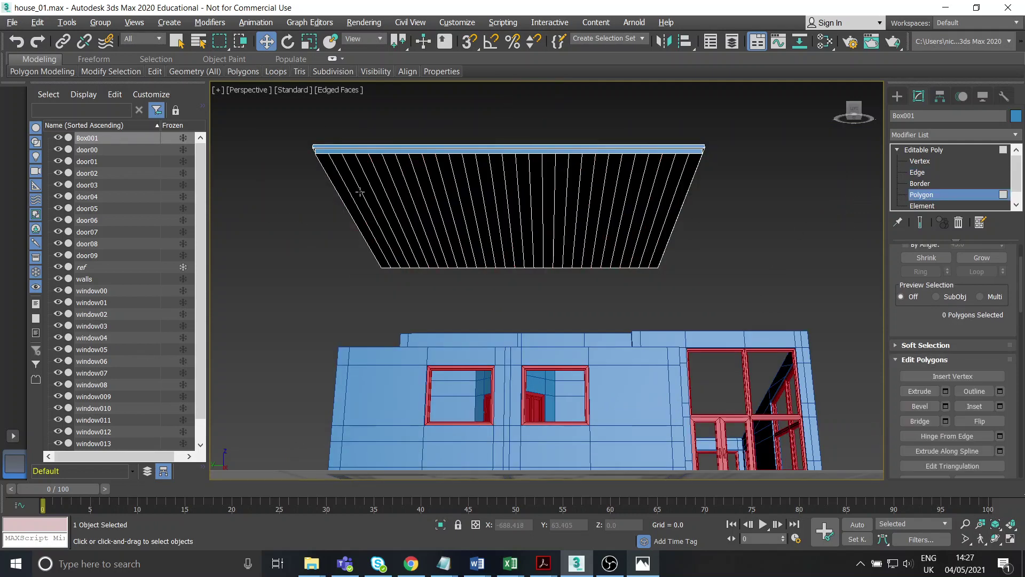
click(342, 192)
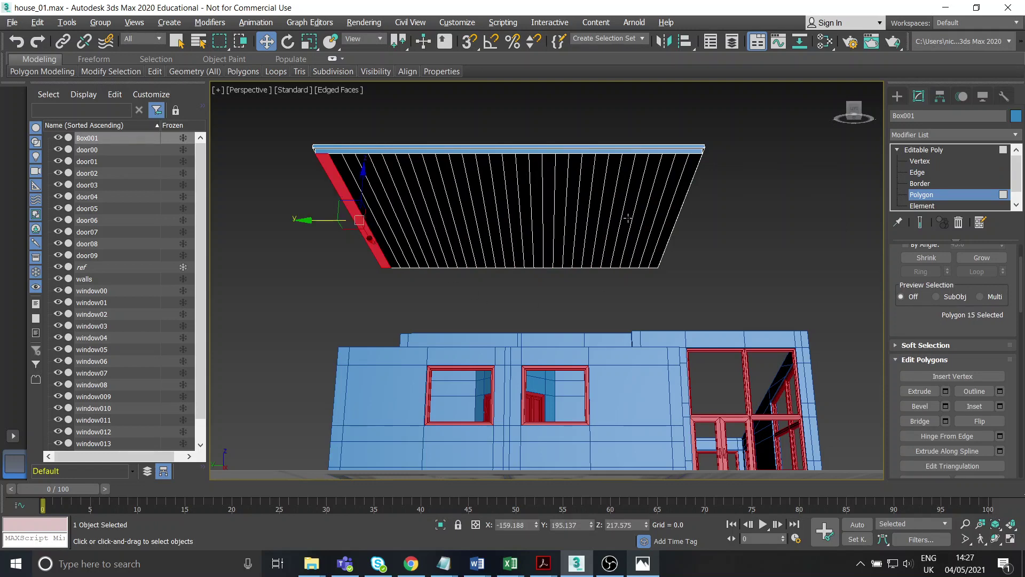
click(667, 235)
click(639, 561)
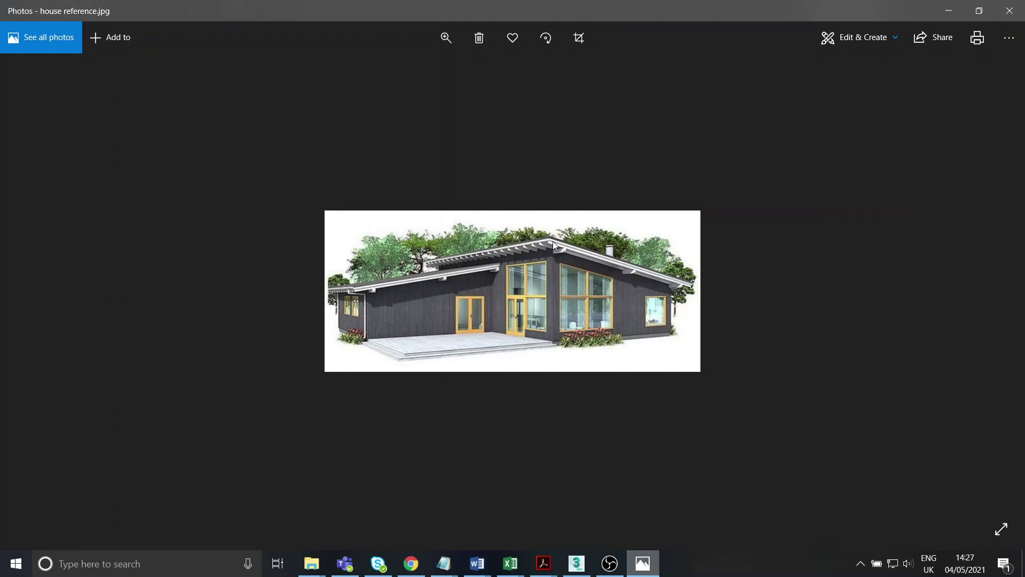
click(643, 563)
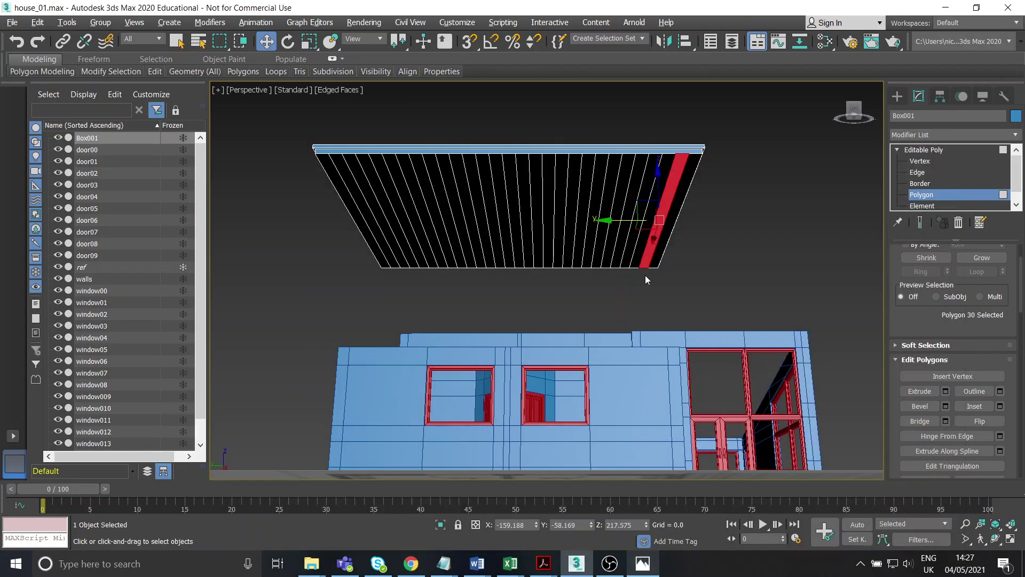
Add every other strip across the roof's underside to the polygon selection, working from the selected strip to the opposite side
ctrl+click(645, 185)
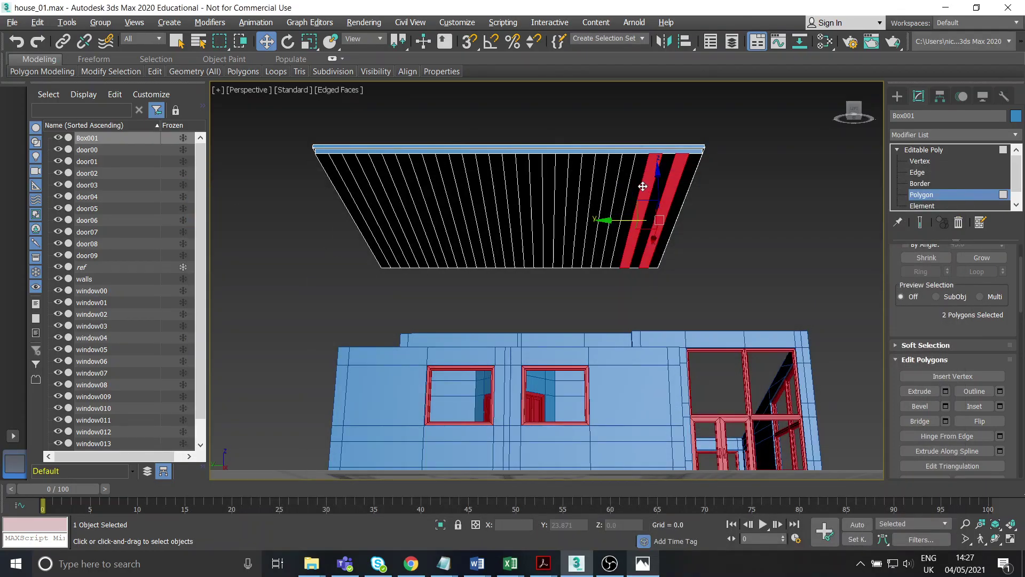
ctrl+click(627, 183)
ctrl+click(594, 181)
ctrl+click(573, 181)
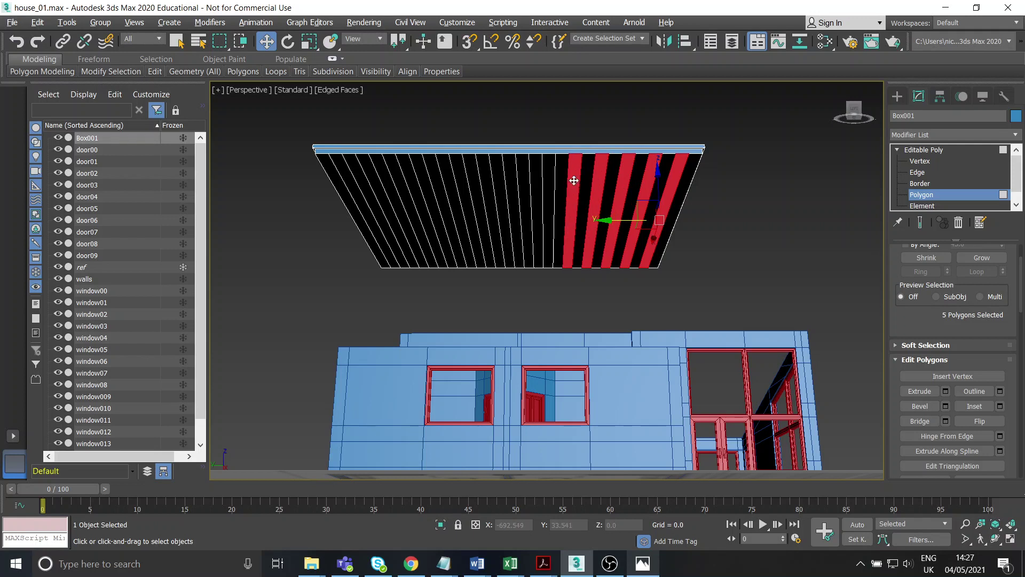
ctrl+click(547, 185)
ctrl+click(527, 183)
ctrl+click(497, 182)
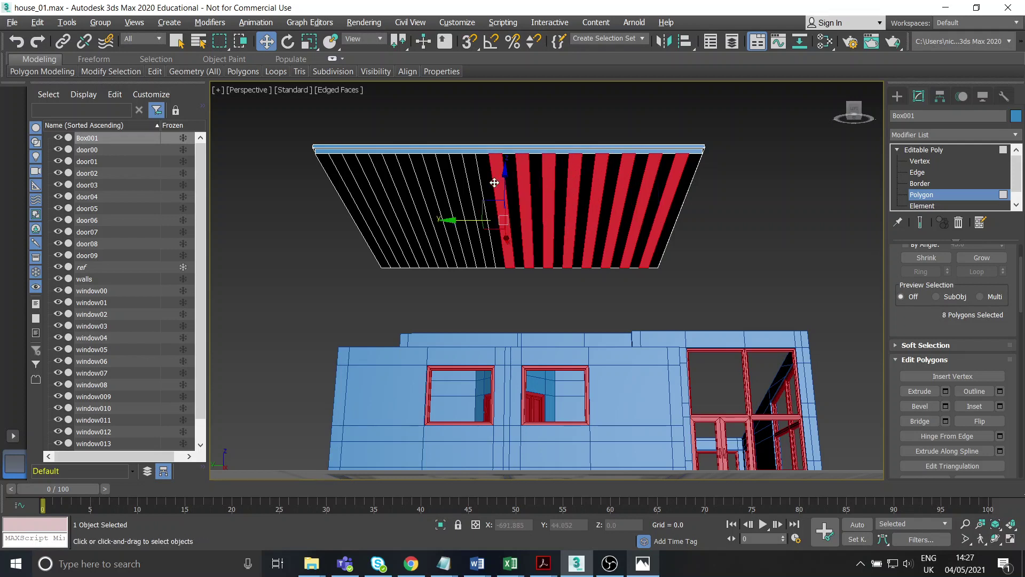
ctrl+click(476, 184)
ctrl+click(453, 186)
ctrl+click(430, 187)
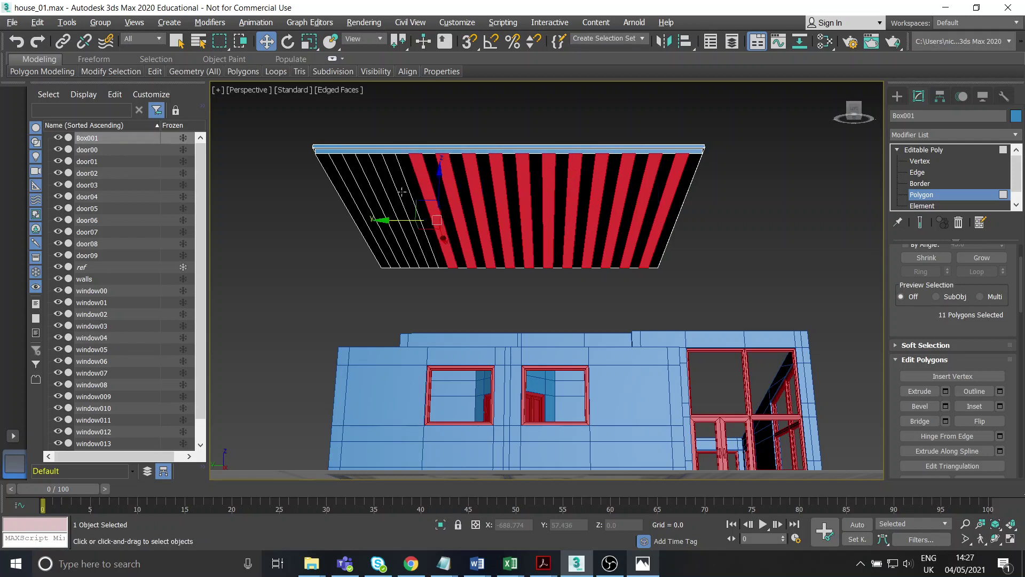
ctrl+click(403, 190)
ctrl+click(377, 191)
ctrl+click(355, 193)
Inset the selected underside strips by a very small amount
alt+middle_drag(596, 252, 565, 248)
scroll(568, 232, up, 3)
scroll(478, 188, up, 2)
middle_drag(478, 188, 556, 255)
click(974, 406)
scroll(534, 195, up, 1)
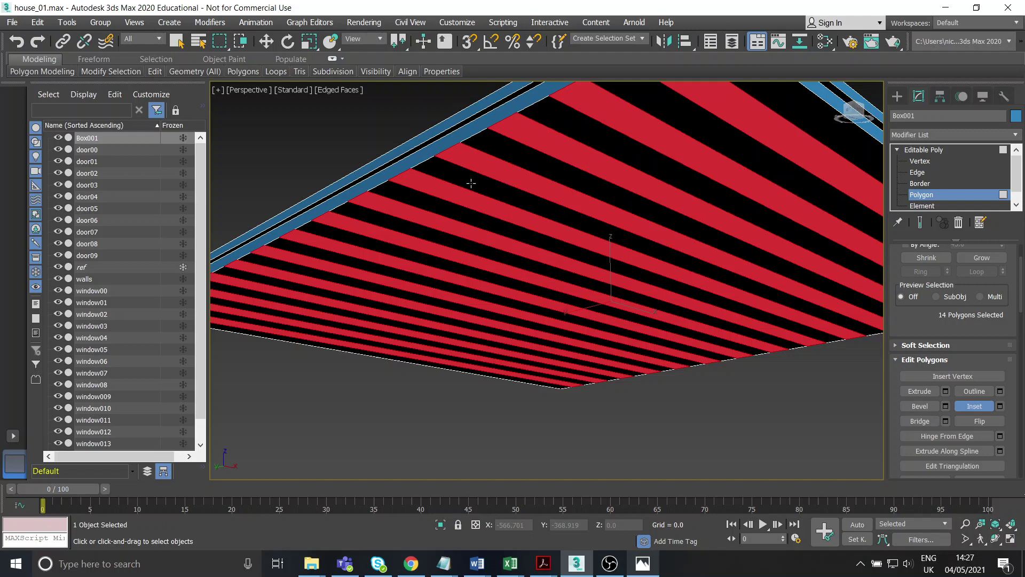
scroll(470, 183, up, 1)
drag(461, 155, 461, 156)
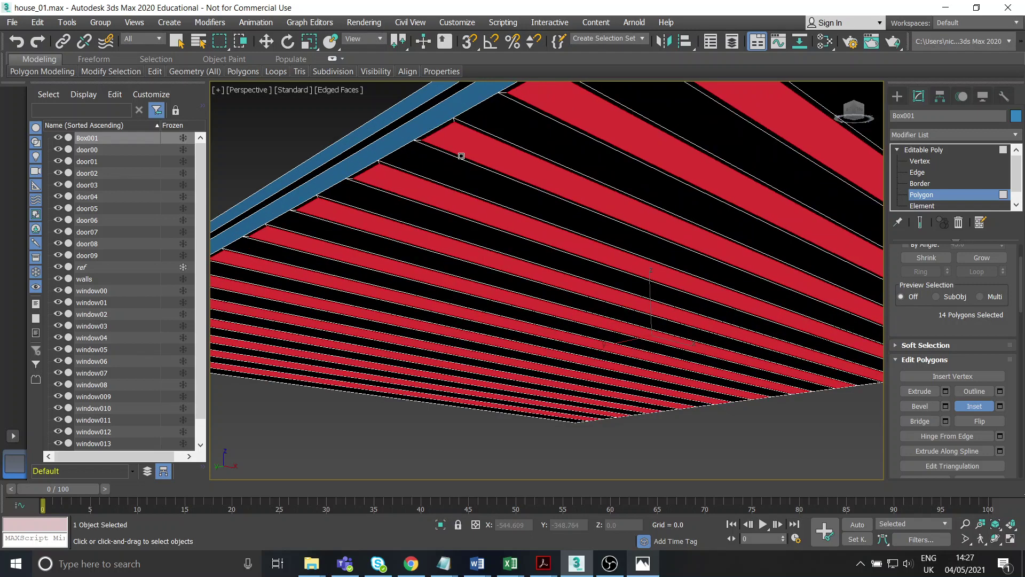
Bevel the inset strips downward into straight-sided rafters and clear the polygon selection
click(920, 391)
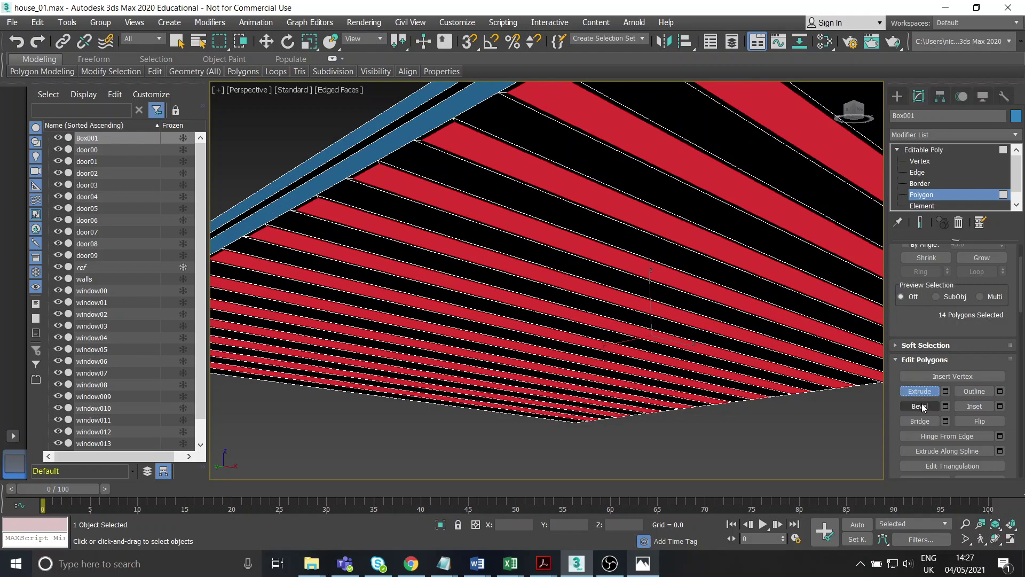
click(934, 407)
alt+middle_drag(617, 275, 628, 277)
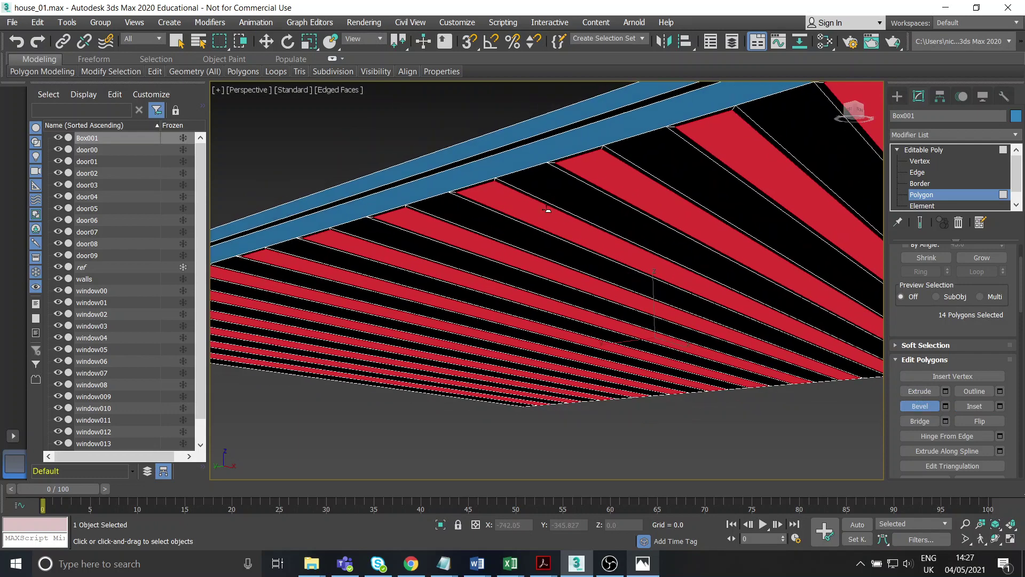
drag(547, 210, 550, 194)
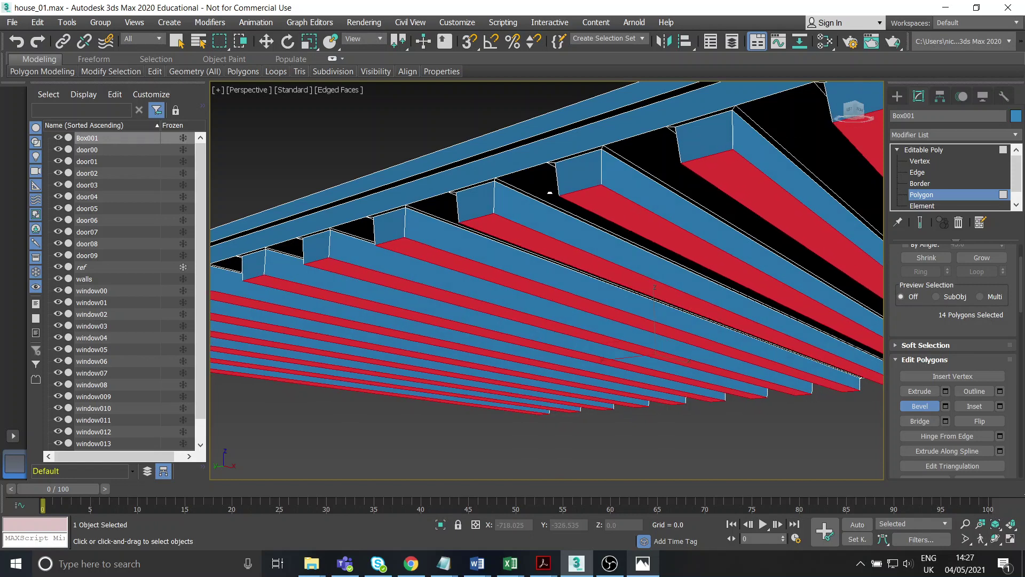
alt+middle_drag(536, 248, 554, 252)
scroll(553, 252, down, 1)
key(w)
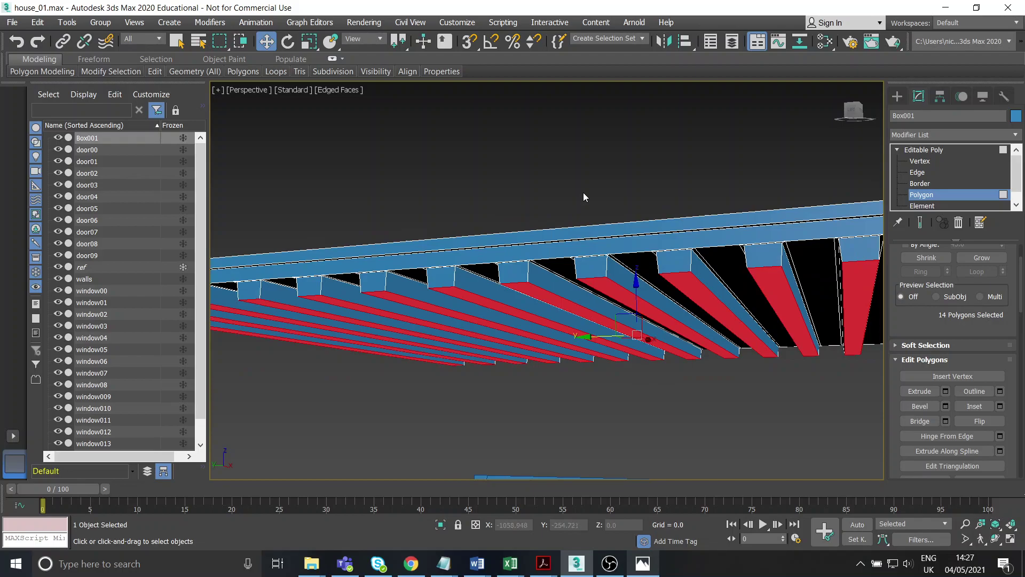
click(643, 186)
Return to whole-object level and lower the roof about 63.5 units in Z towards the bedroom wing walls
alt+middle_drag(654, 275, 521, 244)
scroll(698, 255, down, 4)
click(925, 152)
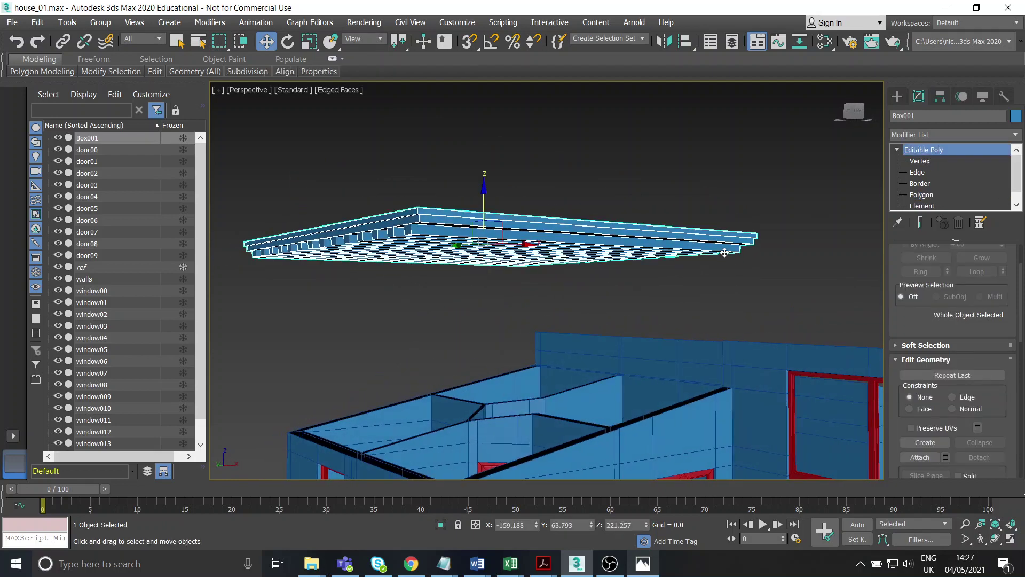
alt+middle_drag(801, 241, 603, 161)
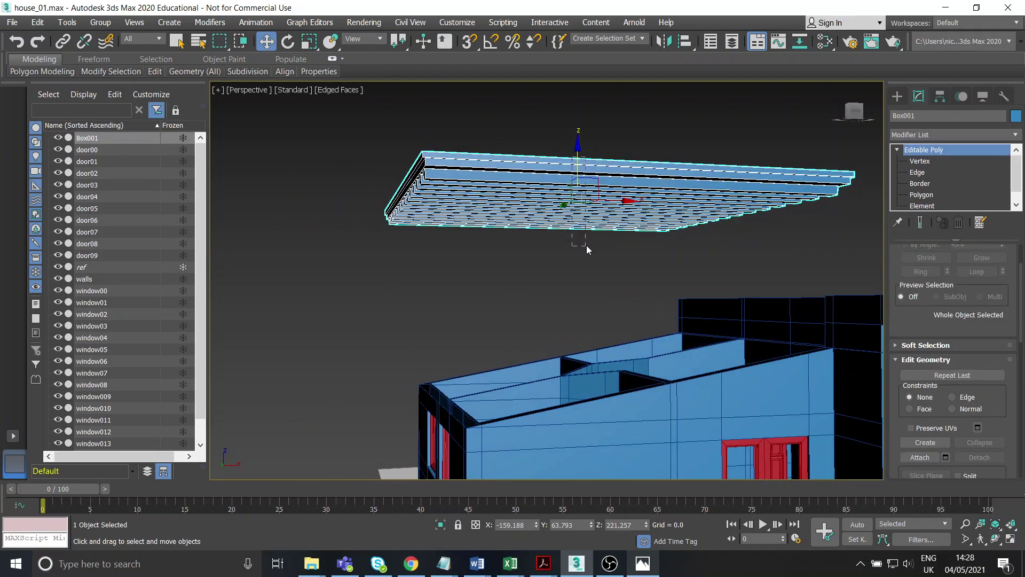
drag(578, 156, 577, 245)
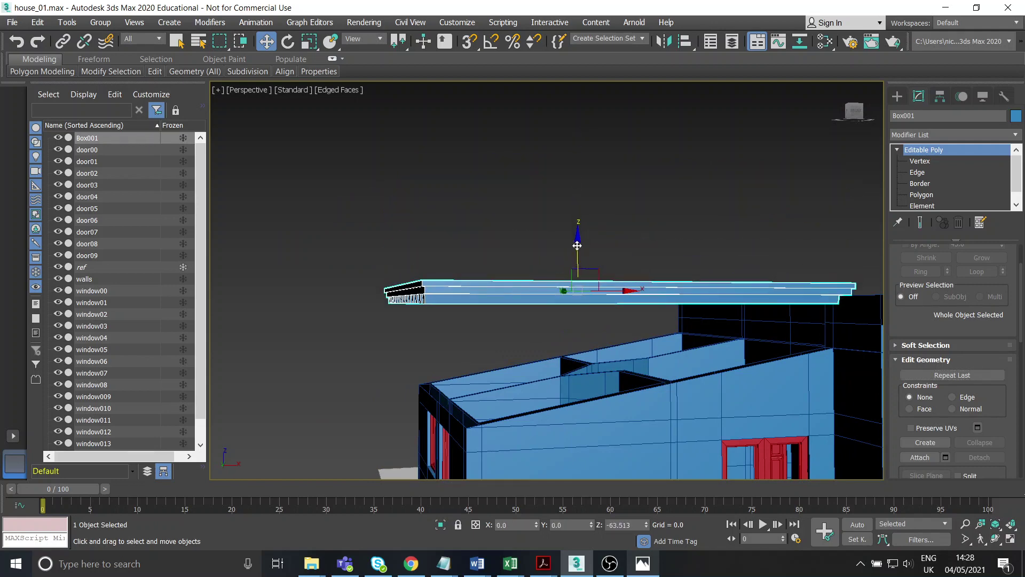
Lower the roof about another 46.9 units in the Front view, close to the sloping wall tops
click(1013, 539)
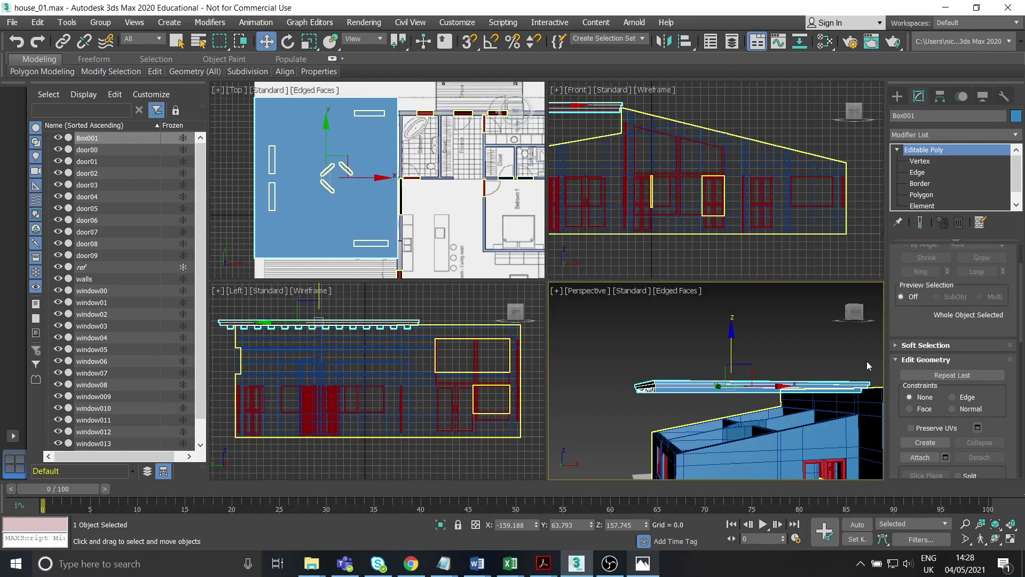
click(1011, 540)
scroll(563, 270, up, 8)
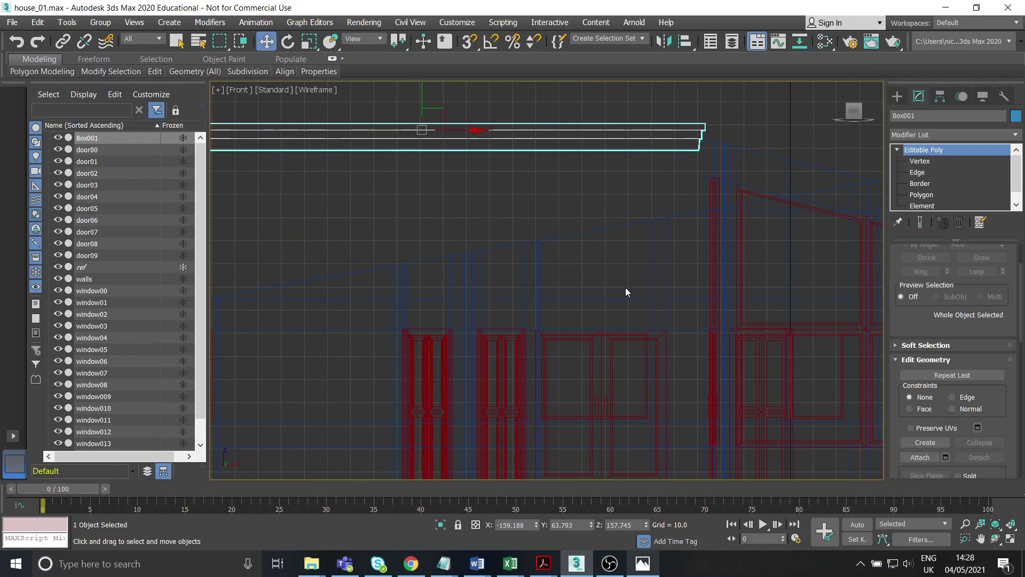
middle_drag(627, 293, 700, 332)
drag(497, 128, 507, 237)
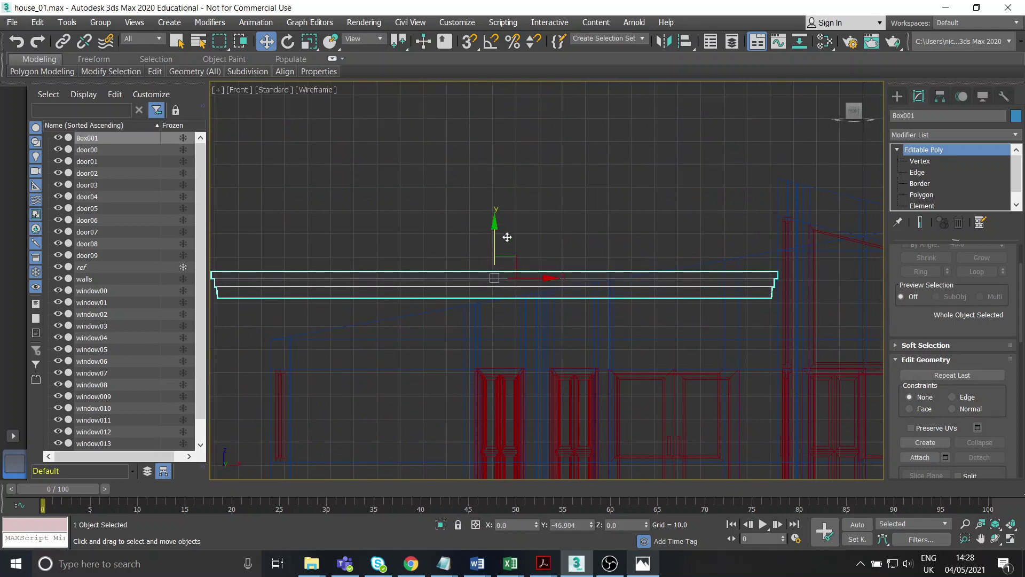
Rotate the roof 9.73 degrees in the Front view to match the slope of the bedroom wing walls
click(288, 41)
scroll(565, 219, up, 3)
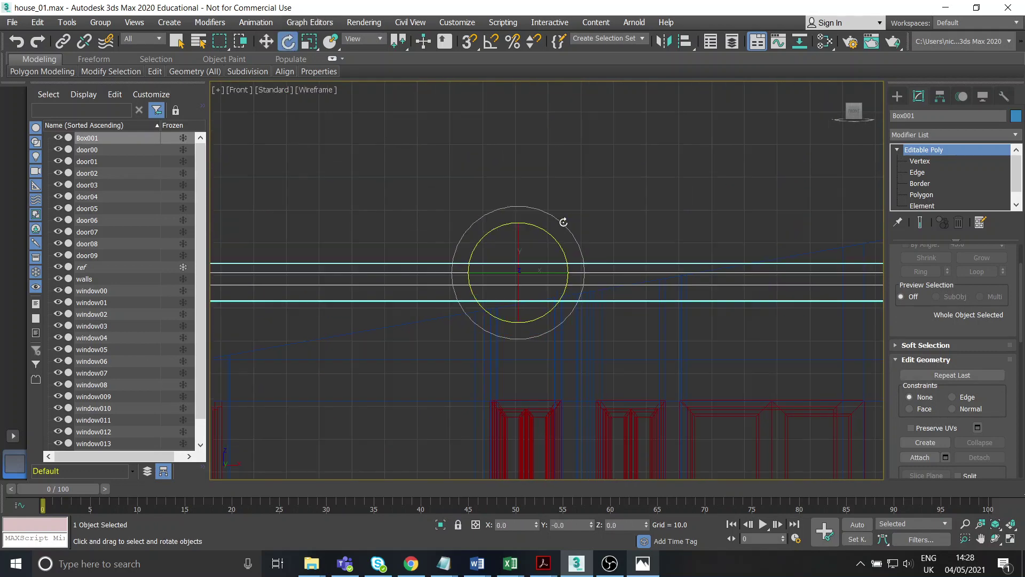
middle_drag(561, 219, 590, 220)
drag(580, 230, 580, 216)
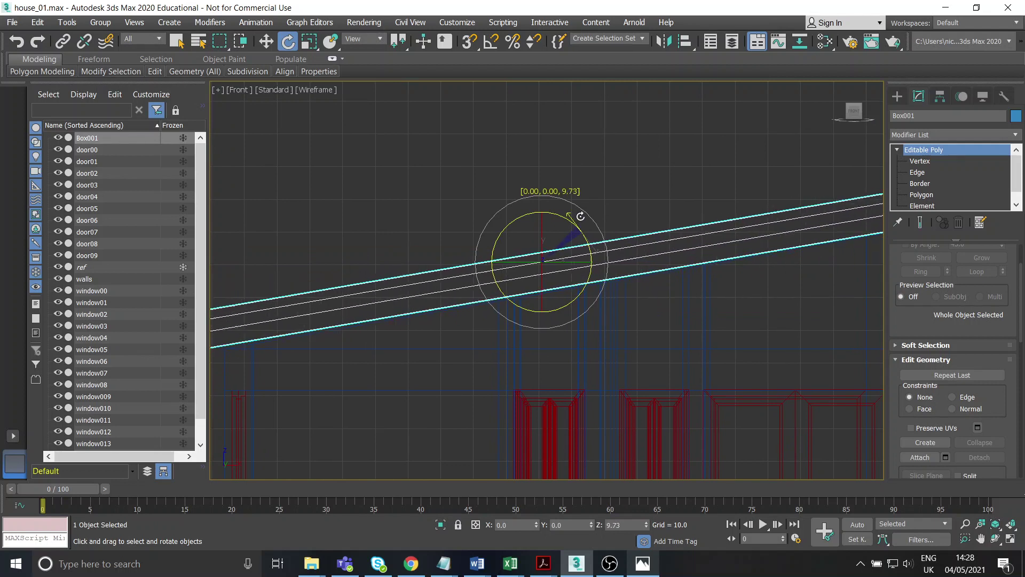
Lower the tilted roof about 6 units in the Front view so it sits onto the sloping wall tops
key(w)
scroll(553, 264, up, 2)
middle_drag(554, 263, 575, 241)
scroll(574, 243, up, 1)
drag(541, 207, 539, 262)
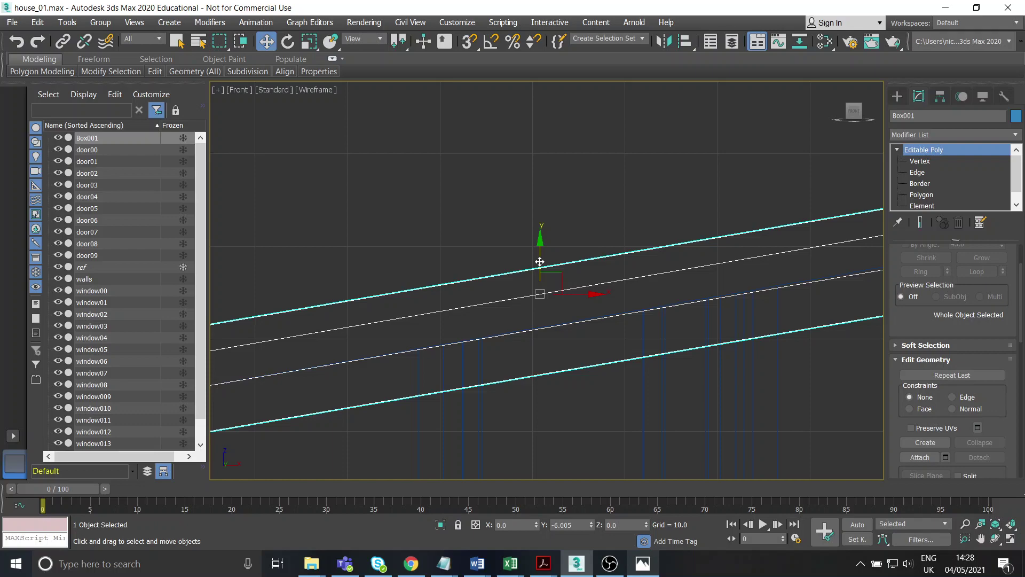
Examine how the roof's stepped edge and rafters meet the outer walls in the Perspective view
click(1012, 538)
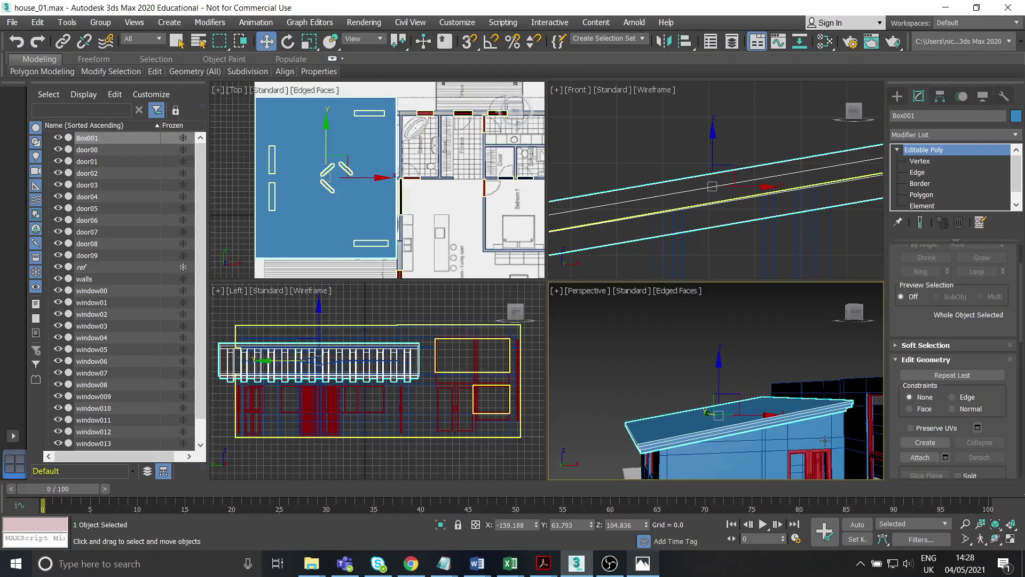
click(1011, 540)
alt+middle_drag(615, 343, 633, 316)
scroll(561, 309, up, 3)
alt+middle_drag(561, 308, 578, 292)
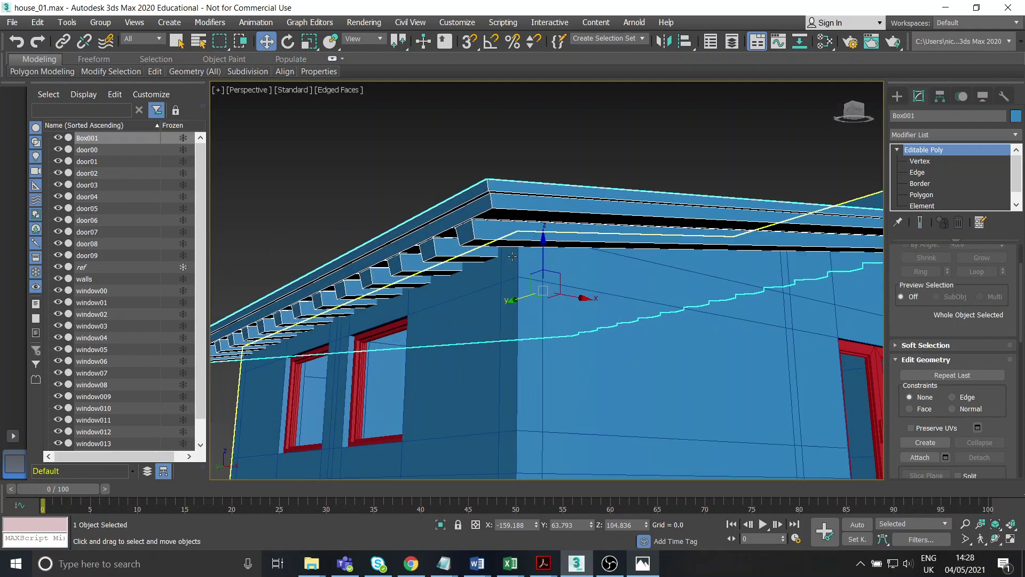
click(396, 188)
Inspect the rafters from inside the house and the whole bedroom wing roof from outside
alt+middle_drag(561, 267, 481, 320)
scroll(553, 266, down, 3)
middle_drag(481, 321, 502, 316)
scroll(458, 360, up, 8)
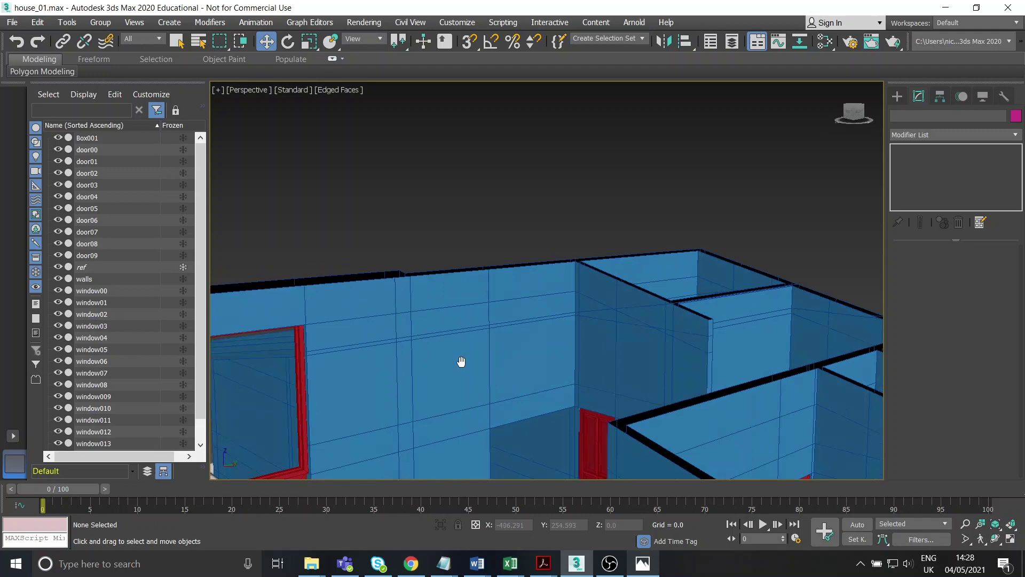
scroll(465, 374, up, 8)
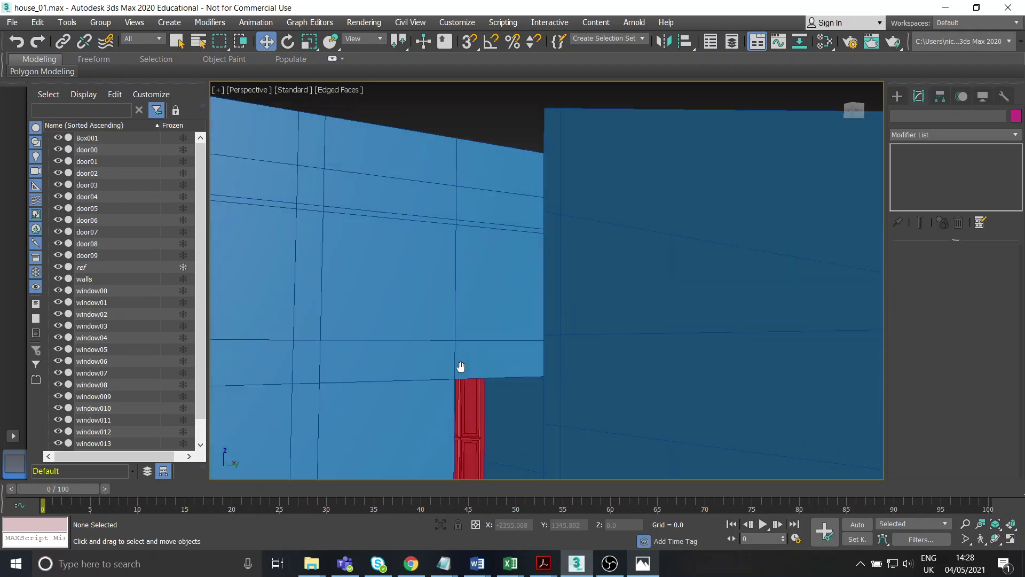
scroll(464, 355, up, 6)
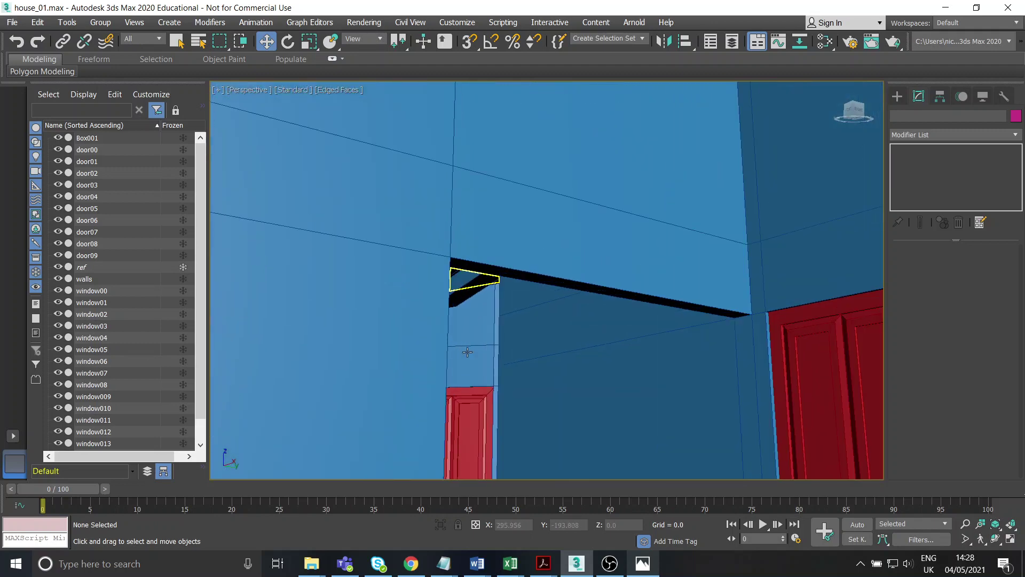
middle_drag(466, 351, 389, 265)
click(392, 161)
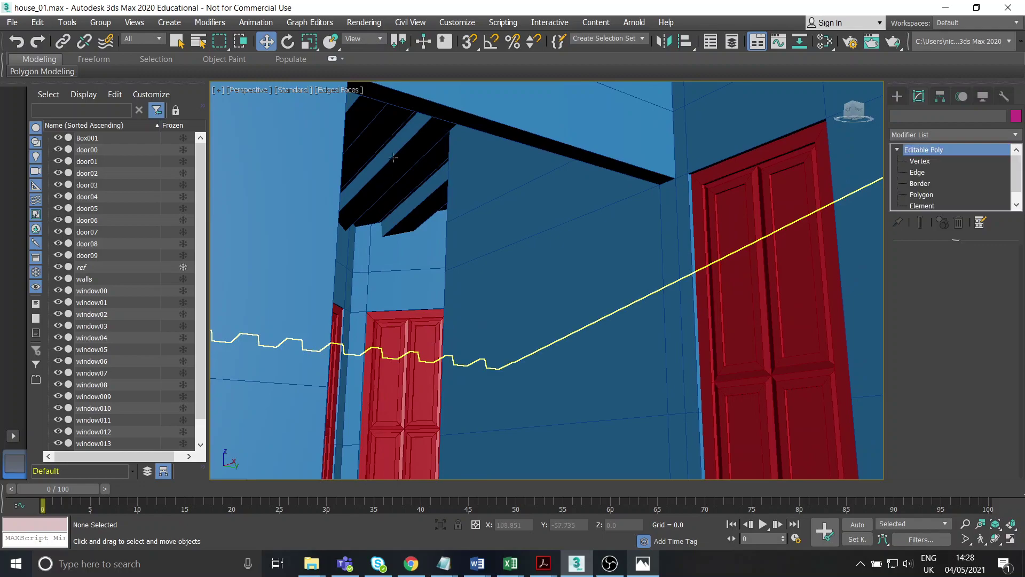
alt+middle_drag(412, 209, 349, 222)
scroll(464, 240, down, 6)
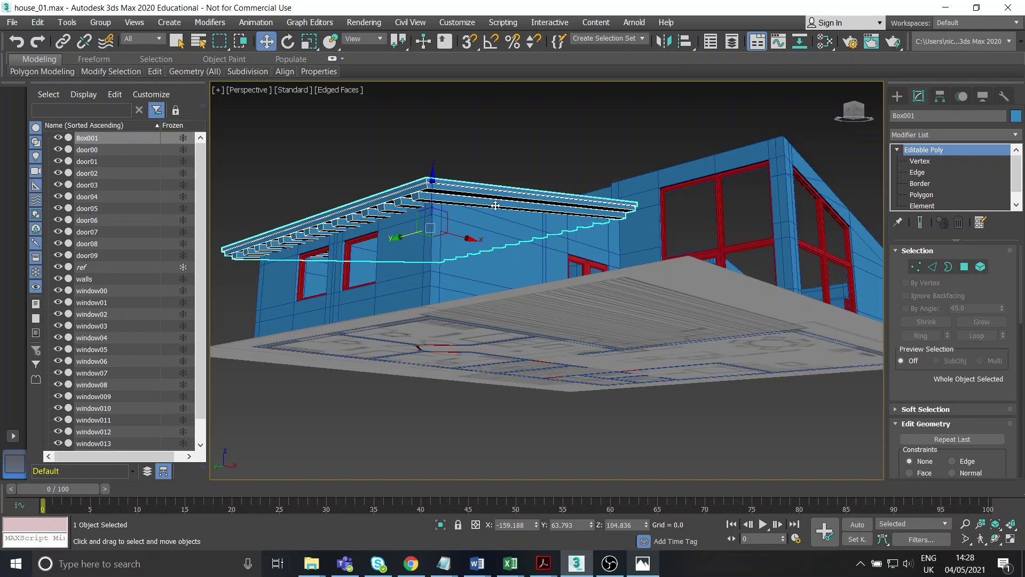
click(547, 159)
alt+middle_drag(544, 180, 539, 251)
Select all the roof's vertices at the end facing the taller wall
click(489, 226)
scroll(539, 206, up, 5)
scroll(583, 210, up, 3)
mouse_move(584, 211)
middle_down()
mouse_move(524, 232)
mouse_move(541, 291)
mouse_move(565, 254)
mouse_move(577, 200)
middle_up()
click(911, 166)
alt+middle_drag(766, 220, 580, 185)
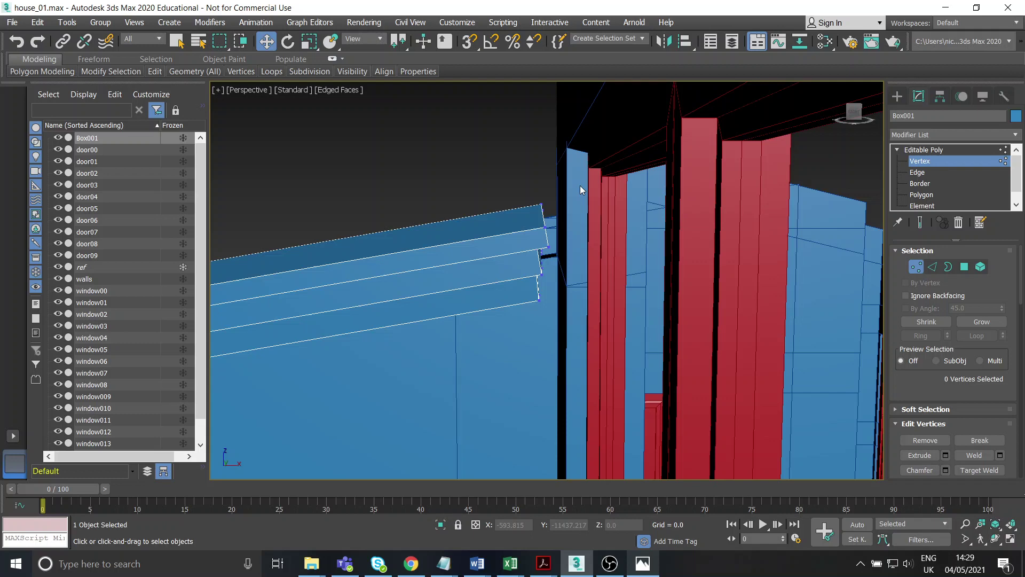
scroll(579, 188, up, 3)
drag(631, 346, 630, 346)
alt+middle_drag(630, 346, 595, 307)
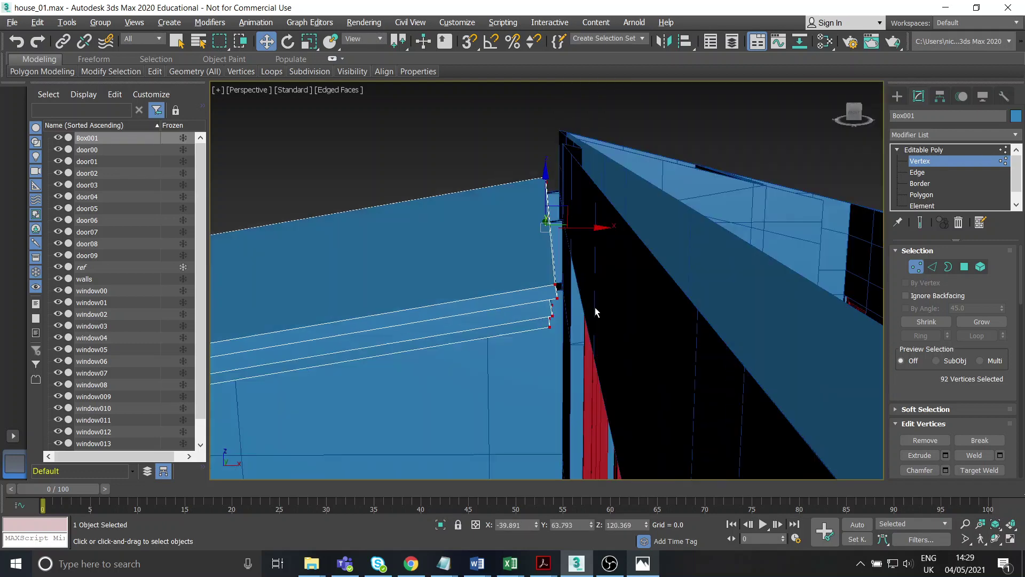
Move the selected end vertices about 3.5 units in X and 1.4 in Y in the Front view, extending the roof to the taller wall
click(1011, 540)
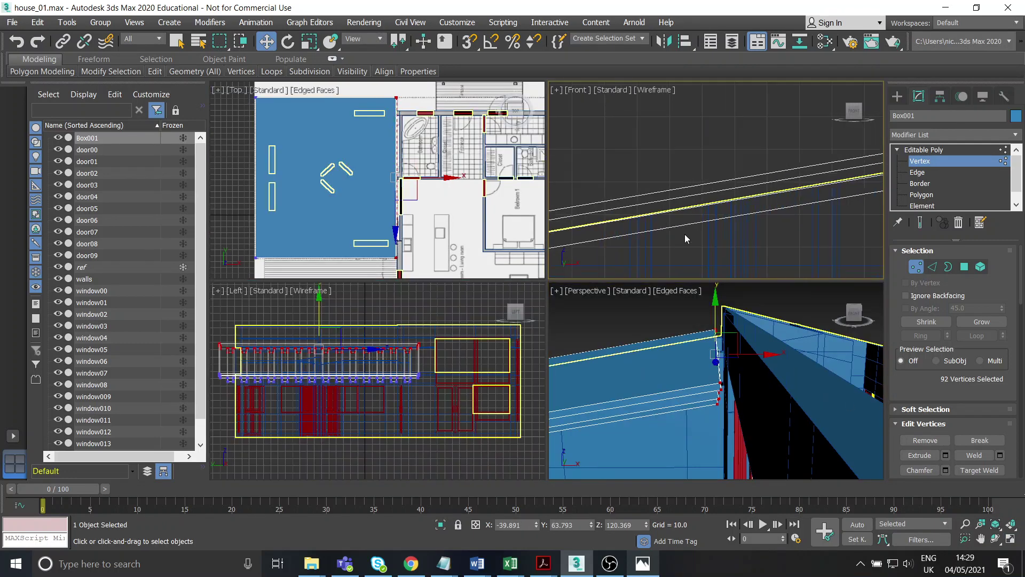
scroll(729, 190, up, 3)
middle_drag(738, 180, 714, 223)
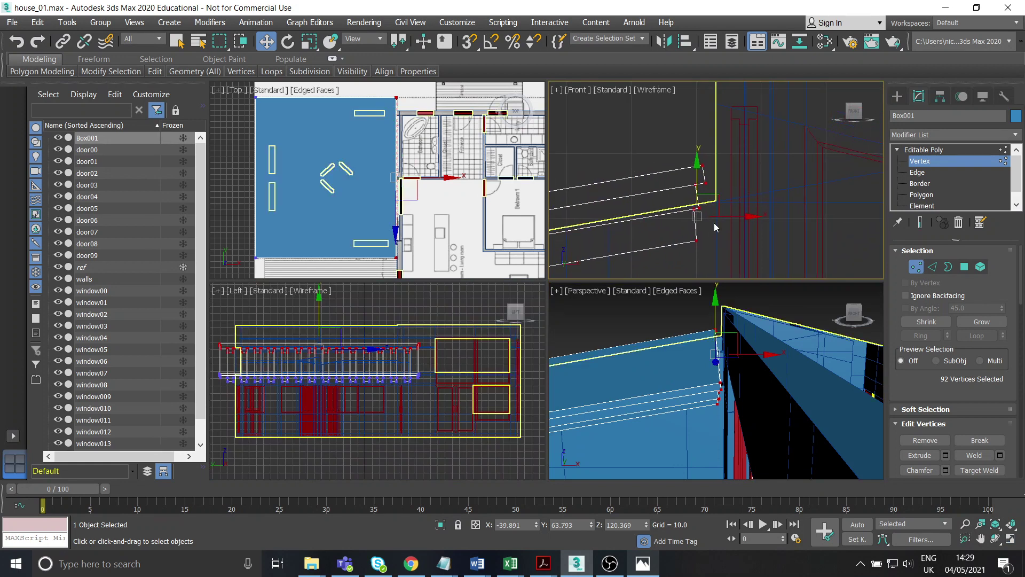
drag(716, 202, 737, 193)
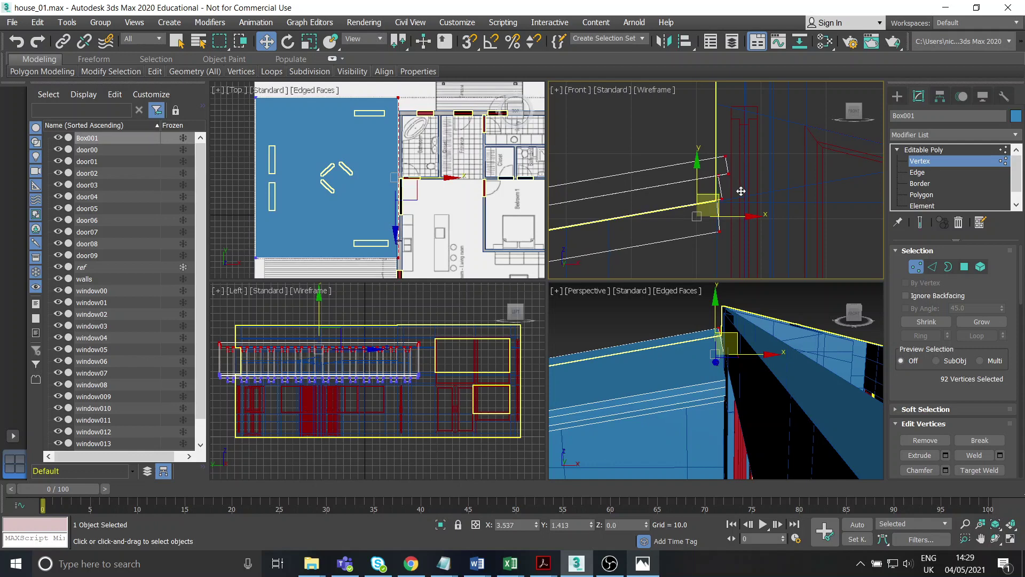
Place the roof's selected end vertices at about X -36.1, Z 121.8 in the Front view, against the taller wall
drag(742, 191, 743, 191)
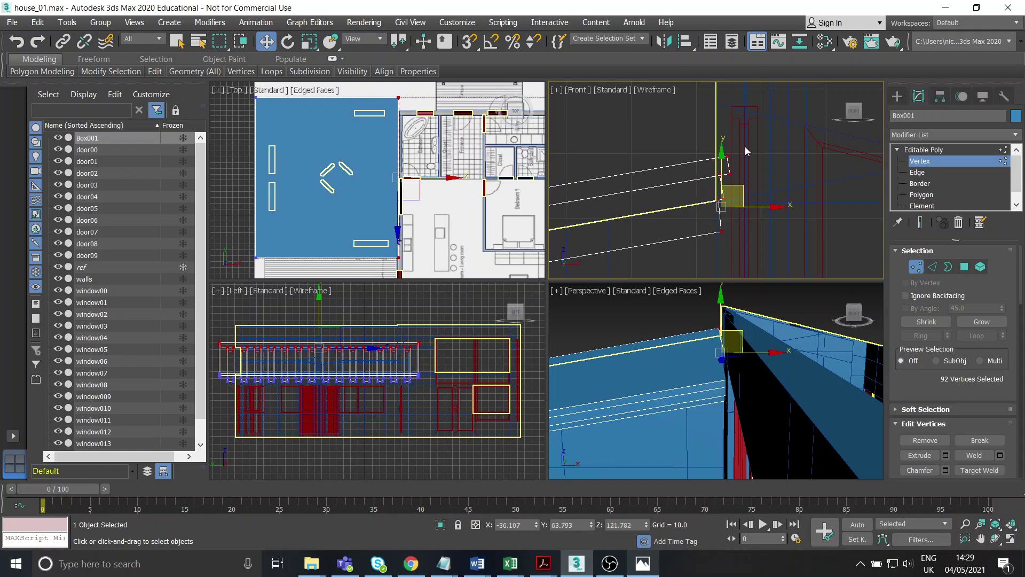
alt+middle_drag(766, 381, 761, 396)
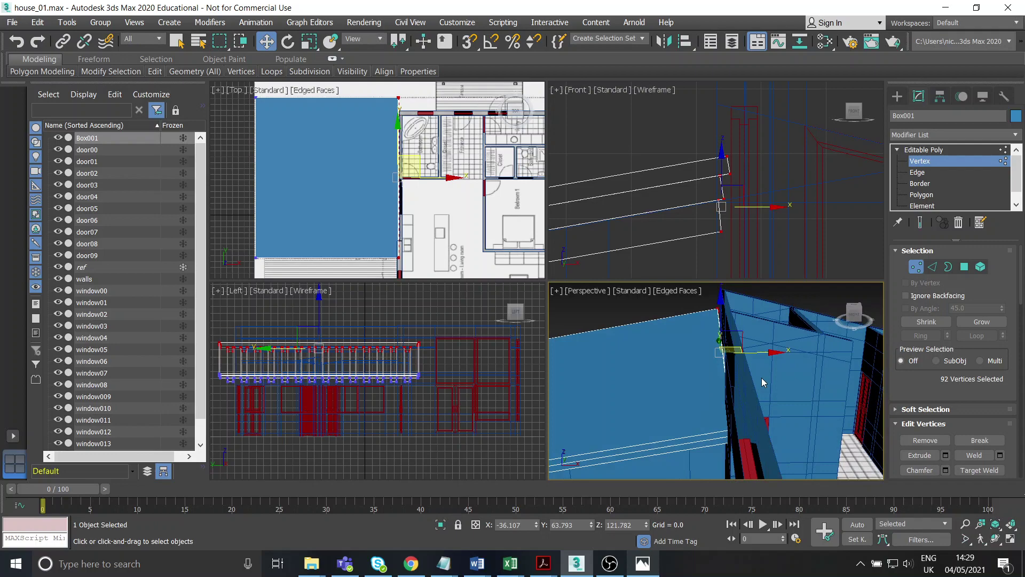
alt+middle_drag(762, 377, 758, 374)
middle_drag(747, 221, 742, 217)
middle_click(799, 373)
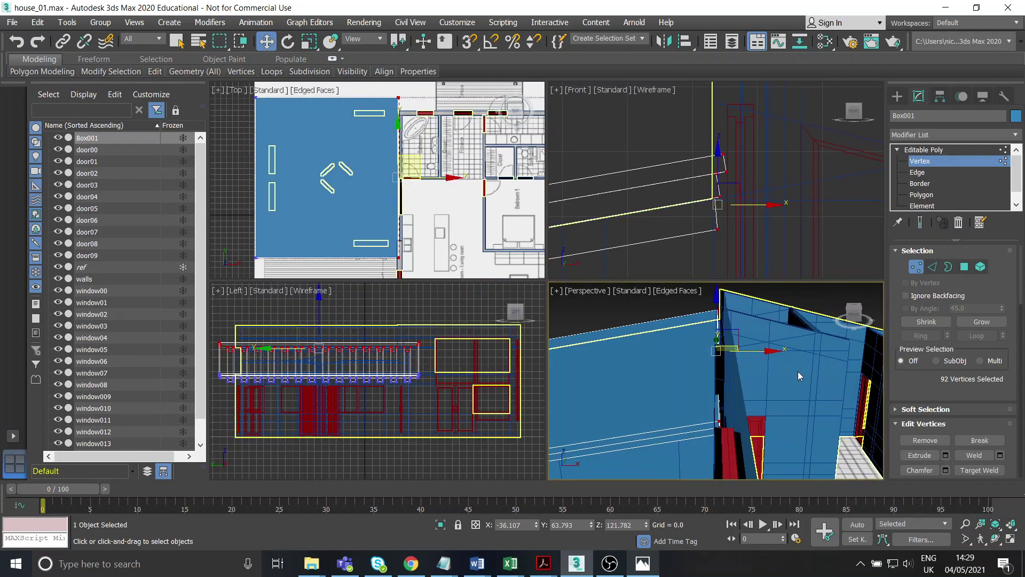
Move the selected end vertices further into the taller wall in the Front view, to about X -32.2, Z 122.0
click(1009, 542)
alt+middle_drag(567, 340, 776, 338)
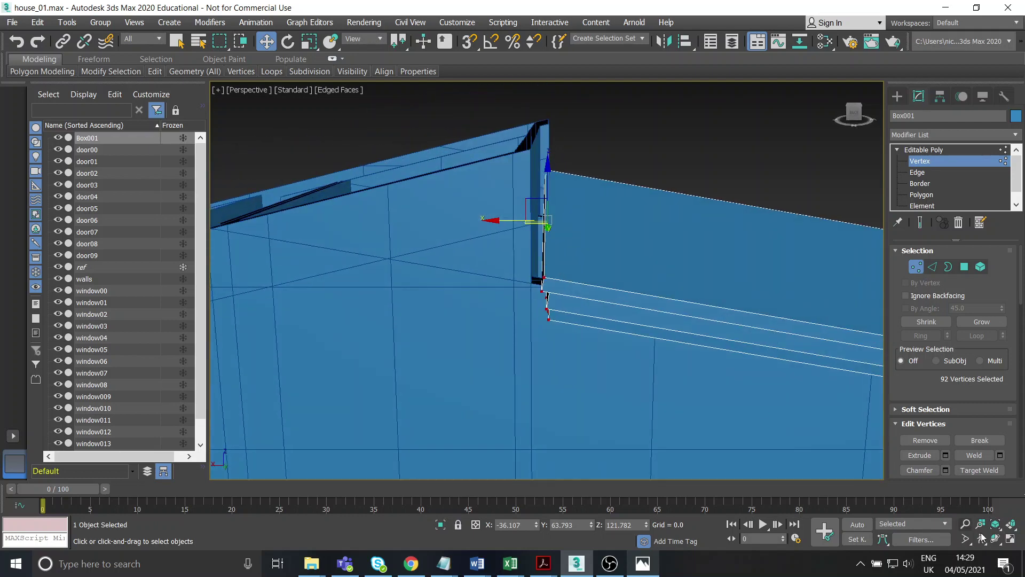
click(1010, 540)
right_click(668, 251)
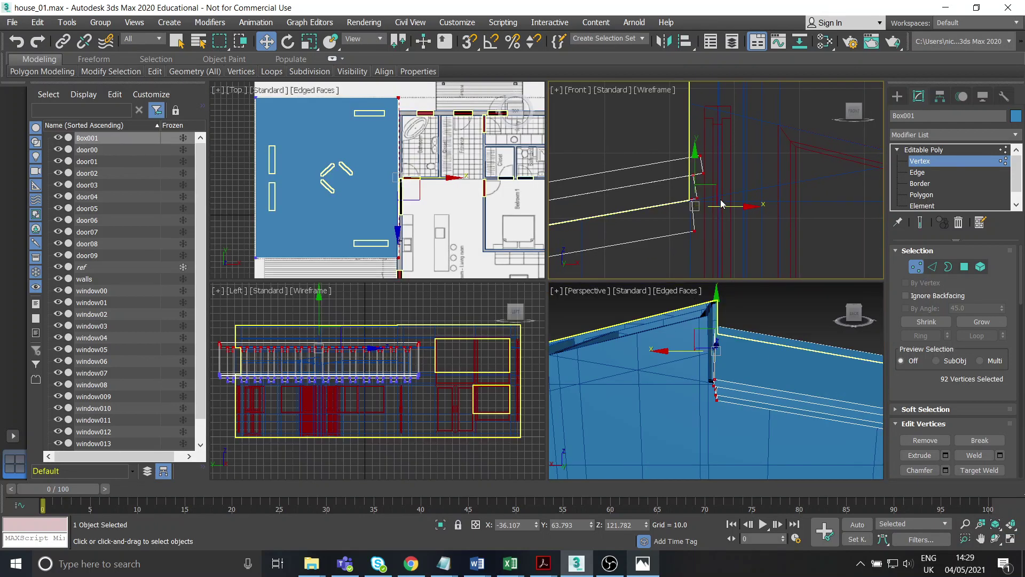
drag(720, 194, 744, 194)
Check the roof's joint with the taller wall inside and outside the house, exit vertex editing and deselect the roof
middle_drag(765, 305, 741, 320)
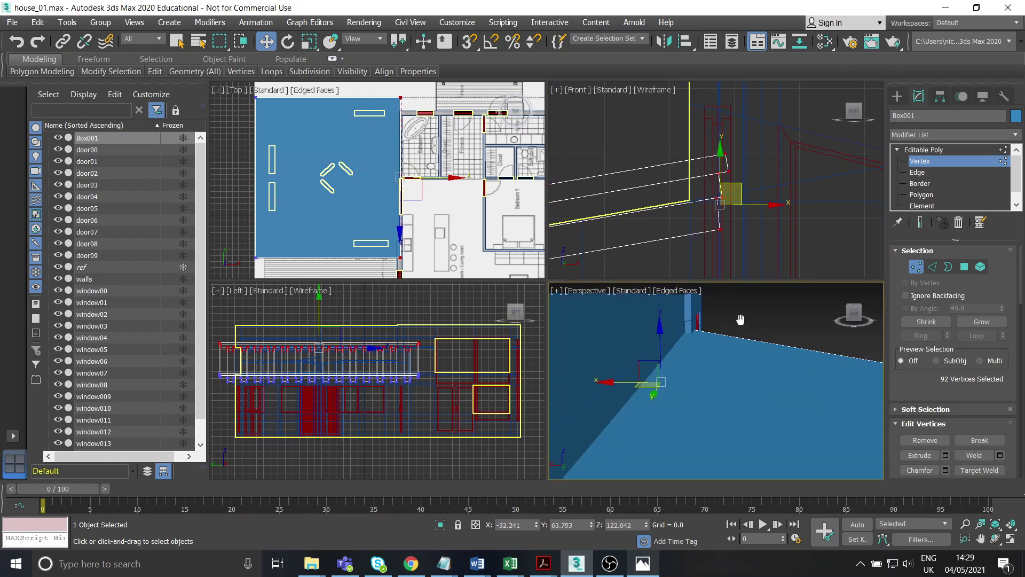
click(1010, 539)
middle_drag(708, 391, 699, 348)
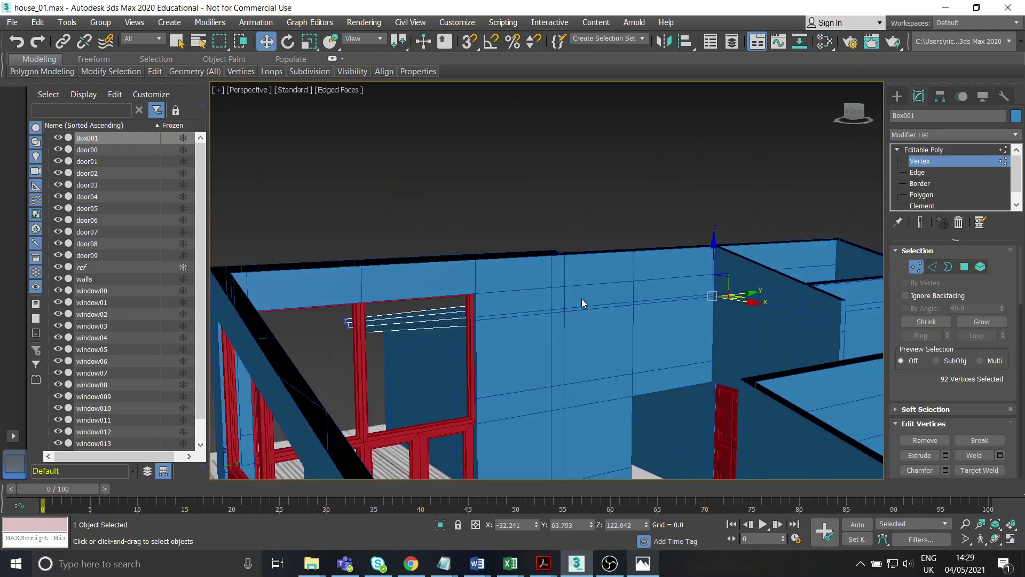
alt+middle_drag(601, 303, 809, 307)
click(797, 226)
scroll(796, 226, down, 5)
alt+middle_drag(740, 262, 603, 259)
click(963, 162)
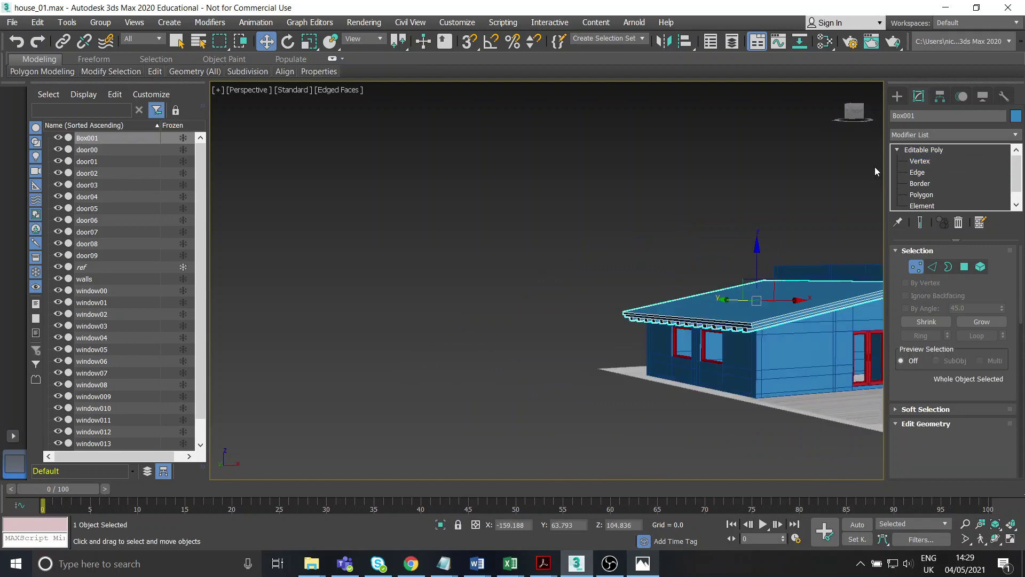
click(828, 240)
alt+middle_drag(828, 239, 522, 235)
middle_drag(588, 265, 599, 270)
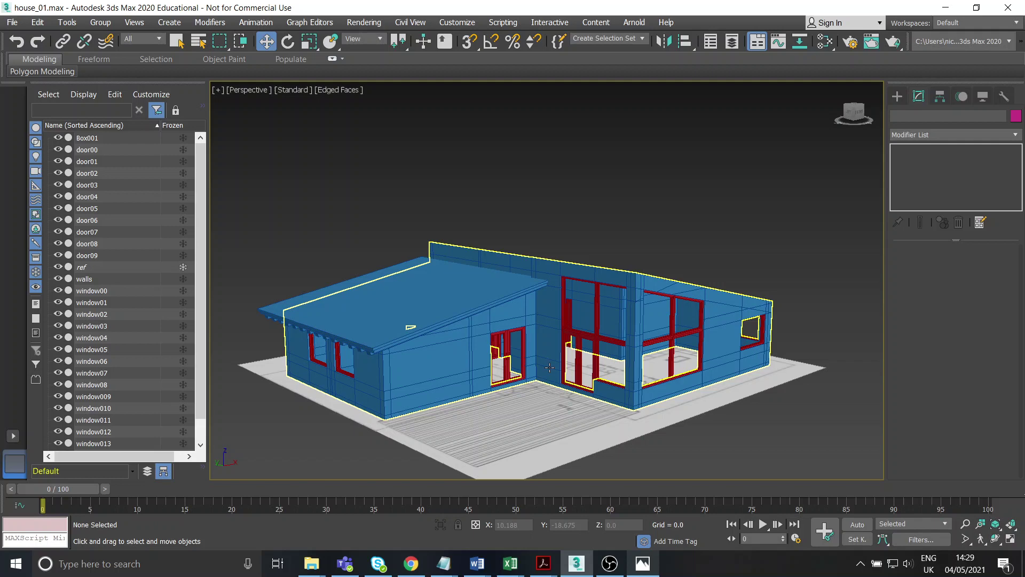
Draw a box over the main house's dashed roof outline in the Top view, about 438.9 long, 324.2 wide and 25.1 high
click(898, 97)
click(923, 173)
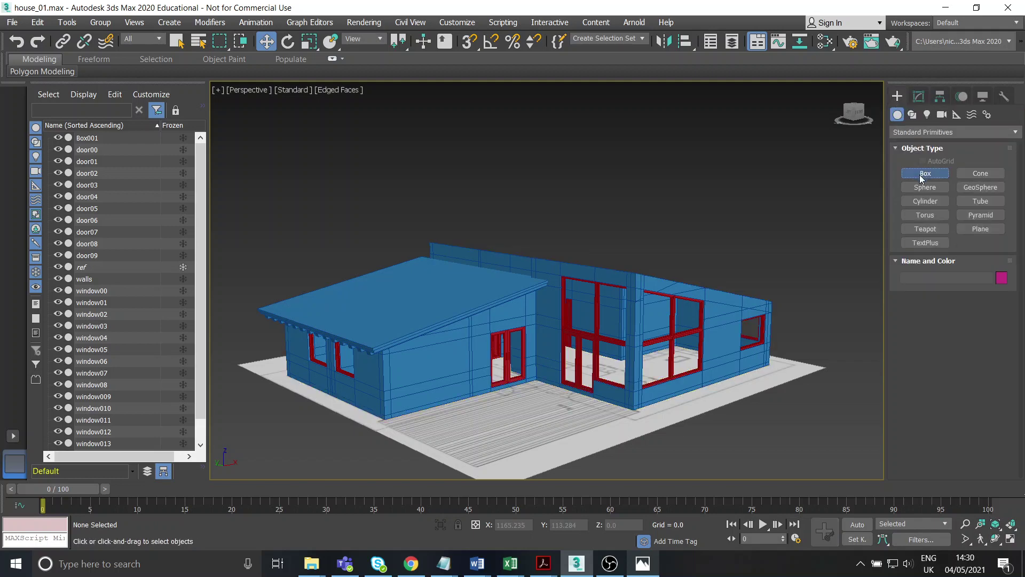
click(1010, 539)
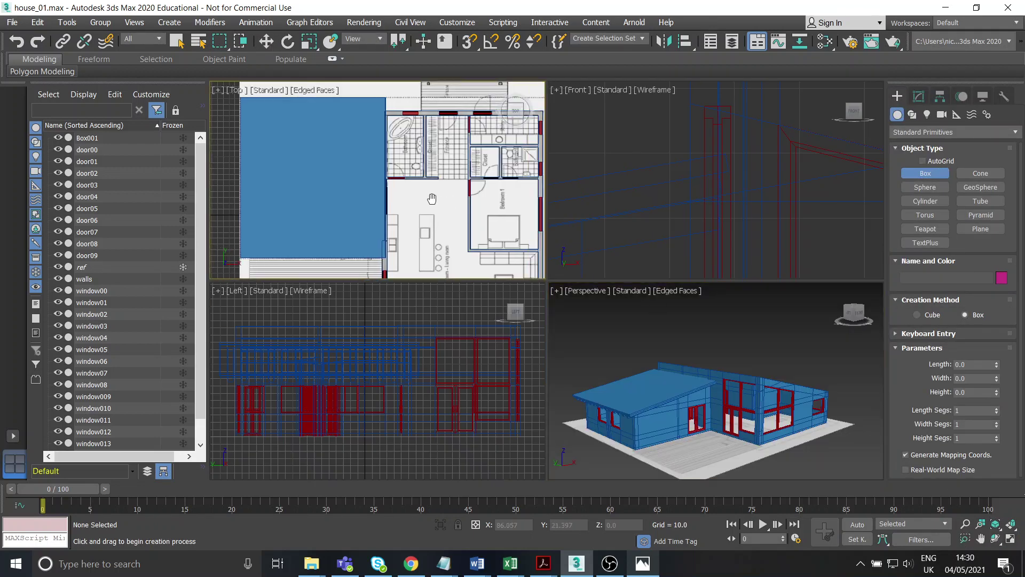
click(1010, 539)
middle_drag(544, 276, 528, 229)
scroll(523, 217, up, 2)
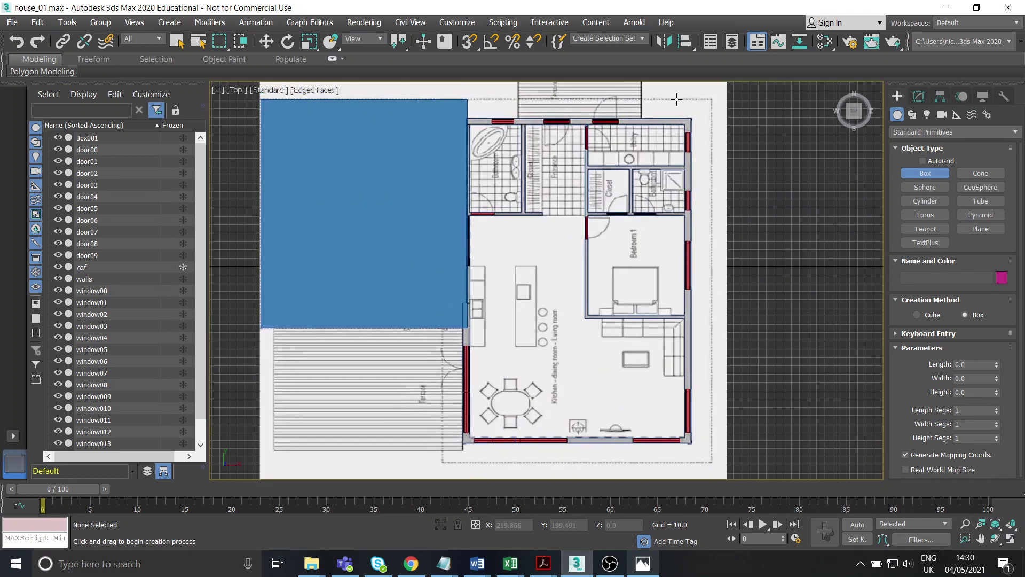
drag(713, 98, 443, 462)
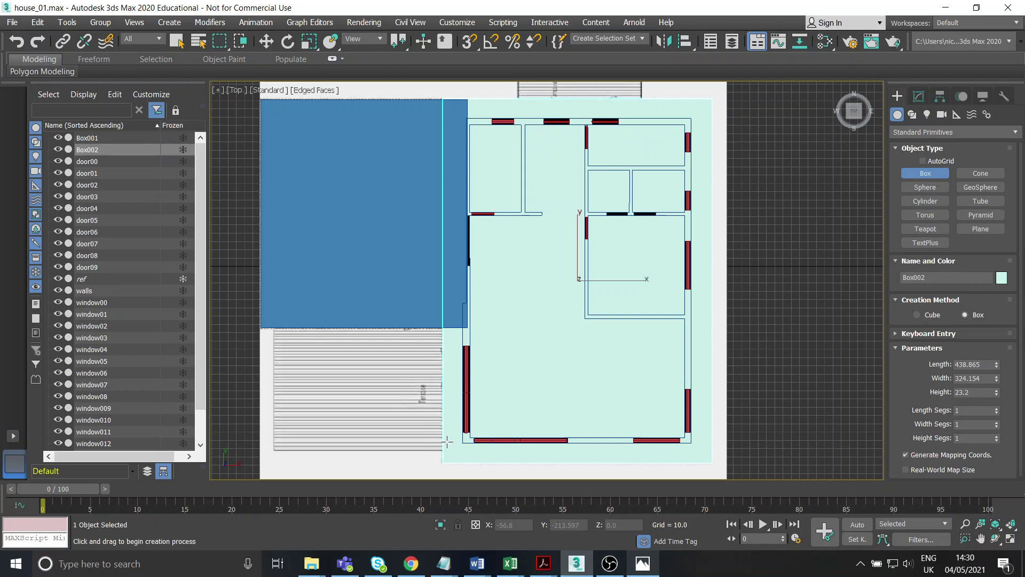
click(1009, 540)
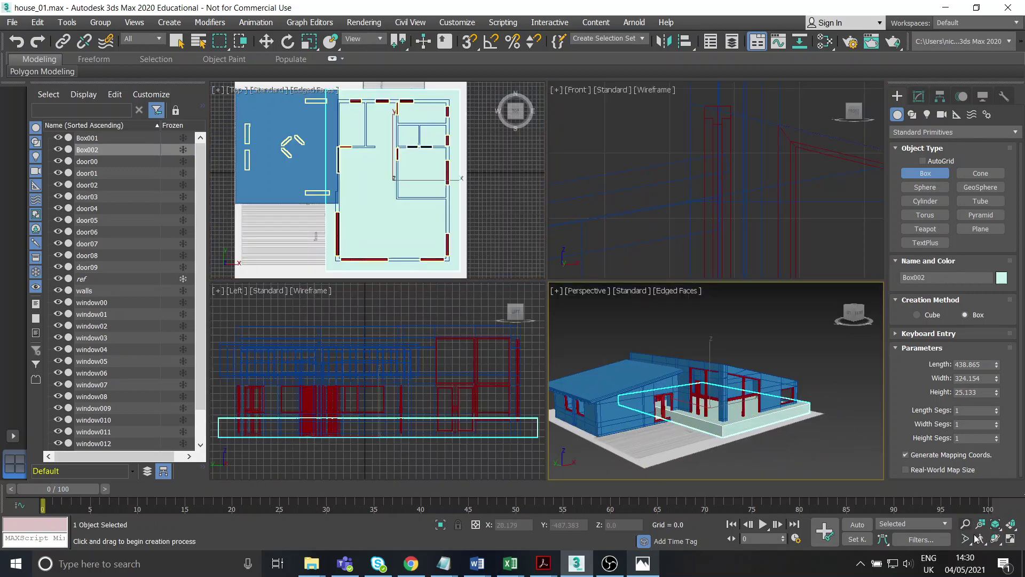
Raise the new box above the main house walls in the Perspective view, to about Z 197.8
click(1011, 539)
key(w)
alt+middle_drag(560, 339, 540, 322)
drag(529, 282, 546, 139)
Reduce the box's height to 2.765 and convert it to an Editable Poly
click(918, 96)
scroll(586, 201, up, 4)
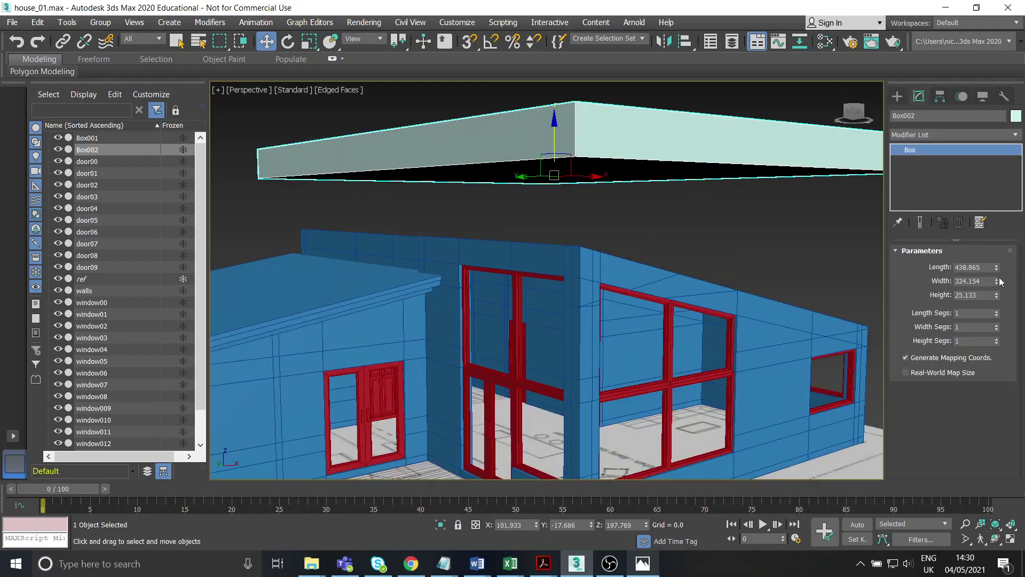
drag(997, 295, 1003, 341)
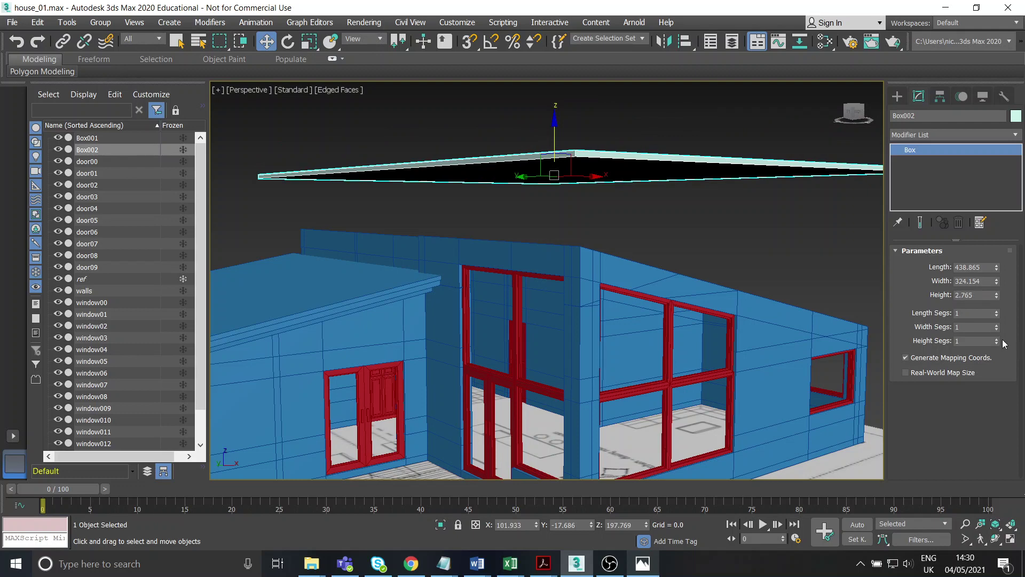
right_click(582, 169)
mouse_move(615, 299)
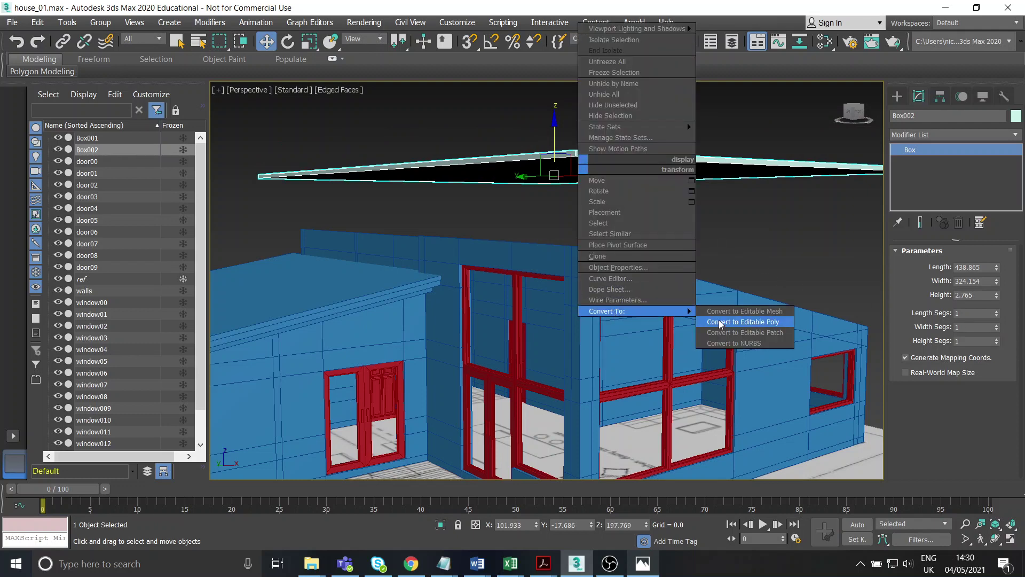
click(720, 322)
Select the polygon on the underside of the roof slab and inset it slightly
click(922, 195)
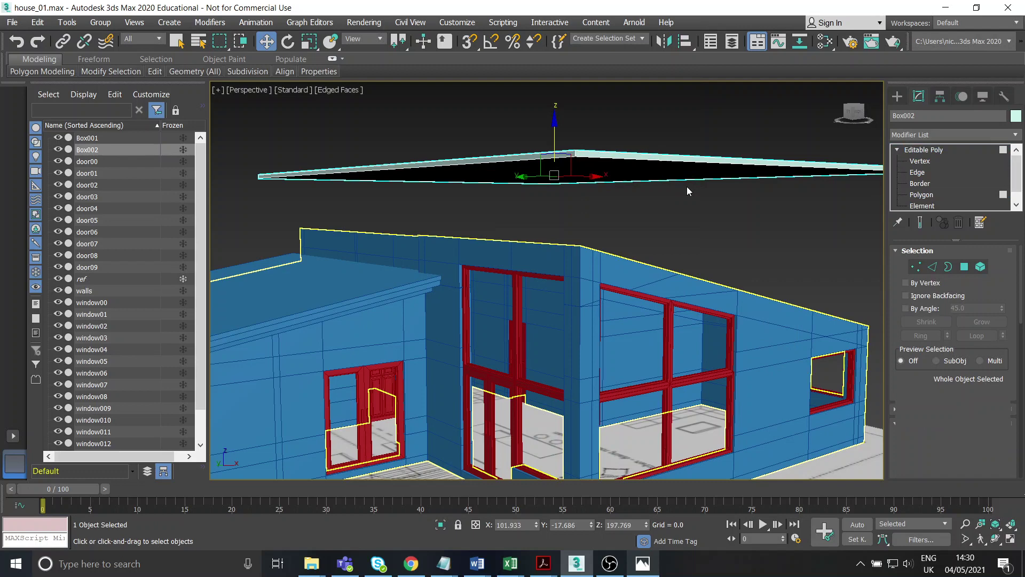
click(641, 169)
alt+middle_drag(641, 170, 582, 204)
scroll(582, 204, up, 3)
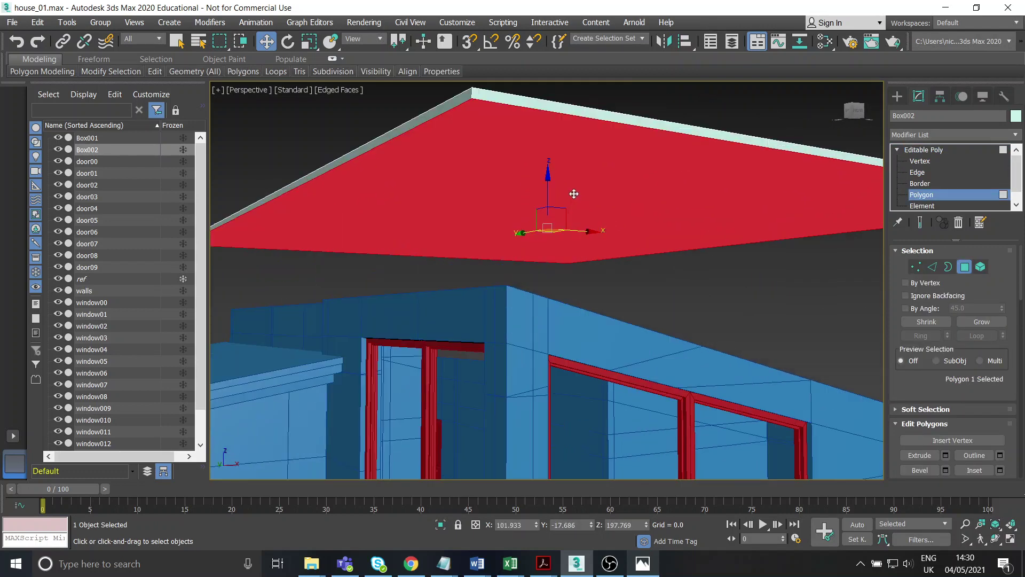
click(973, 470)
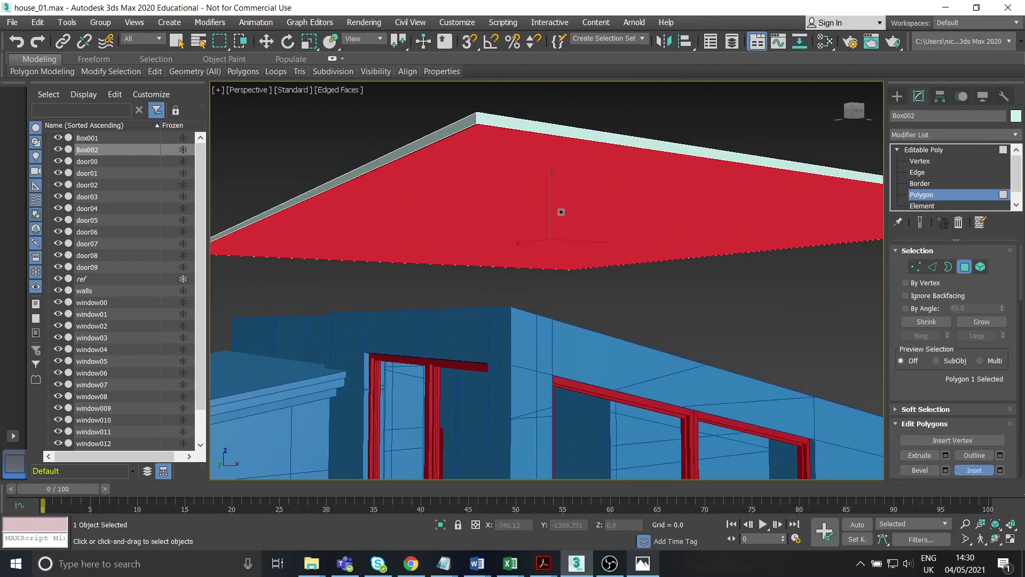
Extrude the inset underside polygon downward by roughly the slab's thickness to form a stepped edge, and delete that polygon
click(919, 455)
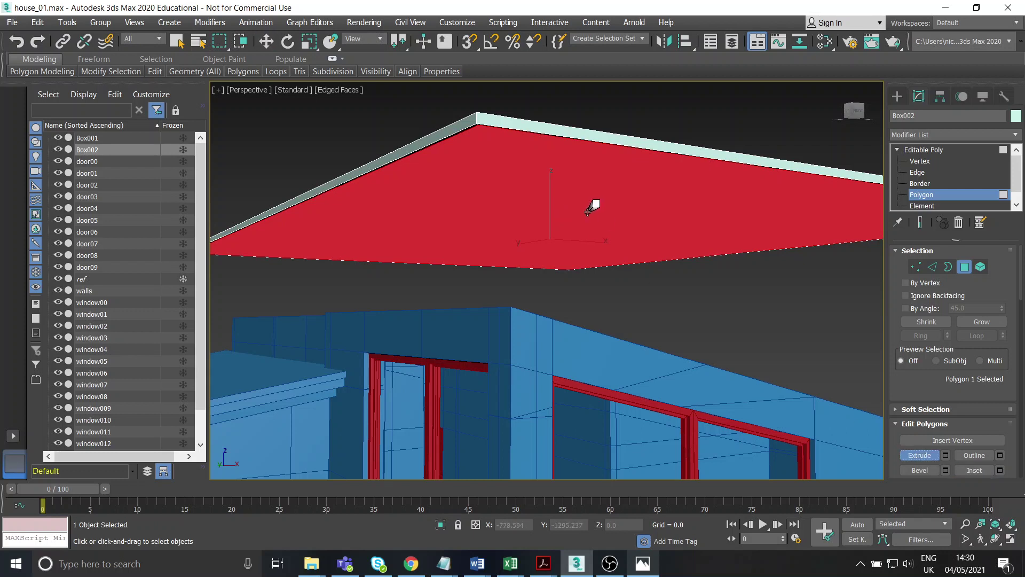
drag(593, 203, 591, 193)
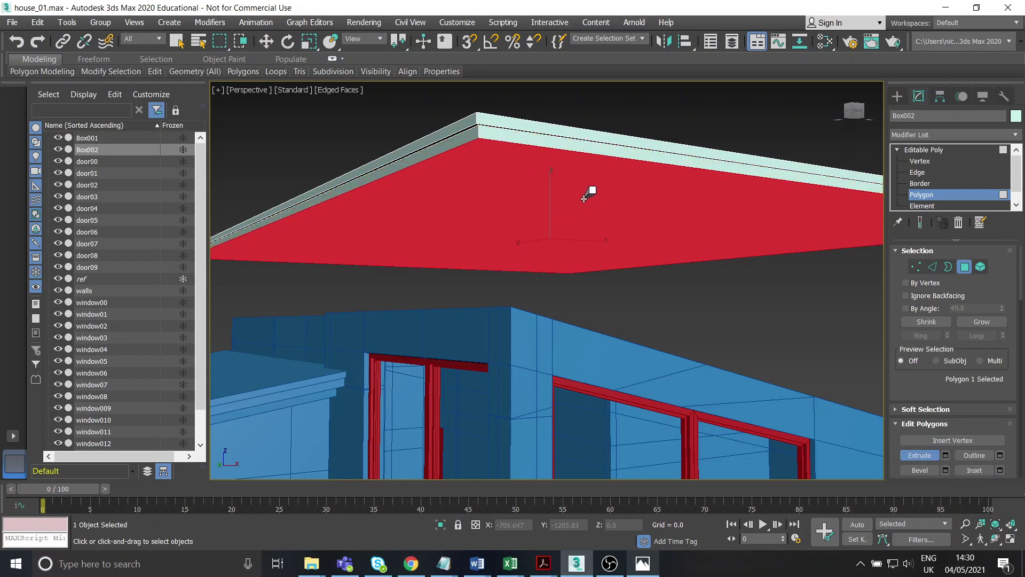
right_click(682, 291)
key(Delete)
Select the two opposite long bottom edges of the roof's open underside
click(902, 183)
click(917, 172)
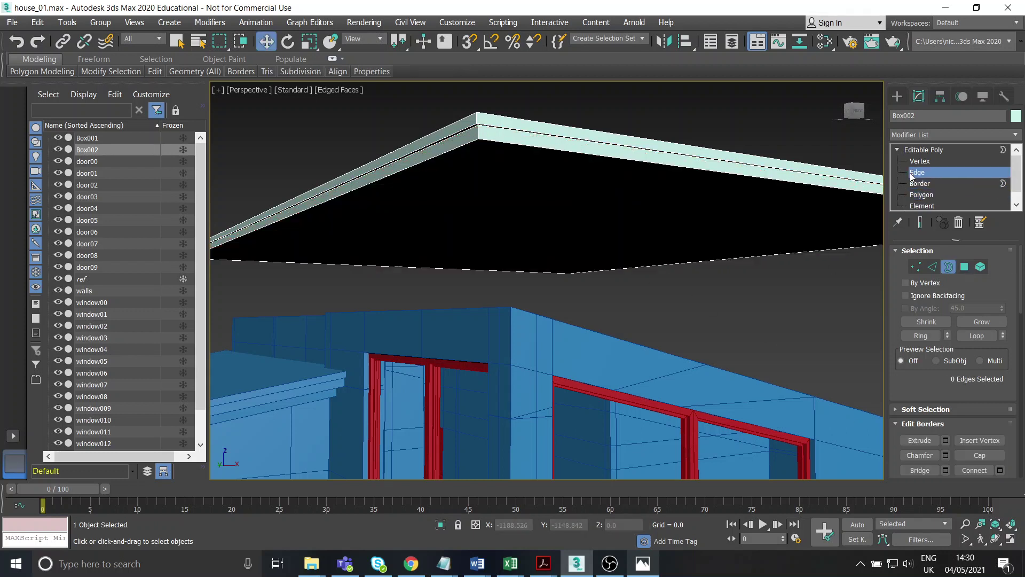
click(424, 171)
mouse_move(602, 223)
alt+middle_down()
mouse_move(600, 246)
mouse_move(518, 234)
mouse_move(612, 230)
alt+middle_up()
ctrl+click(617, 244)
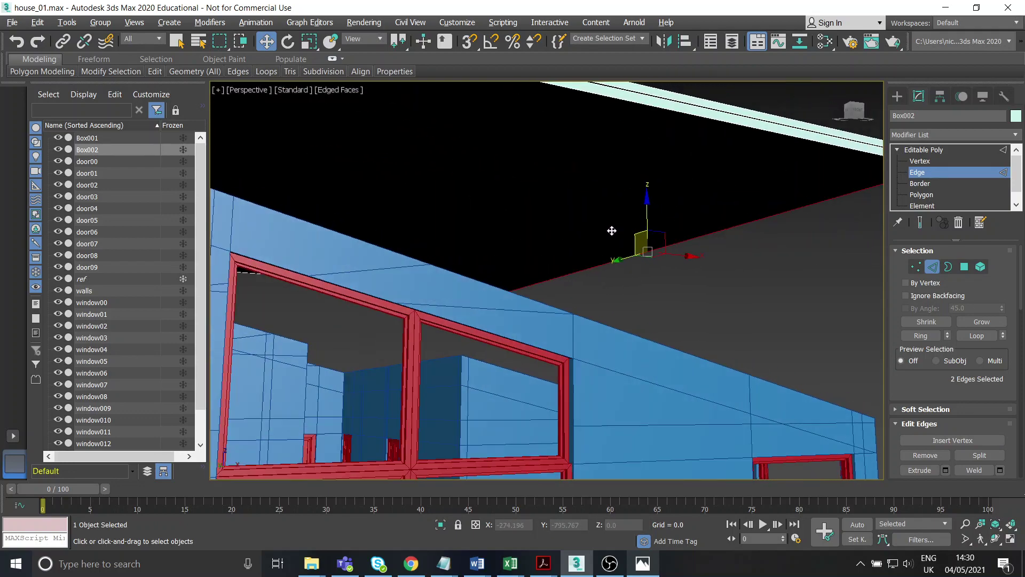
scroll(612, 231, down, 4)
alt+middle_drag(515, 220, 568, 211)
scroll(974, 414, down, 4)
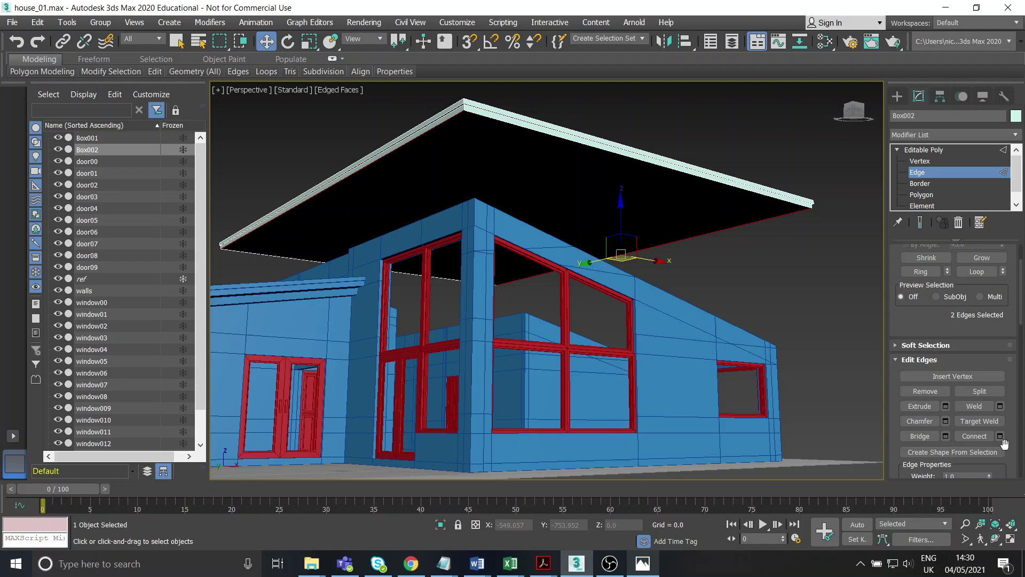
Set up Connect Edges between the two selected roof edges with 50 segments
click(1002, 439)
alt+middle_drag(347, 211, 502, 203)
scroll(598, 202, down, 3)
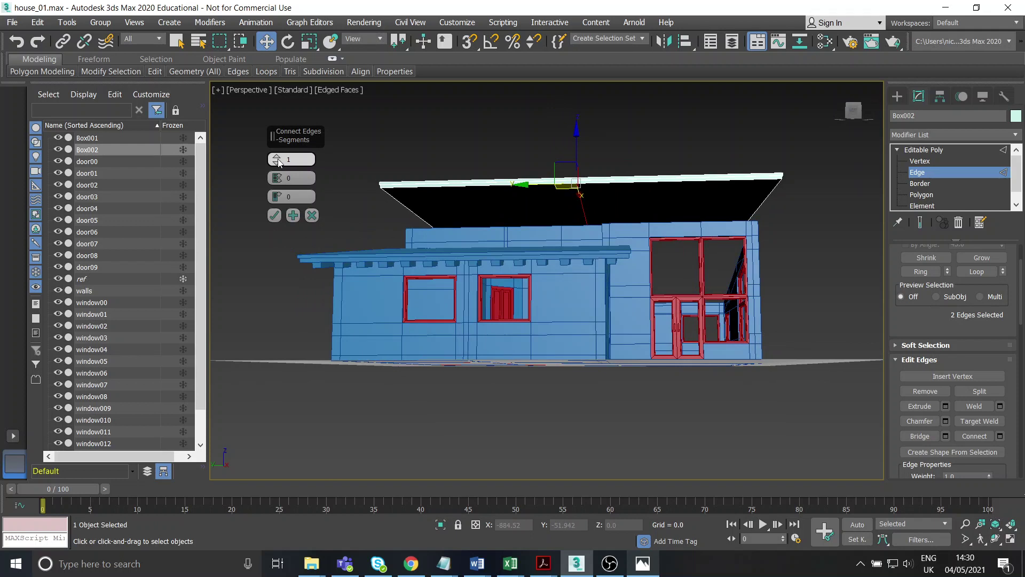
drag(278, 162, 278, 101)
alt+middle_drag(424, 197, 545, 284)
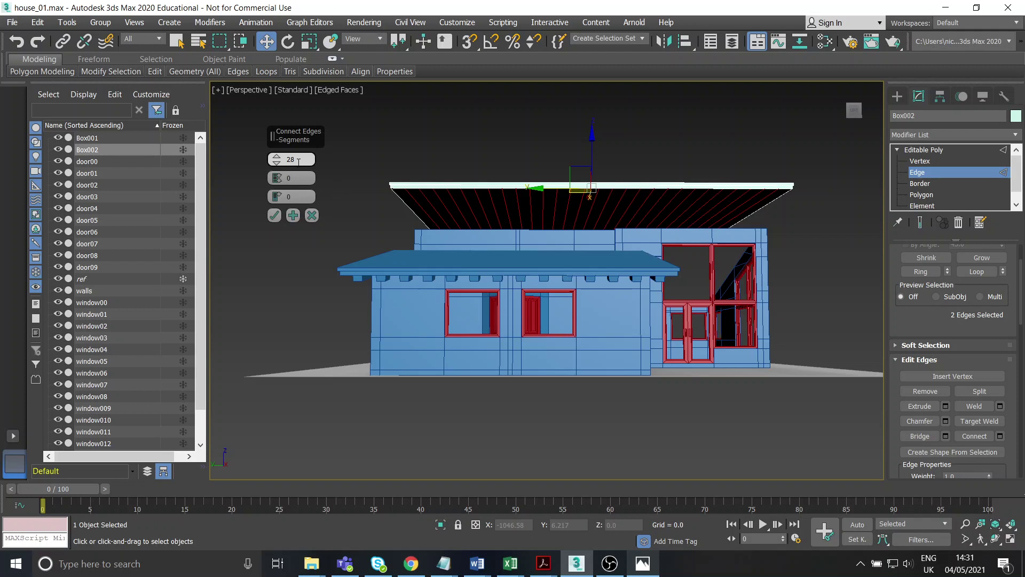
drag(277, 163, 282, 112)
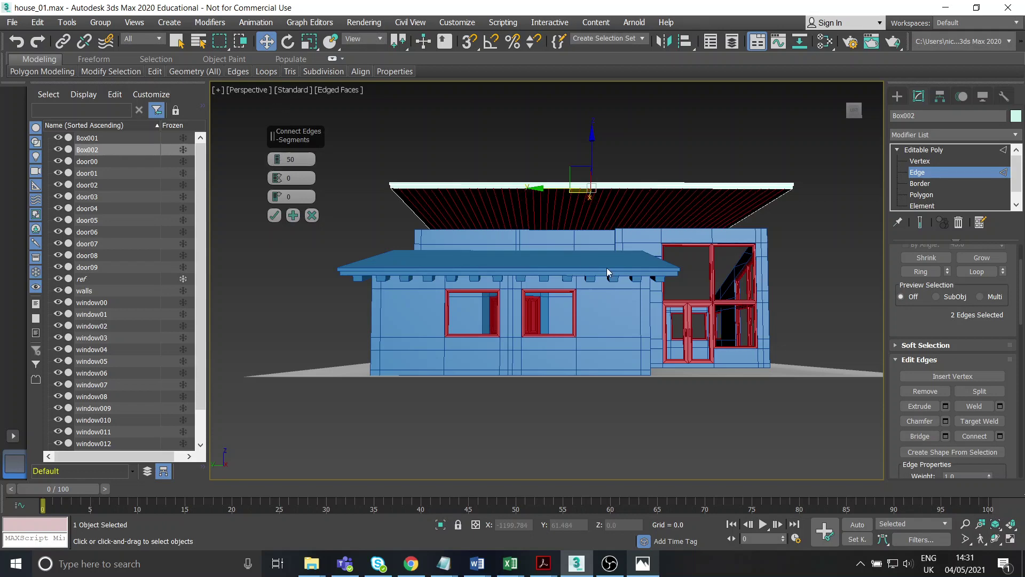
scroll(607, 270, up, 5)
scroll(566, 226, down, 5)
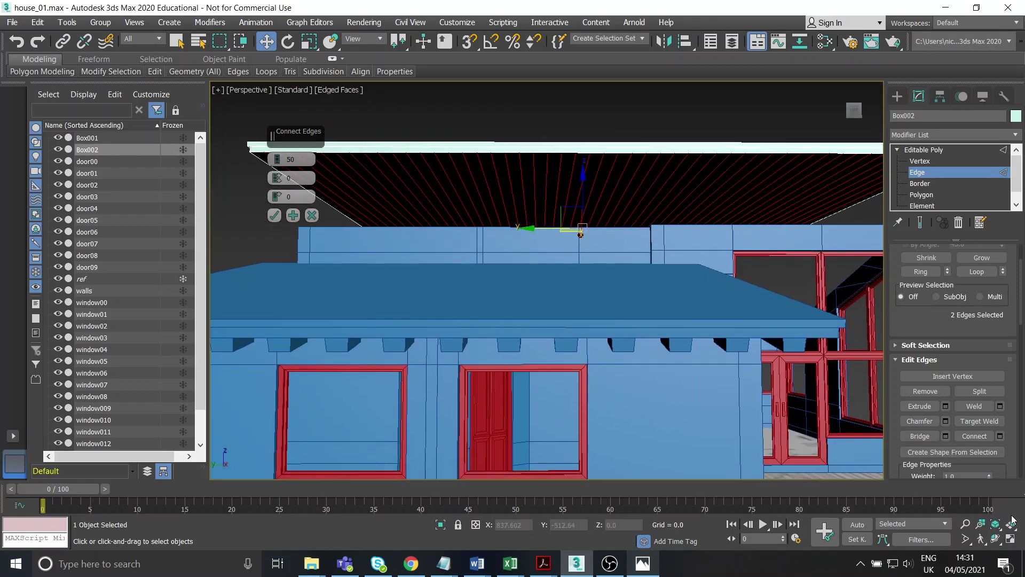
Display the Top view in wireframe and compare the spacing of the connecting edges with the bedroom wing's rafters
click(1011, 539)
scroll(375, 210, down, 2)
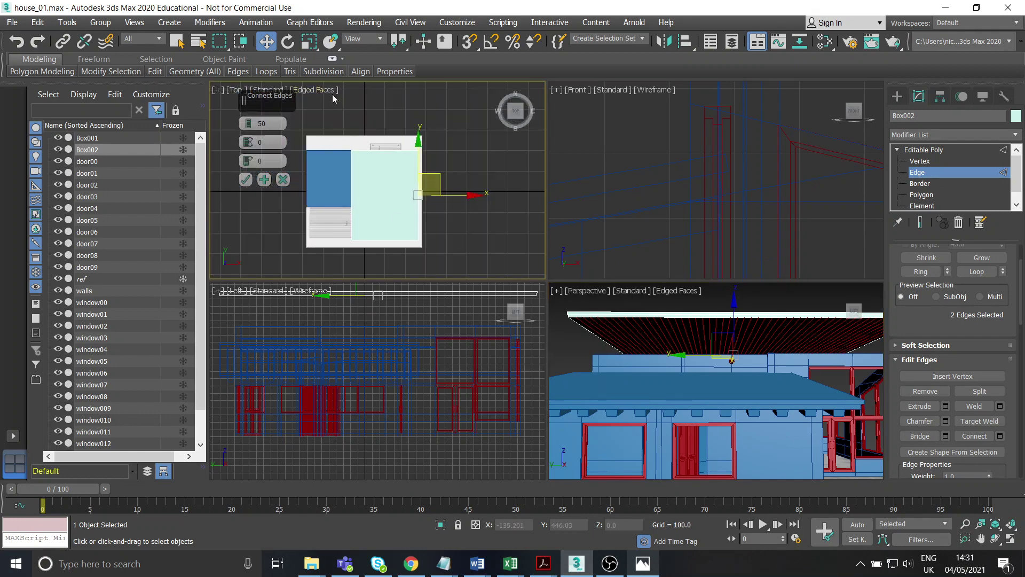
click(330, 90)
click(382, 208)
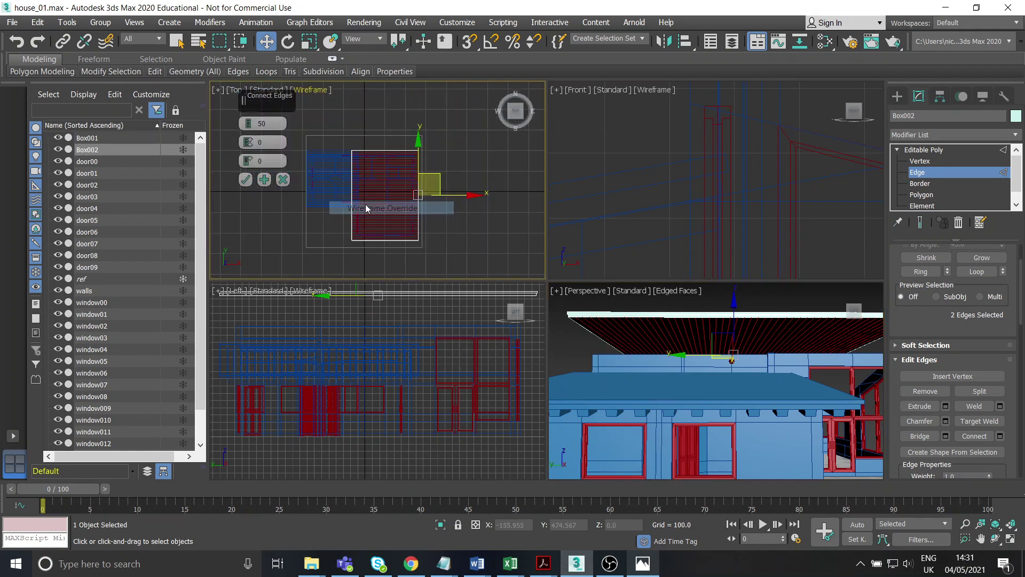
scroll(364, 198, up, 4)
scroll(361, 173, up, 4)
middle_drag(369, 193, 447, 223)
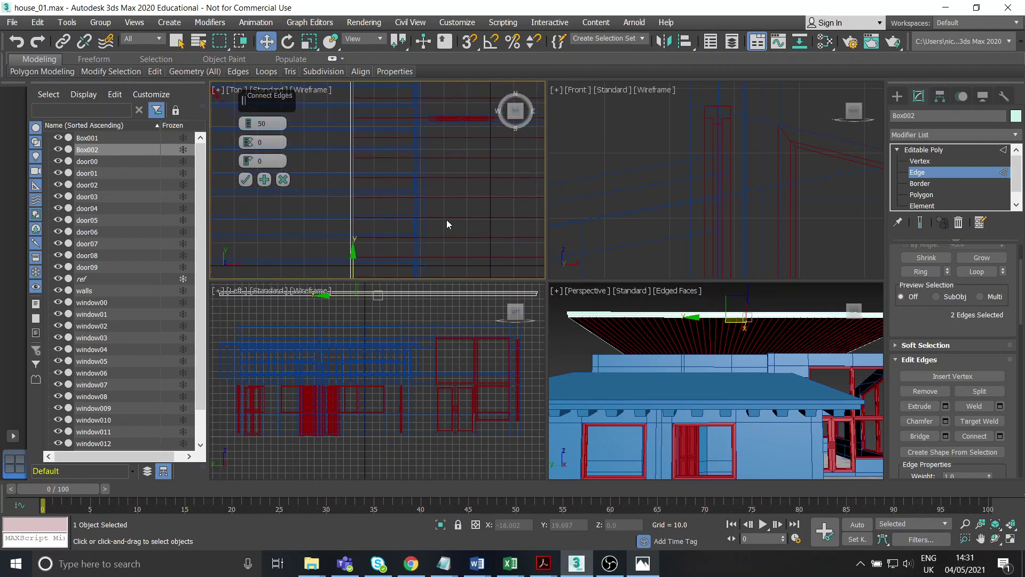
Try 52 and 51 segments for the connecting edges, return to 50, and maximize the Perspective view
click(249, 119)
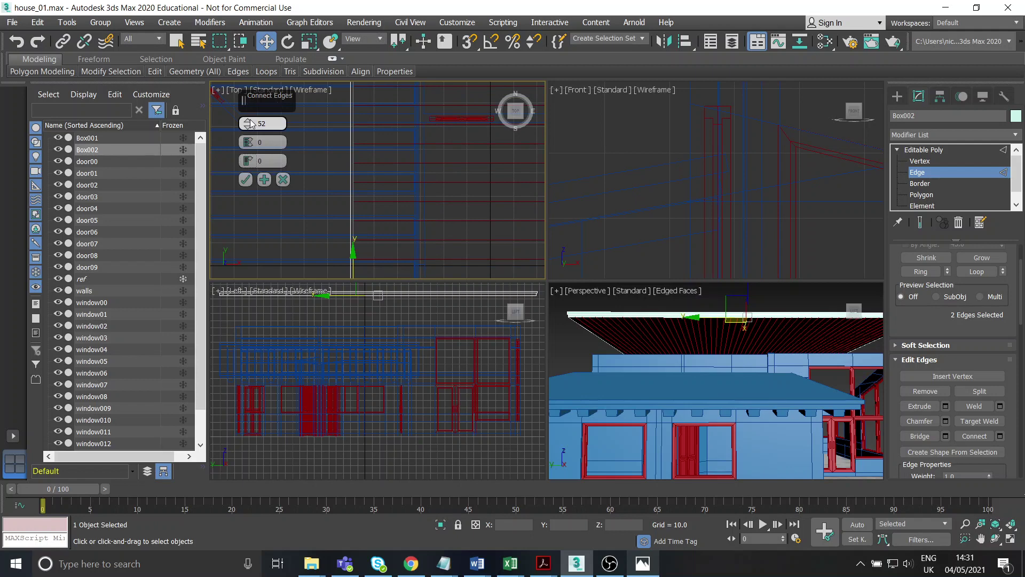
click(249, 128)
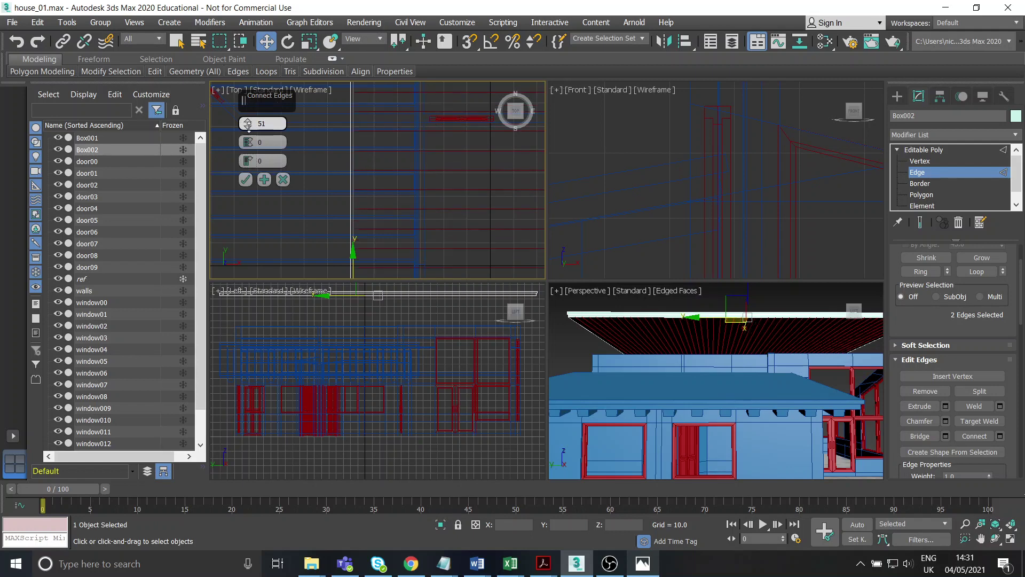
click(249, 127)
middle_drag(696, 337, 667, 331)
click(1012, 541)
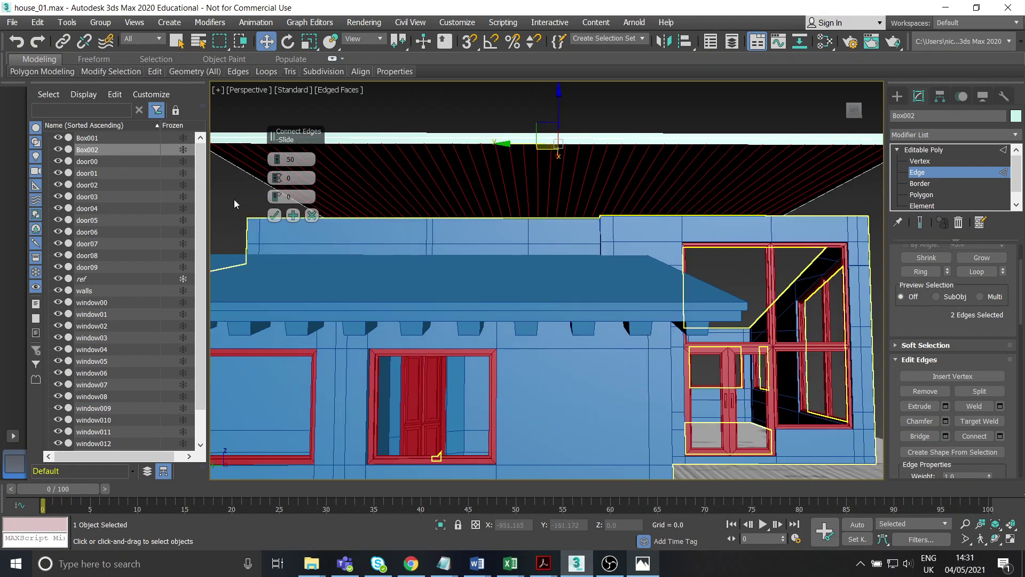
Create the 50 connecting edges under the main roof and select 25 alternate polygon strips between them
click(275, 216)
click(944, 196)
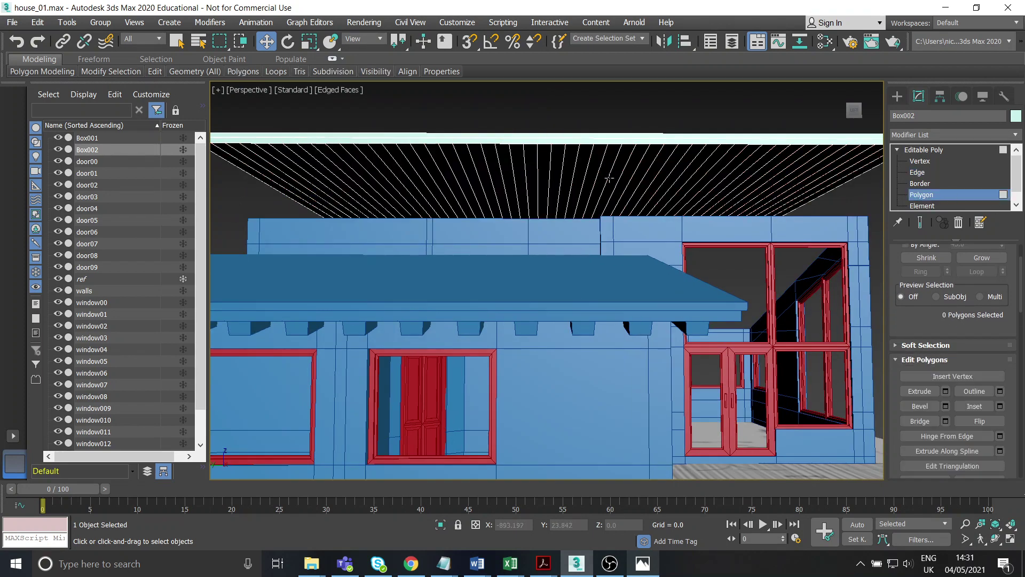
middle_drag(214, 160, 275, 160)
click(284, 149)
ctrl+click(312, 151)
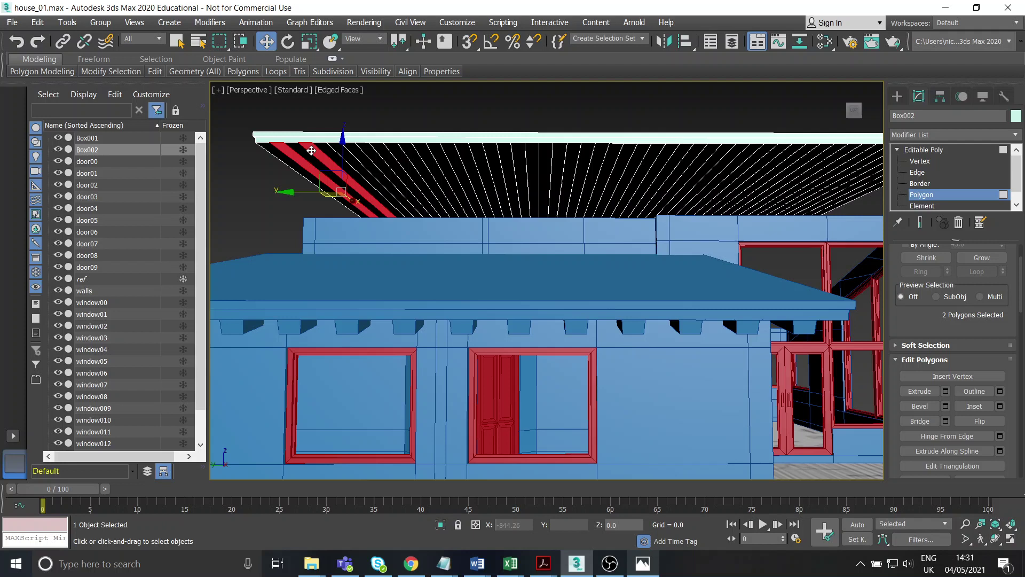
ctrl+click(359, 148)
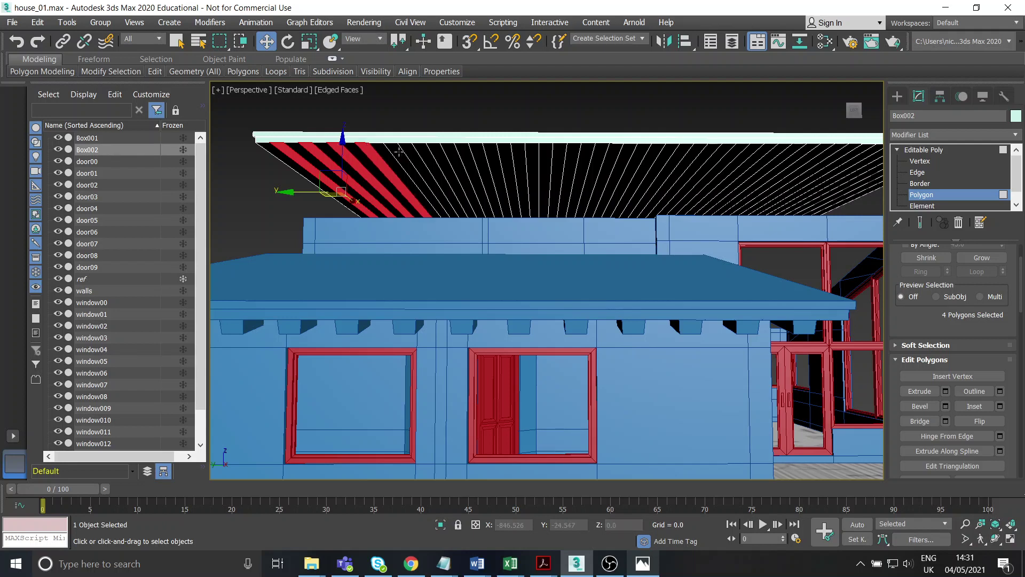
ctrl+click(458, 153)
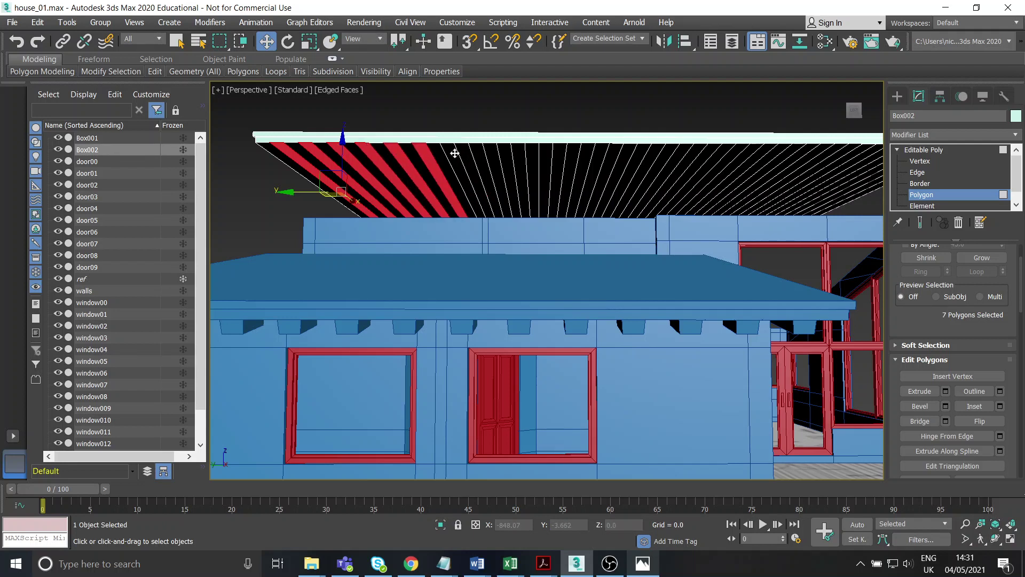
ctrl+click(480, 154)
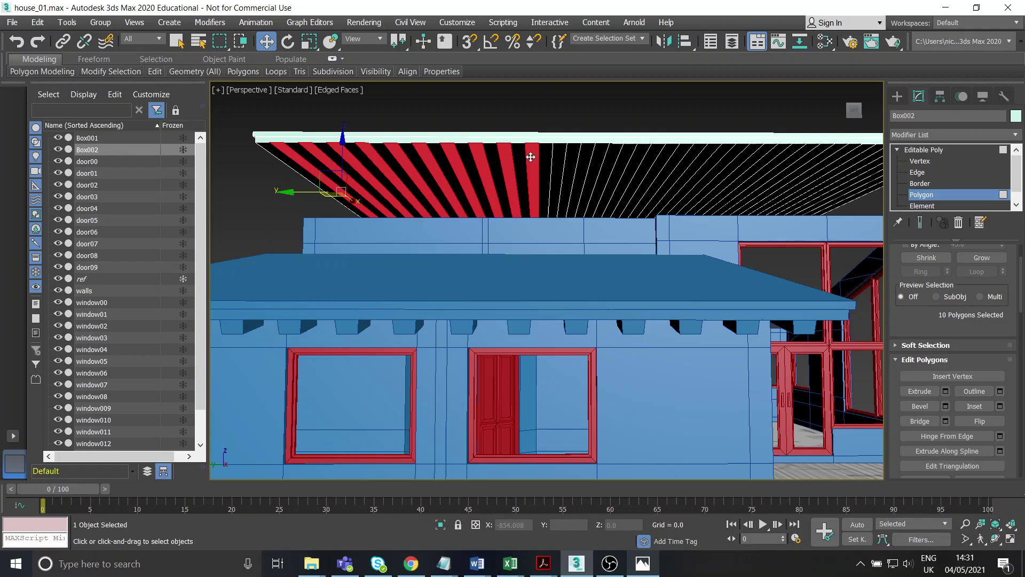
ctrl+click(611, 160)
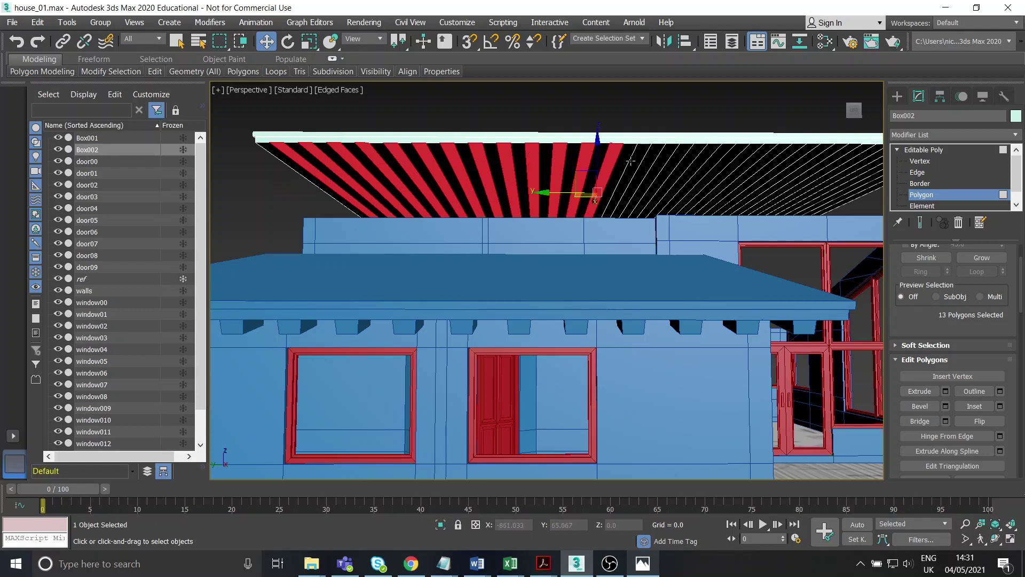
ctrl+click(642, 161)
ctrl+click(695, 162)
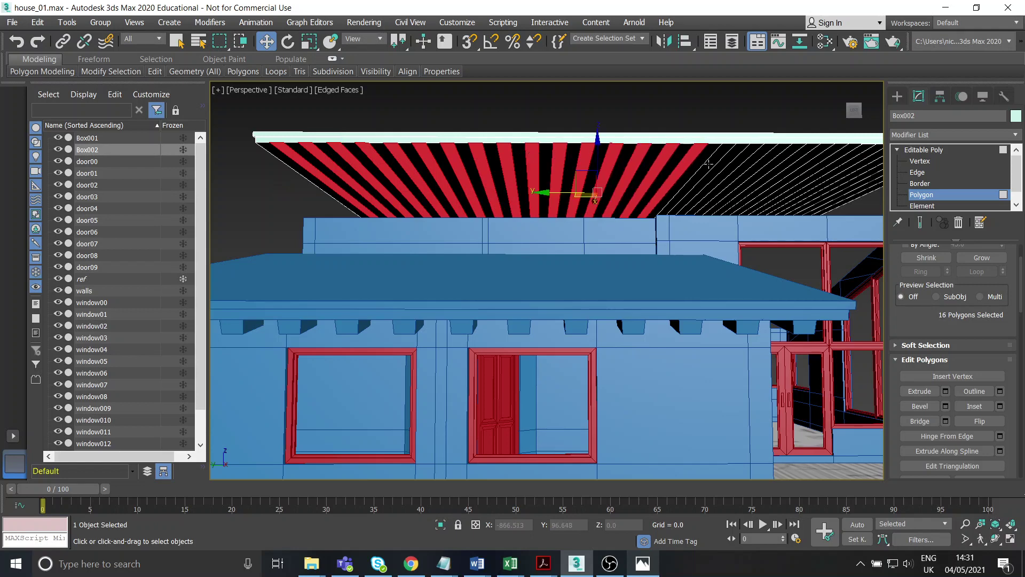
middle_drag(737, 172, 608, 182)
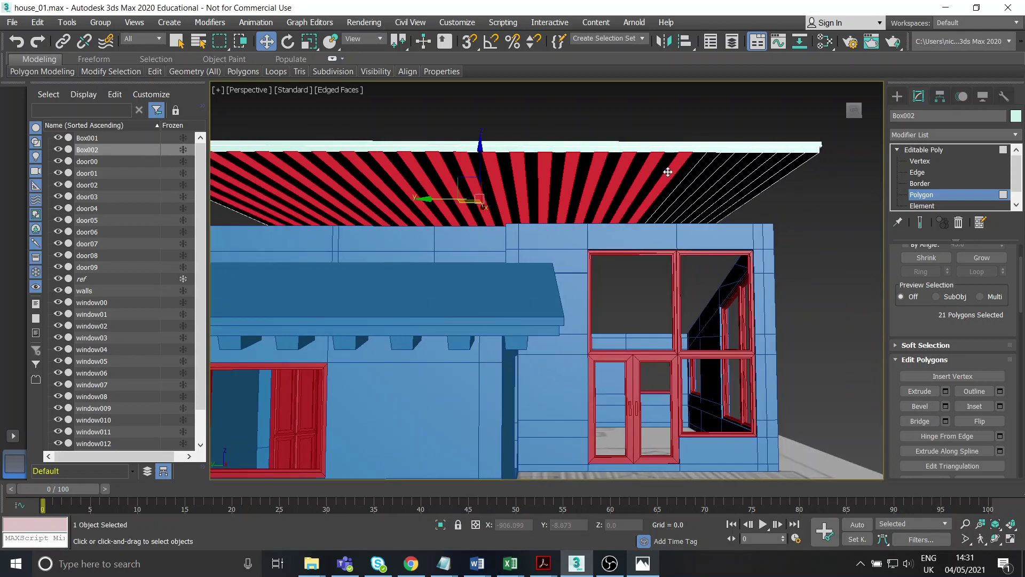
ctrl+click(757, 183)
Inset the selected underside strips of the main roof by a very small amount
alt+middle_drag(689, 199, 728, 202)
scroll(728, 202, up, 4)
middle_drag(876, 283, 841, 329)
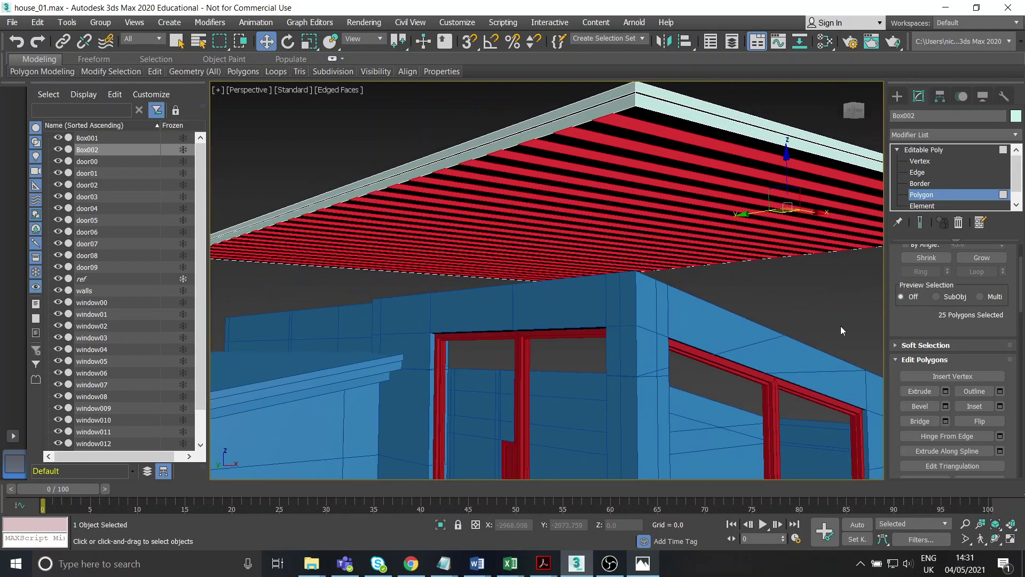
click(981, 409)
alt+middle_drag(661, 257, 651, 285)
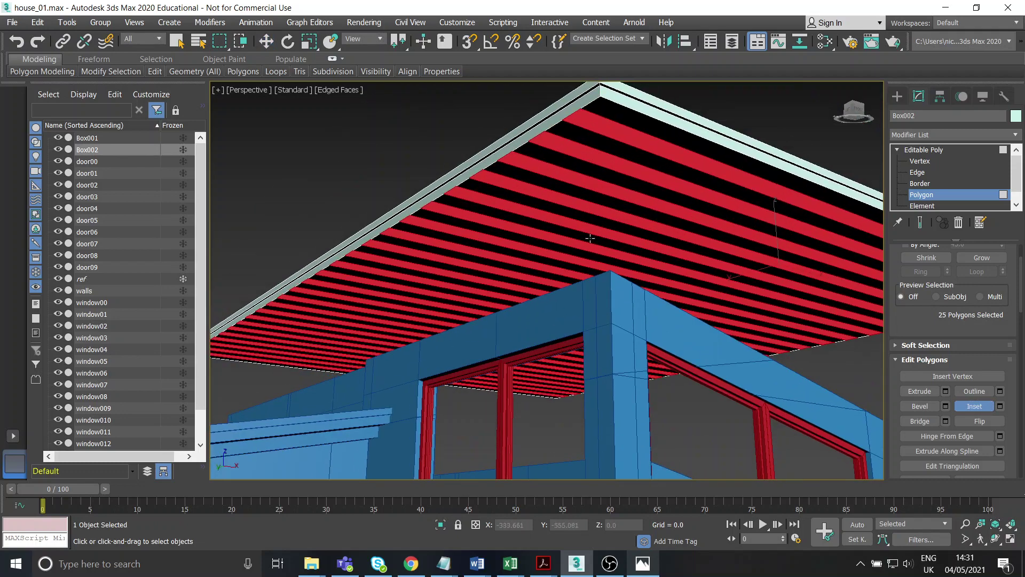
scroll(562, 202, up, 3)
drag(500, 175, 499, 176)
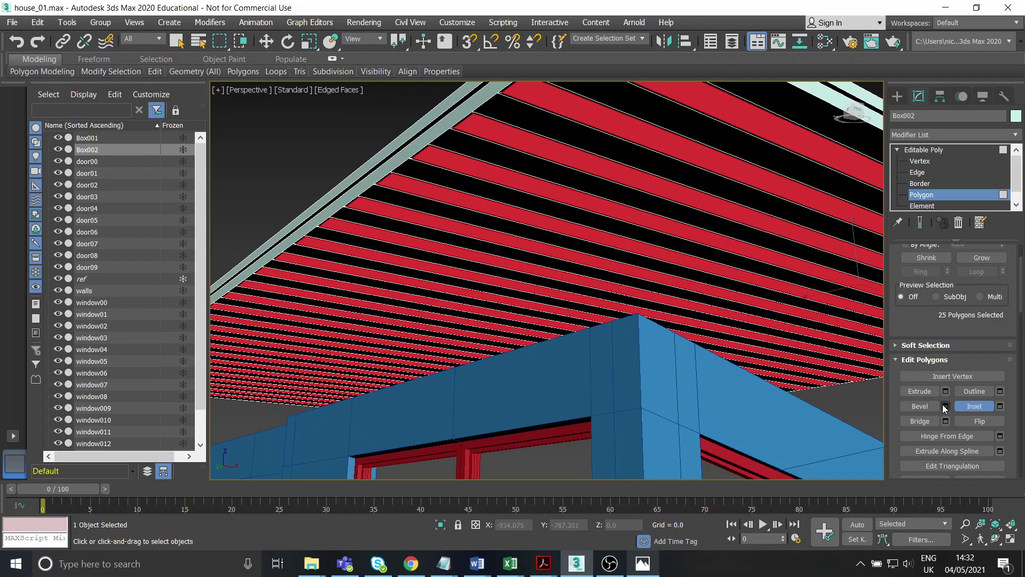
Bevel the selected strips downward into slightly tapered rafters along the main roof's underside
click(929, 405)
alt+middle_drag(534, 240, 583, 319)
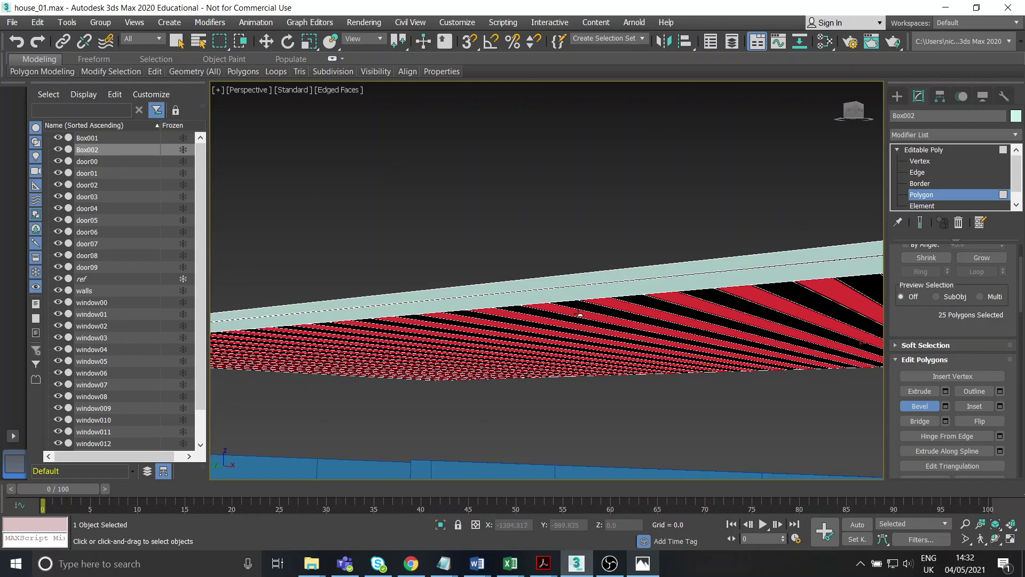
drag(581, 315, 579, 298)
alt+middle_drag(517, 324, 611, 312)
key(ctrl+z)
drag(612, 308, 610, 289)
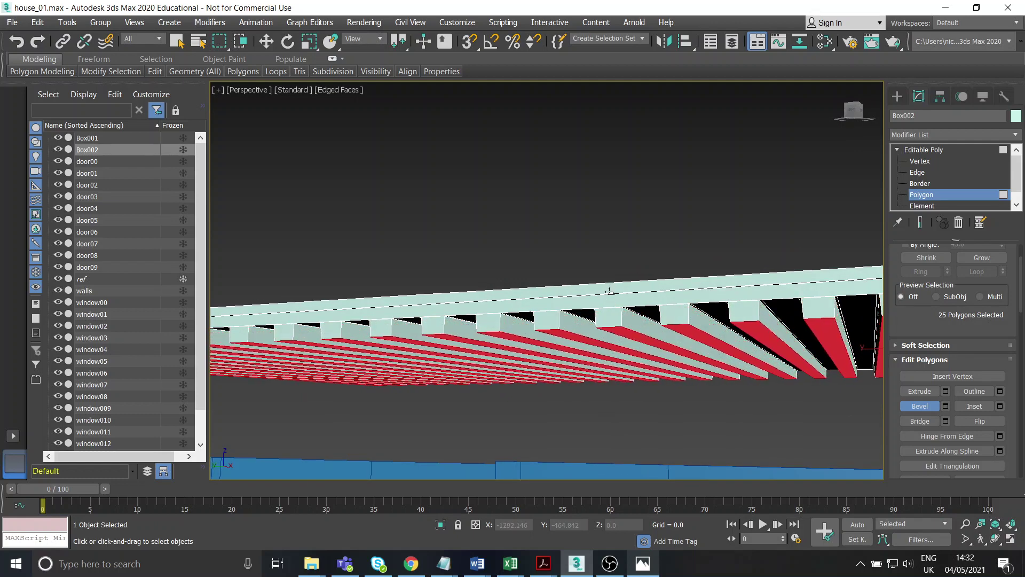
click(610, 292)
alt+middle_drag(618, 320, 598, 323)
scroll(573, 268, down, 6)
key(w)
alt+middle_drag(570, 267, 579, 300)
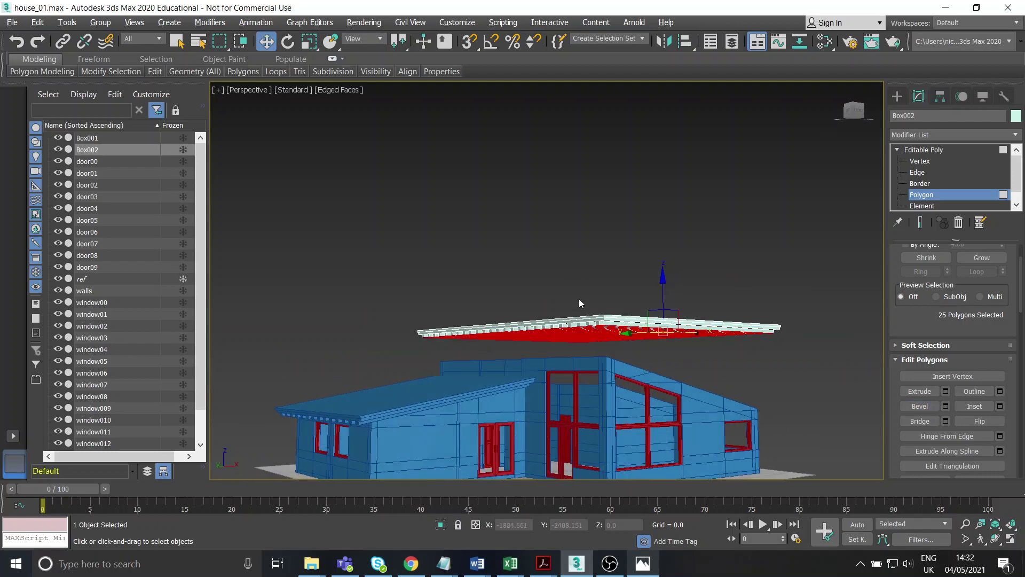
Return the main roof to object level and give it the same blue object color as the walls
click(927, 163)
click(944, 150)
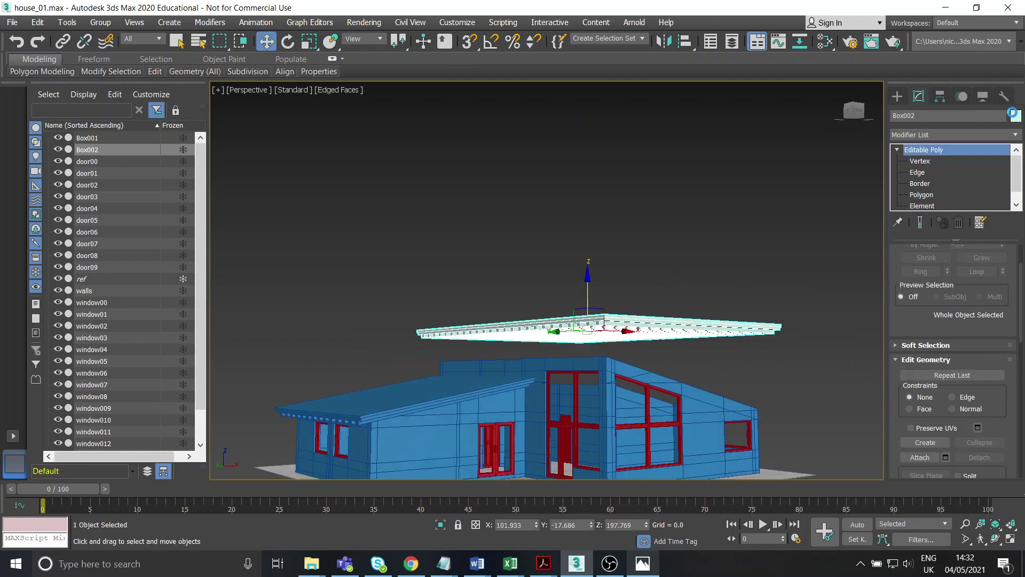
click(1014, 113)
click(745, 263)
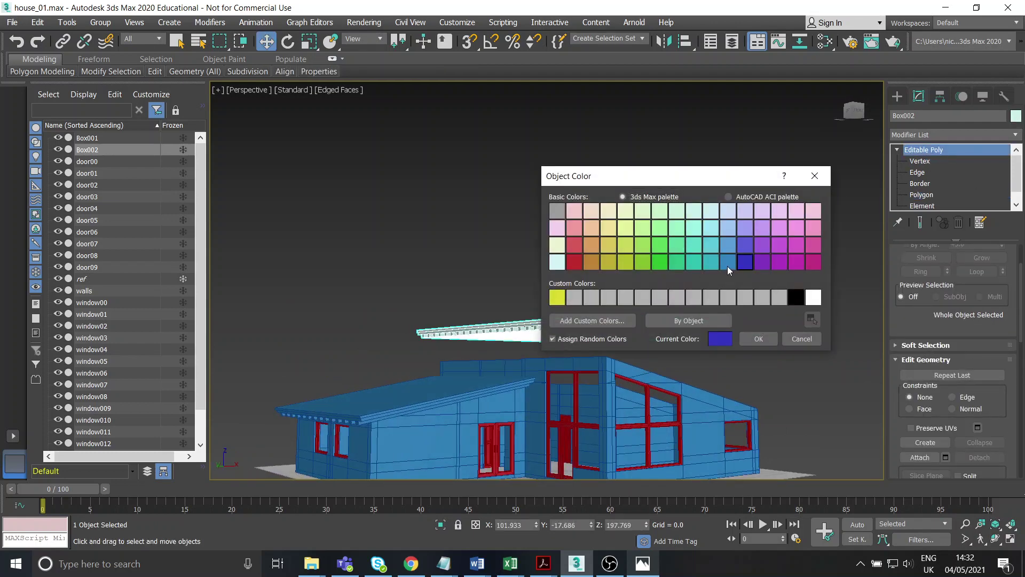
click(728, 263)
click(752, 335)
Lower the main roof vertically in the Front view to just above the sloping house walls
alt+middle_drag(647, 330, 627, 322)
scroll(591, 334, up, 3)
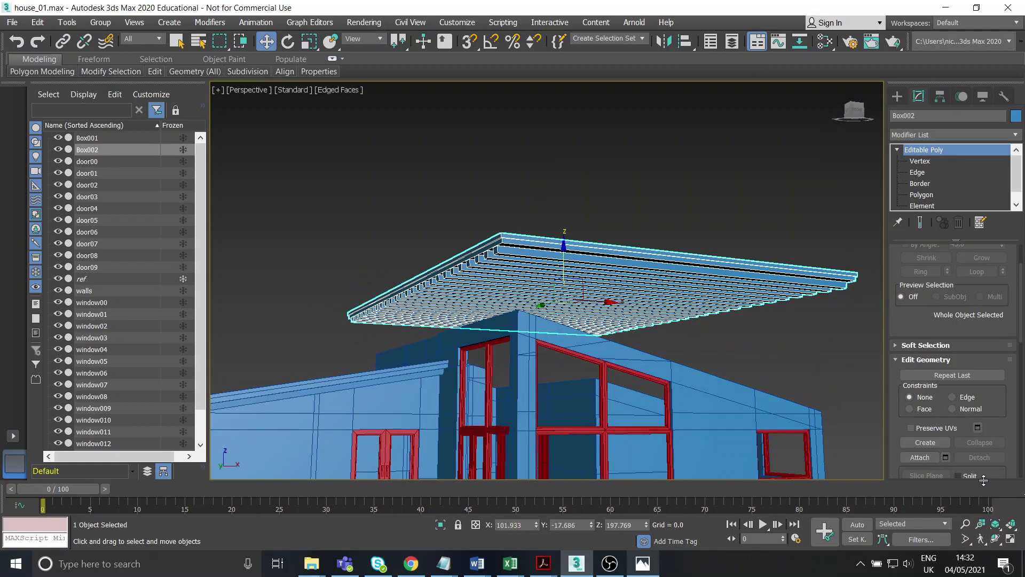
click(1011, 540)
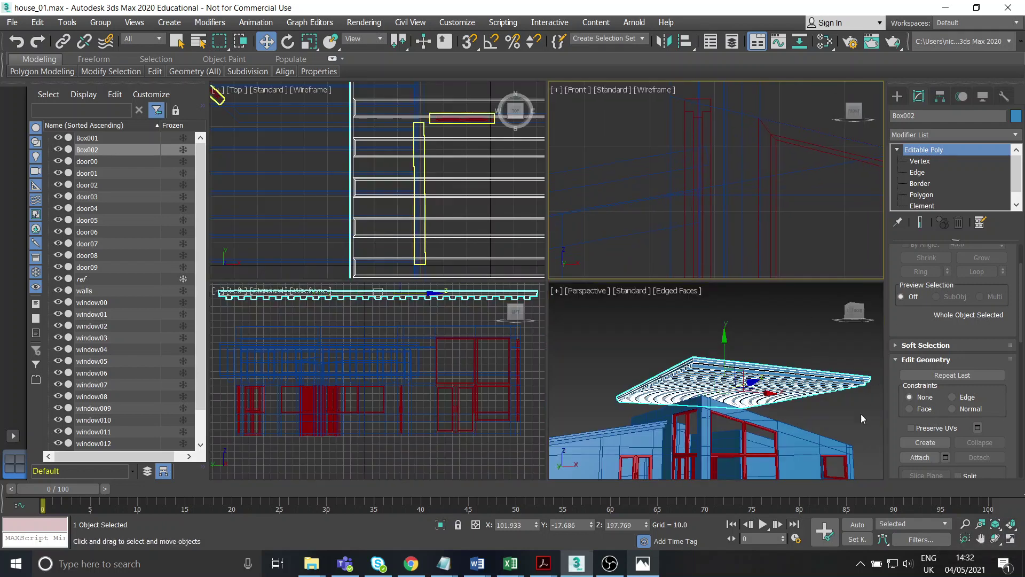
click(1011, 540)
scroll(603, 287, down, 10)
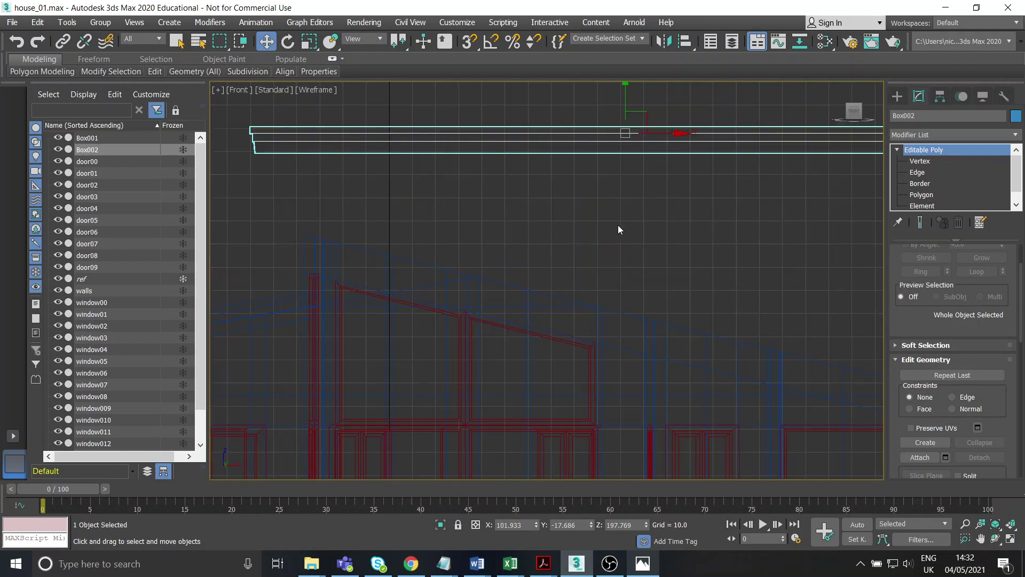
scroll(617, 225, up, 3)
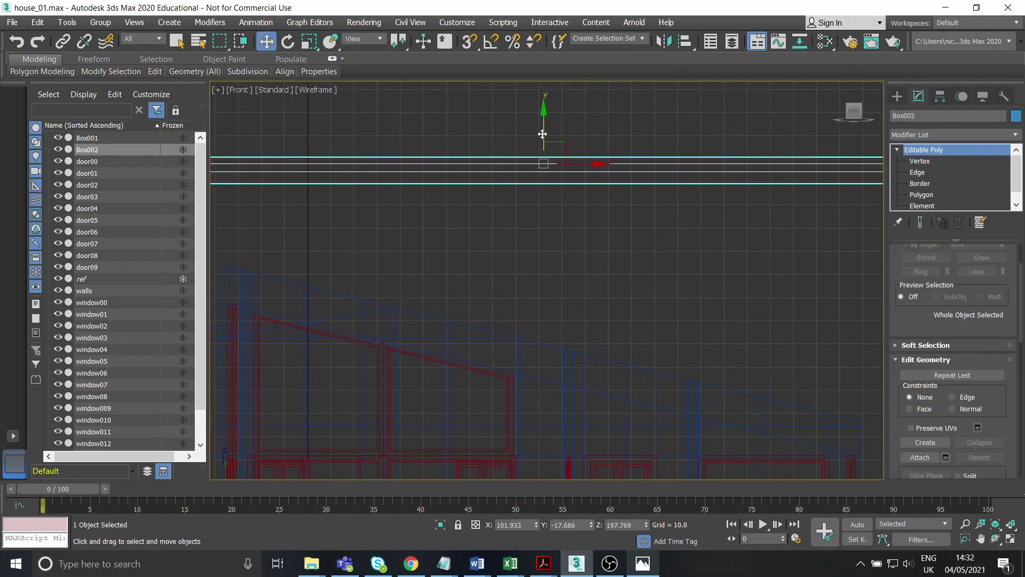
middle_drag(543, 134, 543, 277)
Rotate the main roof in the Front view to the walls' slope and lower it to a height of about 123.3
key(e)
scroll(559, 321, up, 2)
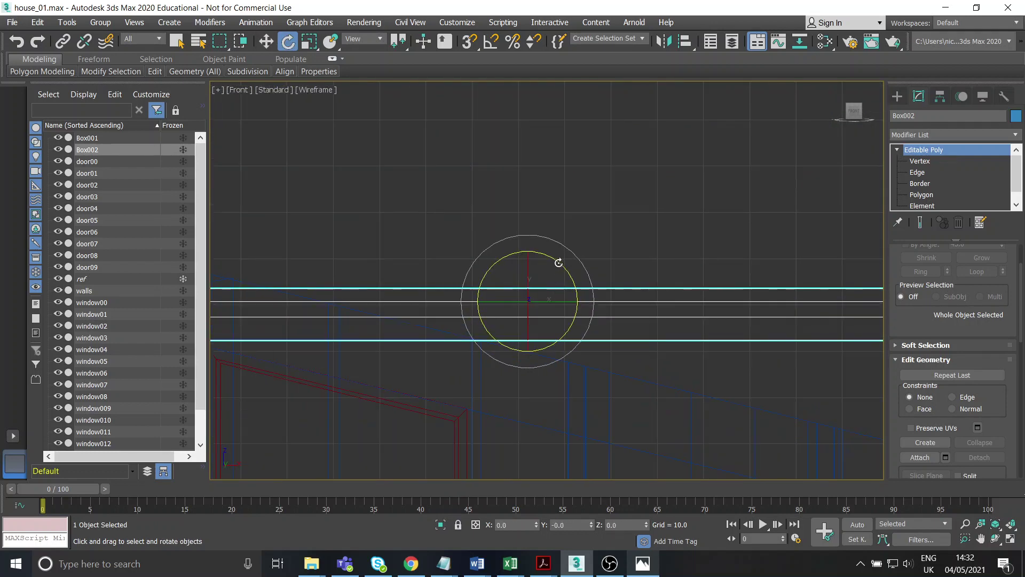
drag(558, 262, 537, 305)
key(w)
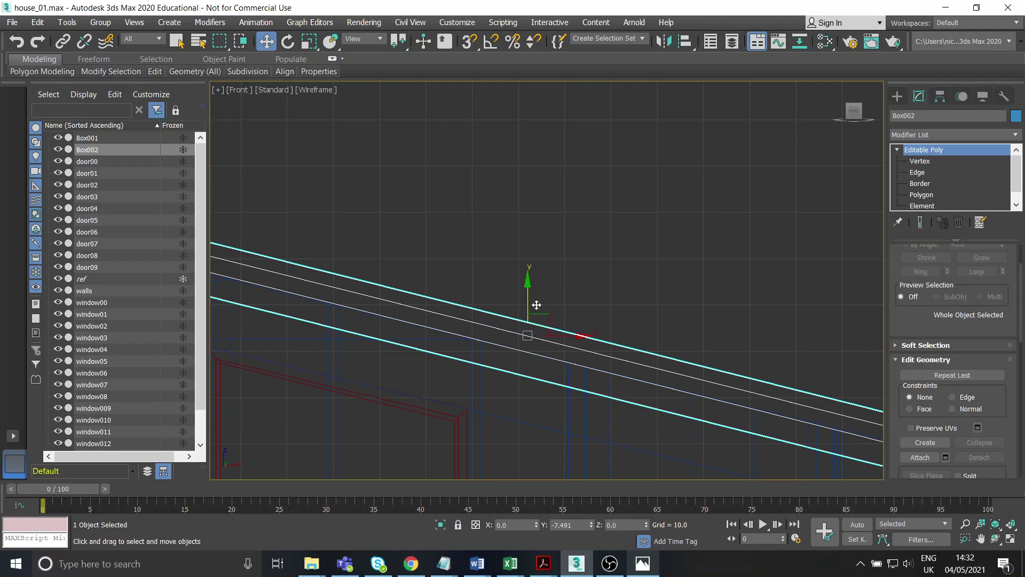
Maximize the Perspective view, deselect the roof and examine how it sits on the house walls
click(1011, 540)
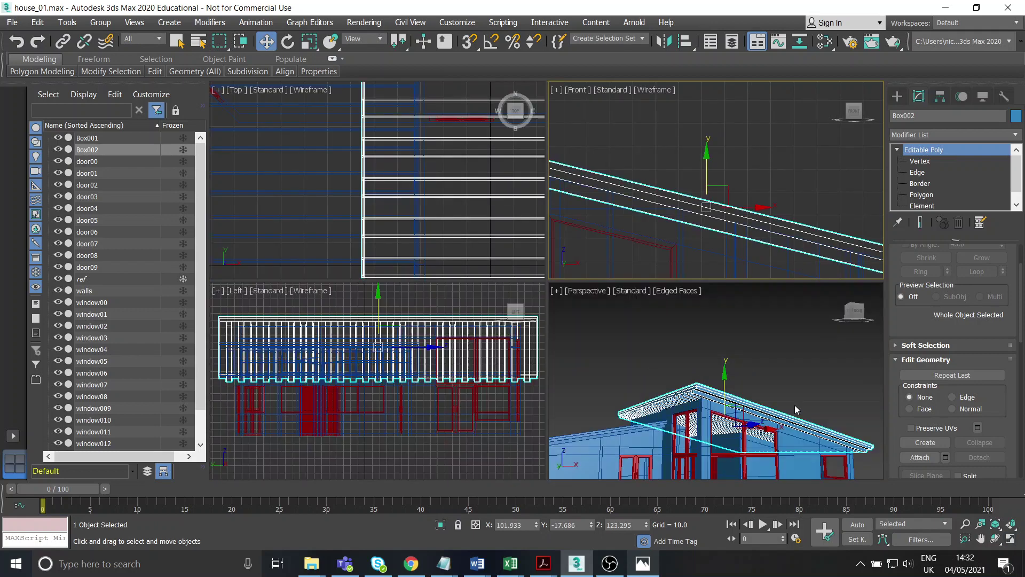
click(1010, 544)
key(z)
alt+middle_drag(598, 299, 619, 355)
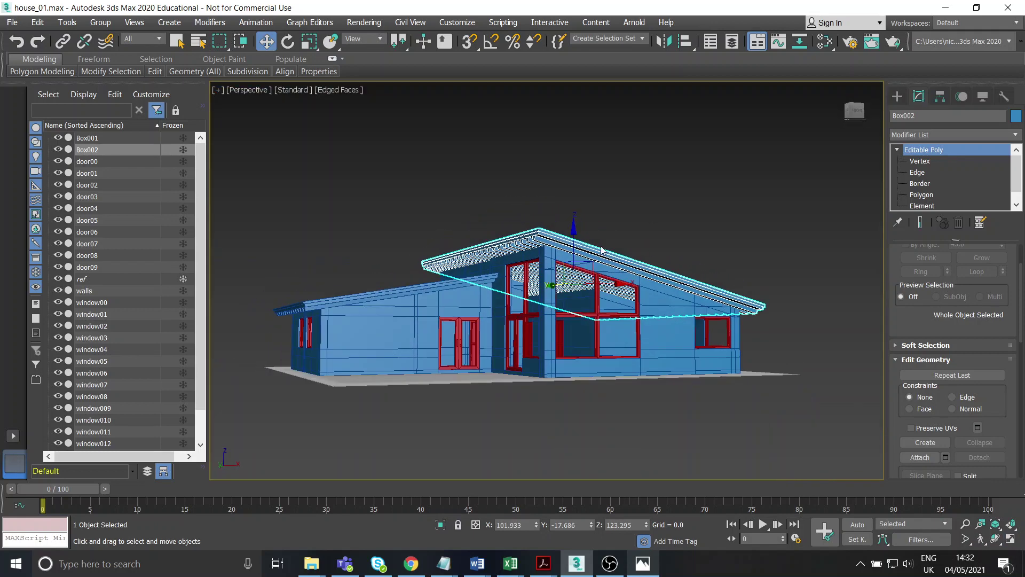
click(603, 209)
alt+middle_drag(558, 256, 571, 301)
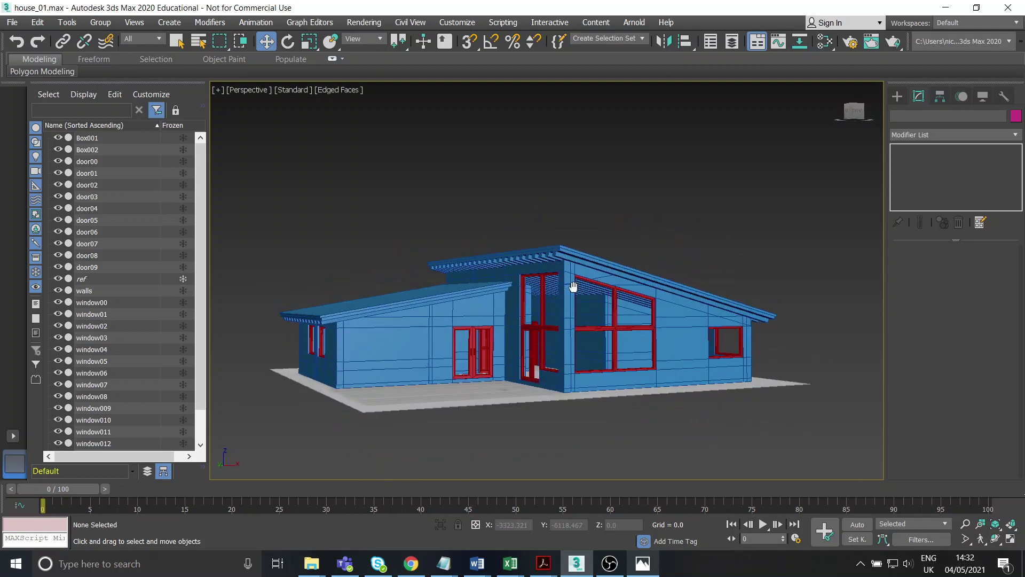
scroll(574, 287, up, 5)
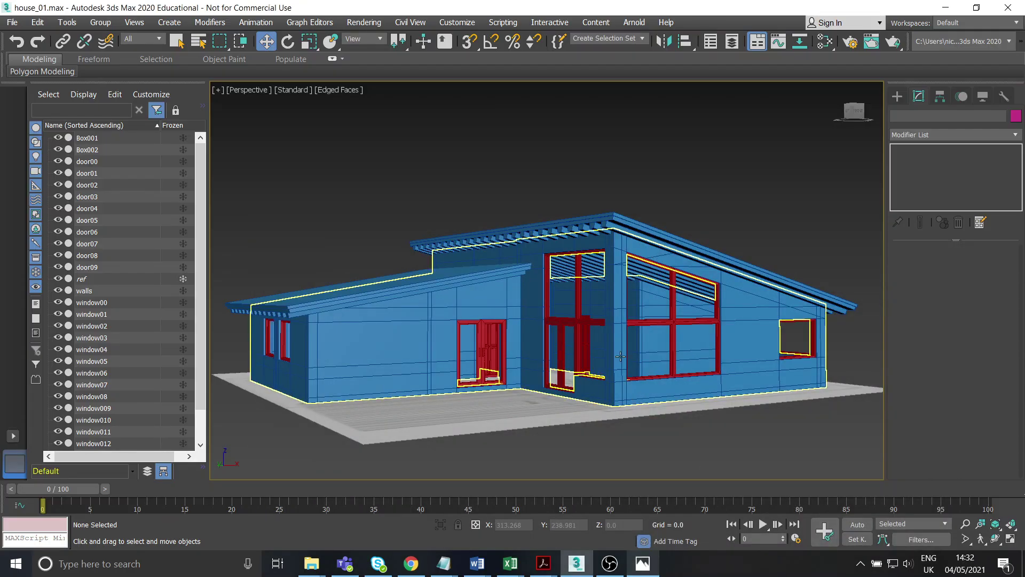
Switch to the house reference photo in Photos and compare its roof and supporting beams with the model
click(644, 564)
click(644, 564)
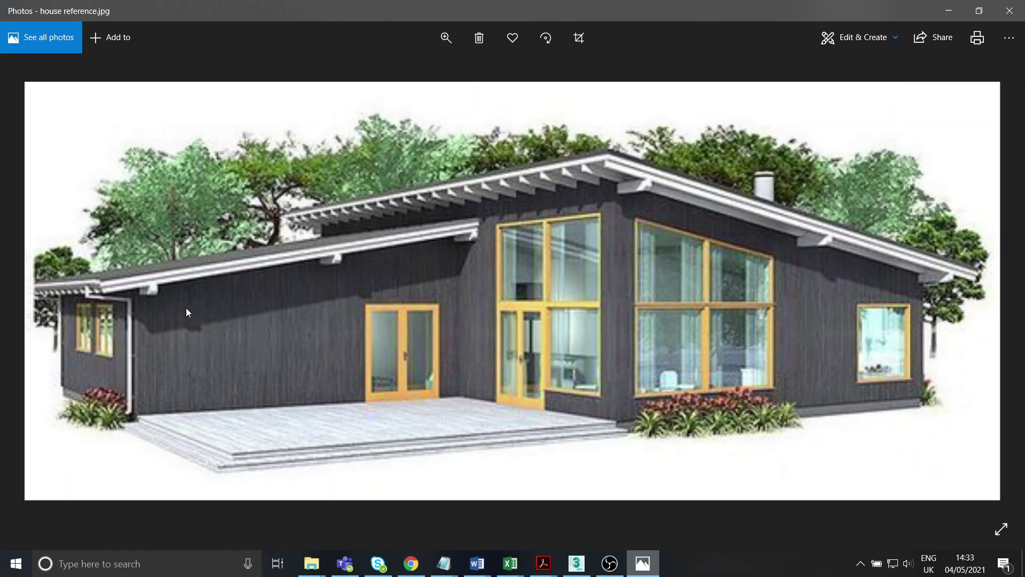
click(640, 571)
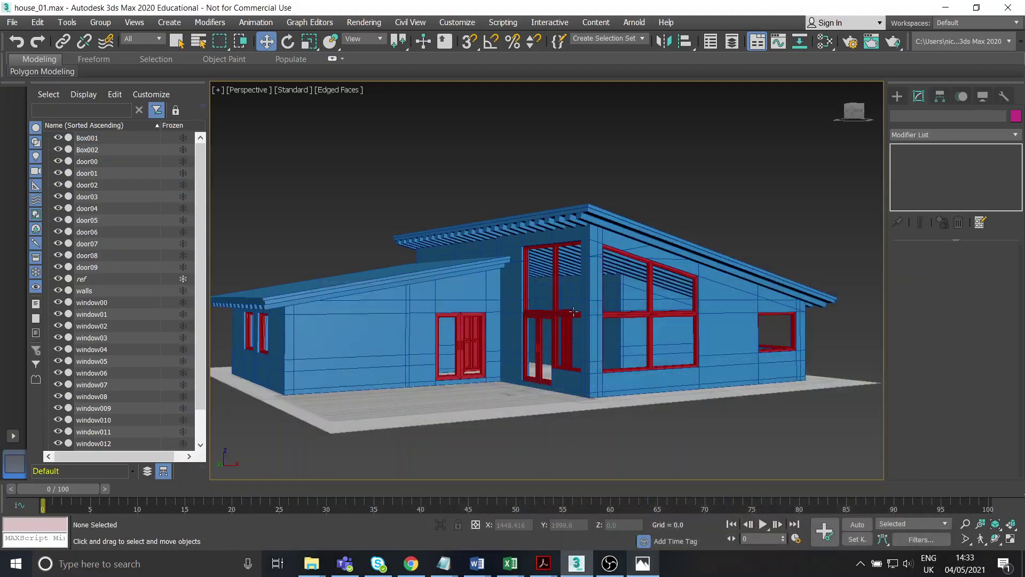
click(648, 570)
click(654, 572)
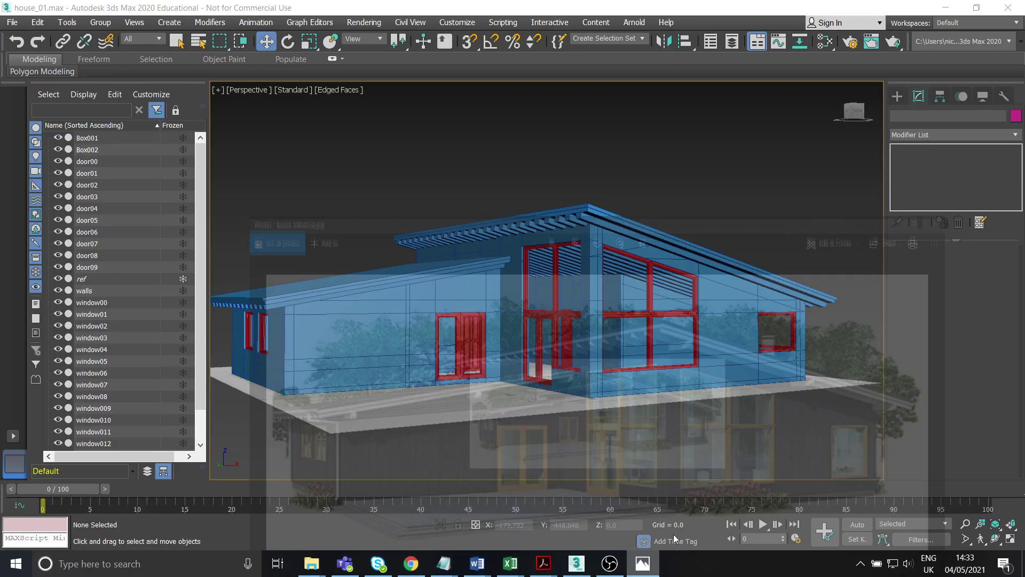
Create a long box beam beside the bedroom wing, about 407 long, 7.5 wide and 14 high
click(899, 97)
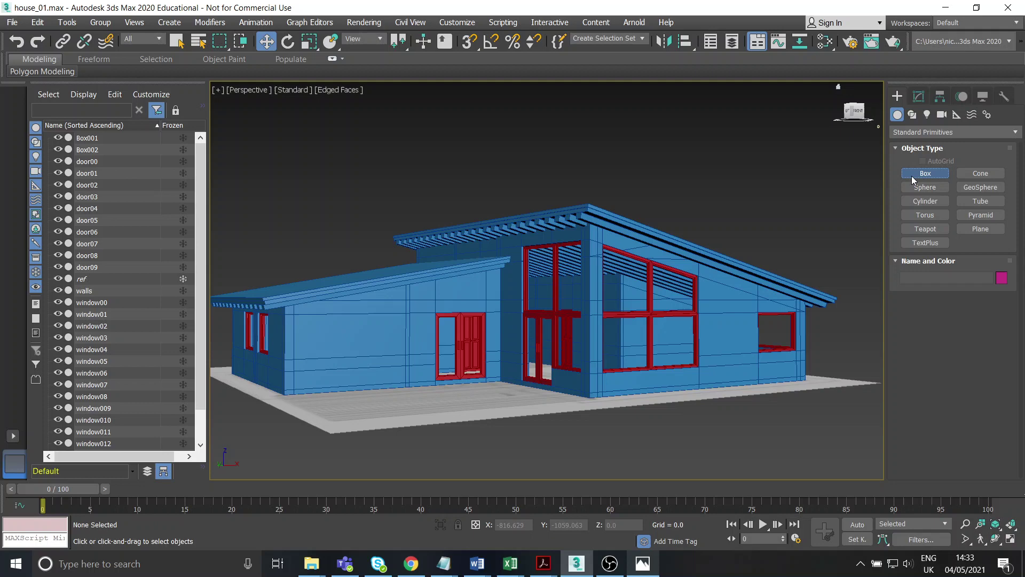
middle_drag(644, 245, 721, 281)
scroll(721, 281, down, 3)
middle_drag(561, 368, 607, 328)
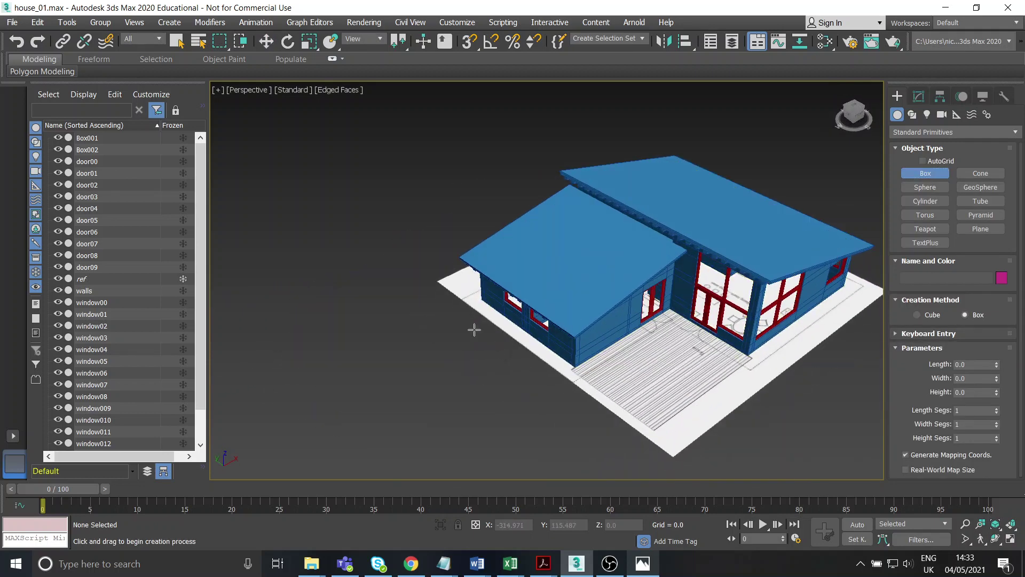
drag(464, 324, 649, 466)
click(649, 463)
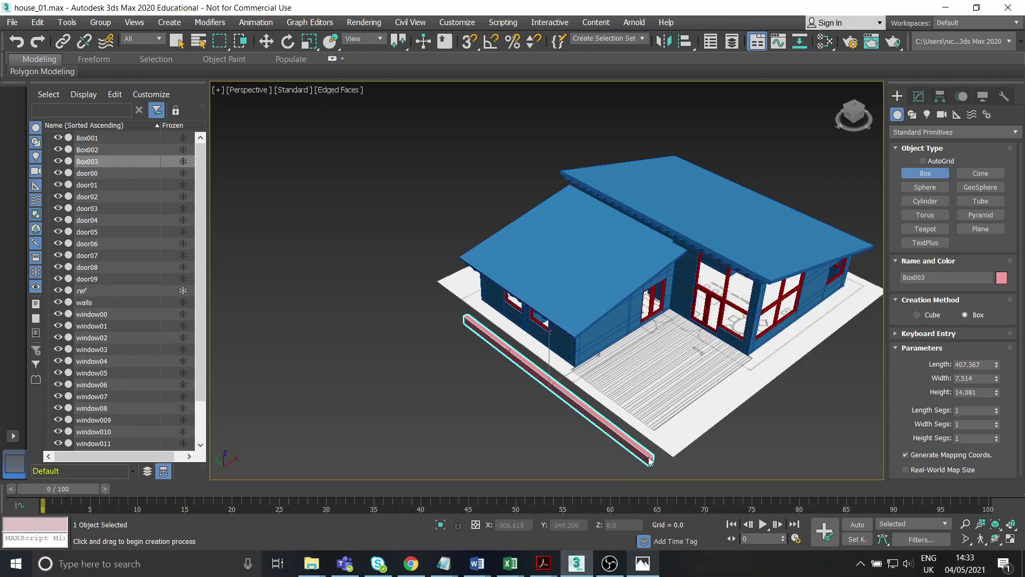
Raise the beam to a height of about 82.4 and slide it back to Y about 113.7 under the bedroom wing roof
key(w)
alt+middle_drag(615, 422, 599, 385)
drag(585, 367, 629, 274)
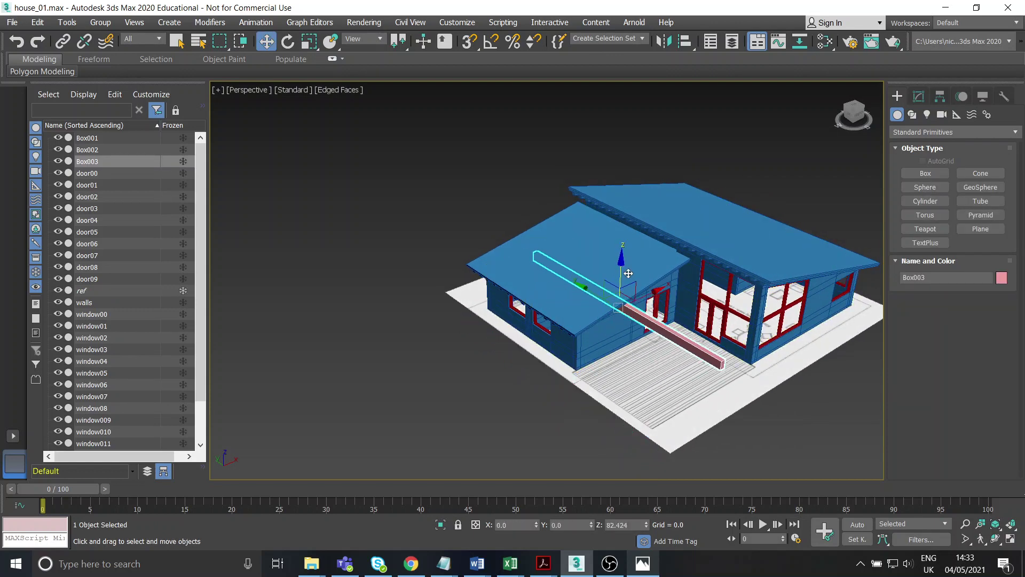
scroll(629, 274, up, 5)
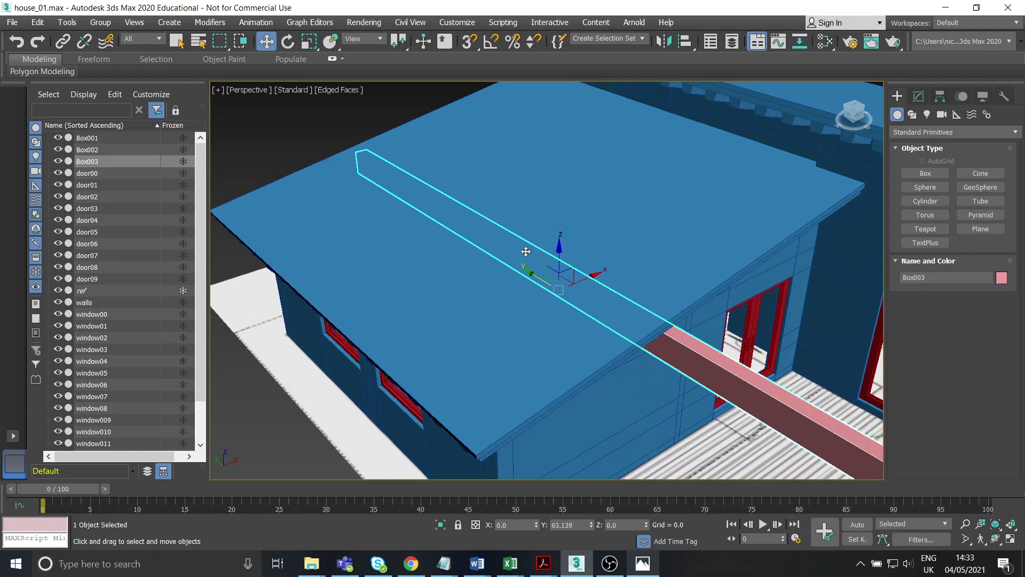
drag(526, 252, 400, 191)
alt+middle_drag(652, 327, 604, 298)
Check the supporting beams in the house reference photo, and convert the box beam to an editable poly
click(653, 572)
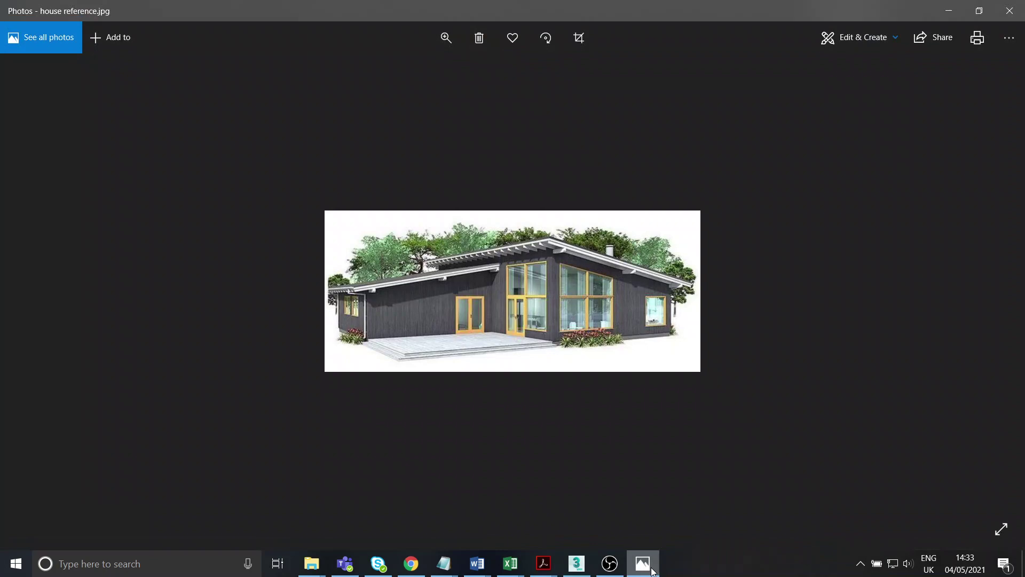
ctrl+scroll(446, 292, up, 5)
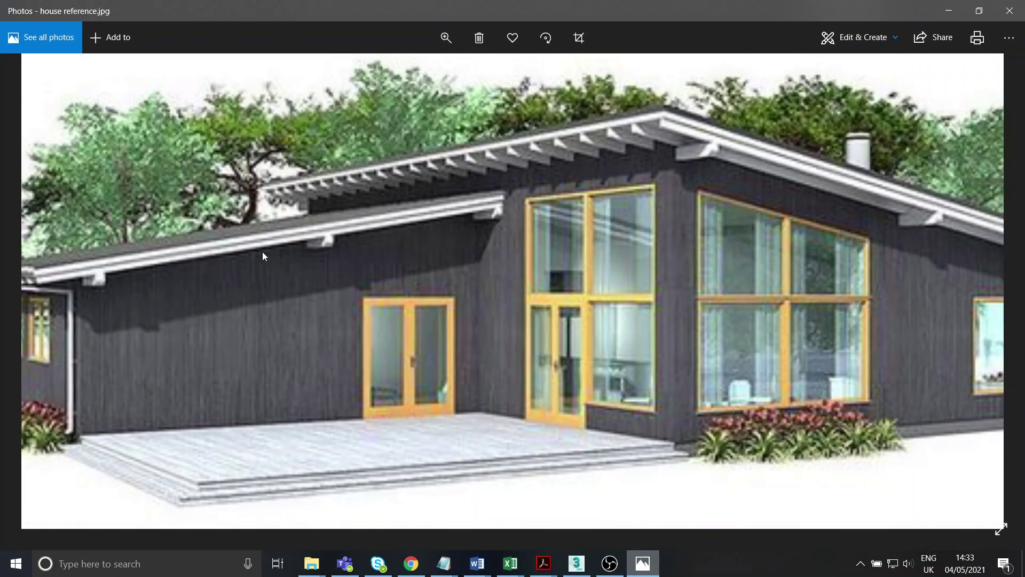
click(652, 563)
right_click(605, 255)
mouse_move(656, 406)
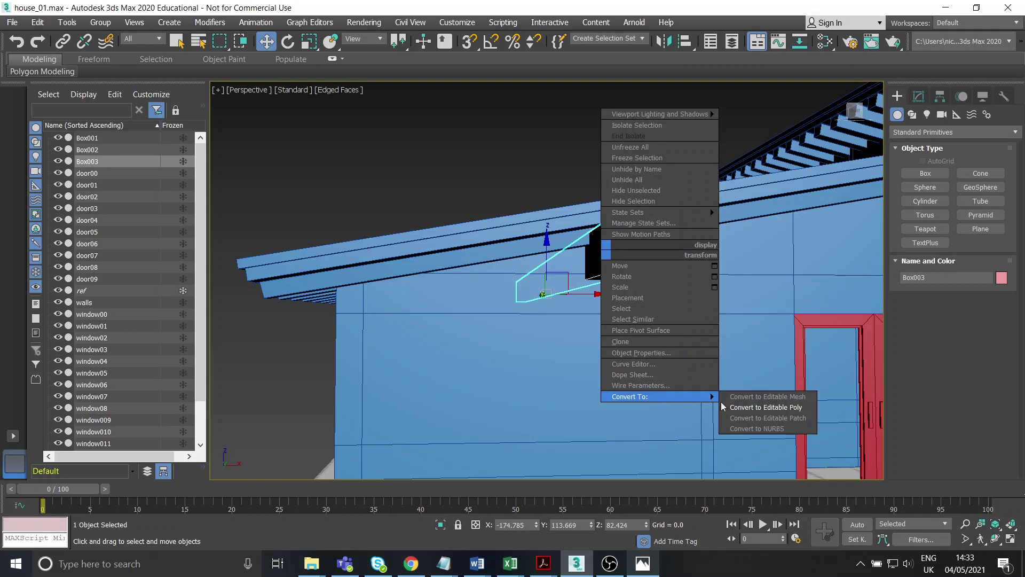
click(748, 407)
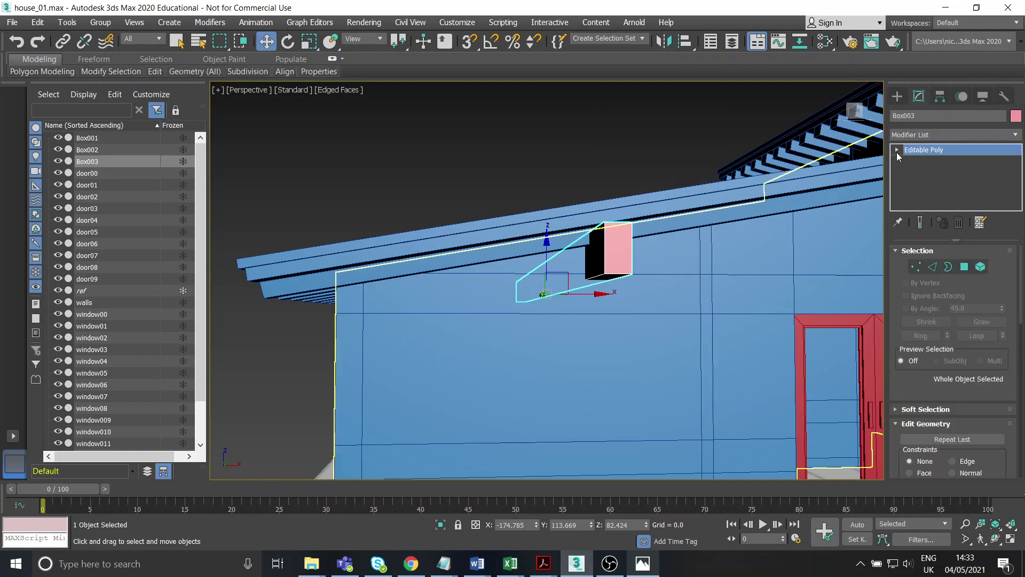
Slim the beam by raising its bottom face to a height of about 85.8 and moving one side face inward to X about -176.8
click(898, 151)
click(928, 196)
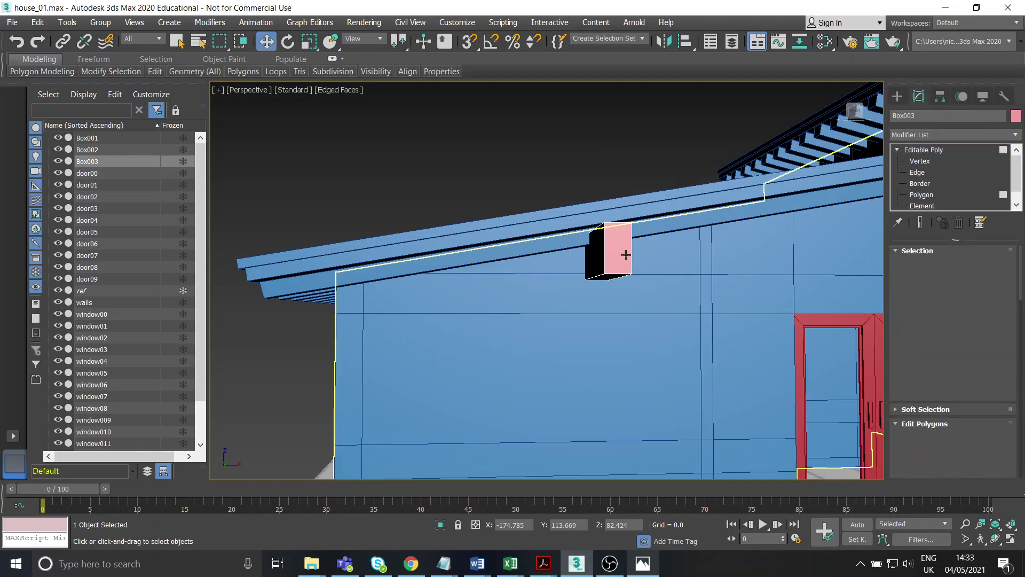
alt+middle_drag(625, 254, 619, 255)
alt+middle_drag(643, 346, 654, 342)
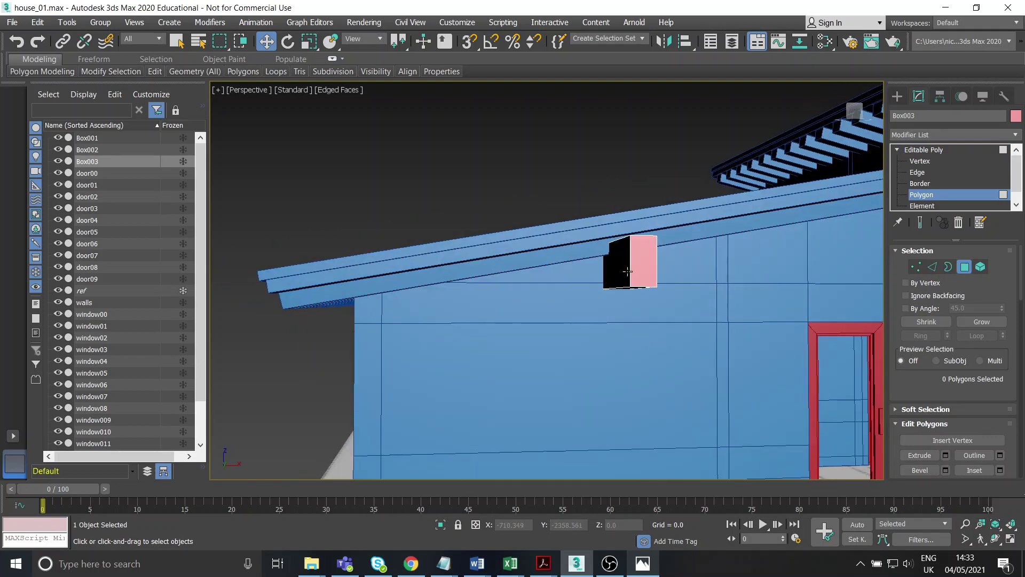
click(642, 563)
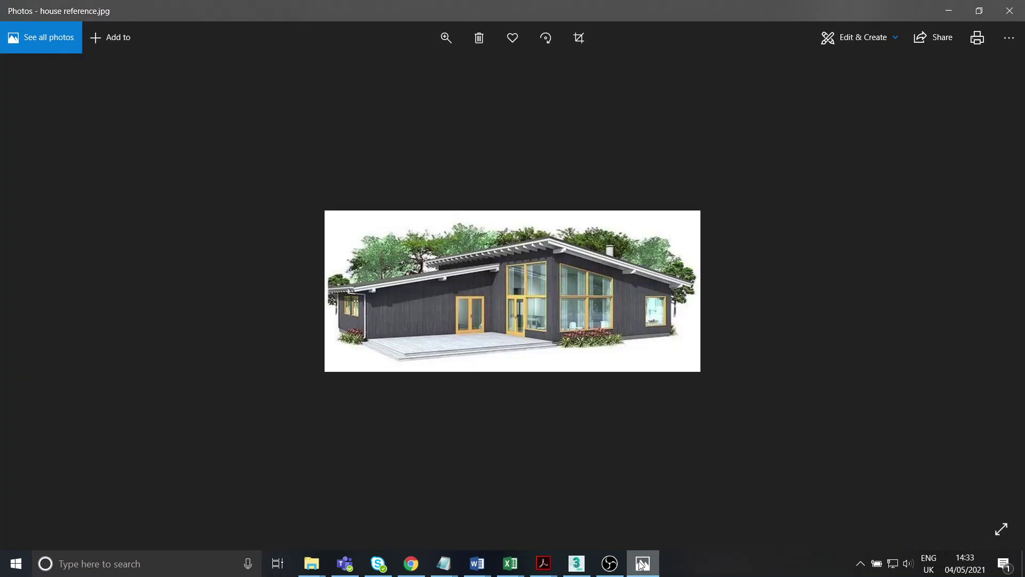
click(643, 563)
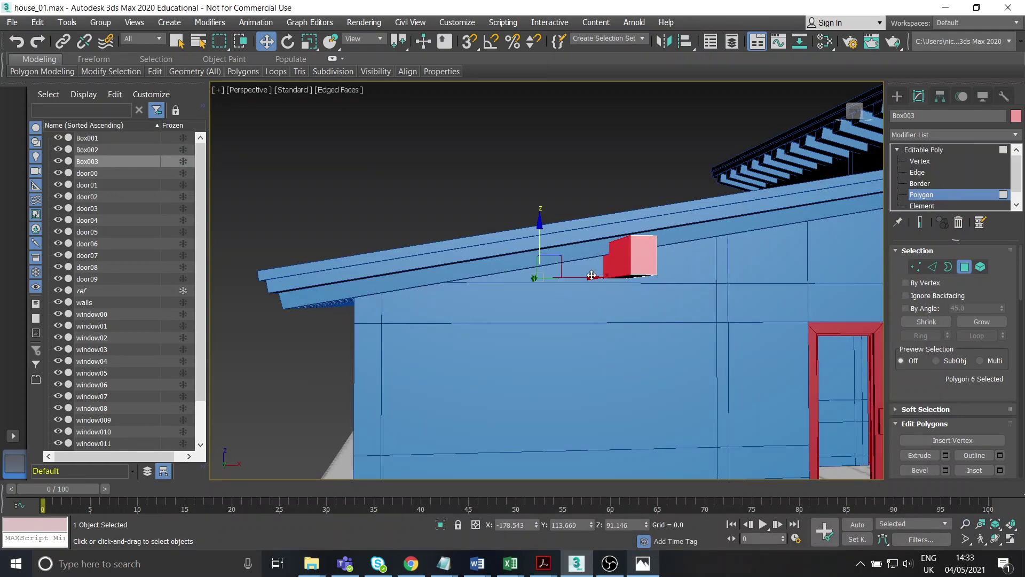
alt+middle_drag(592, 277, 617, 272)
Chamfer the lower edge of the beam's front end into a slanted cut
right_click(577, 261)
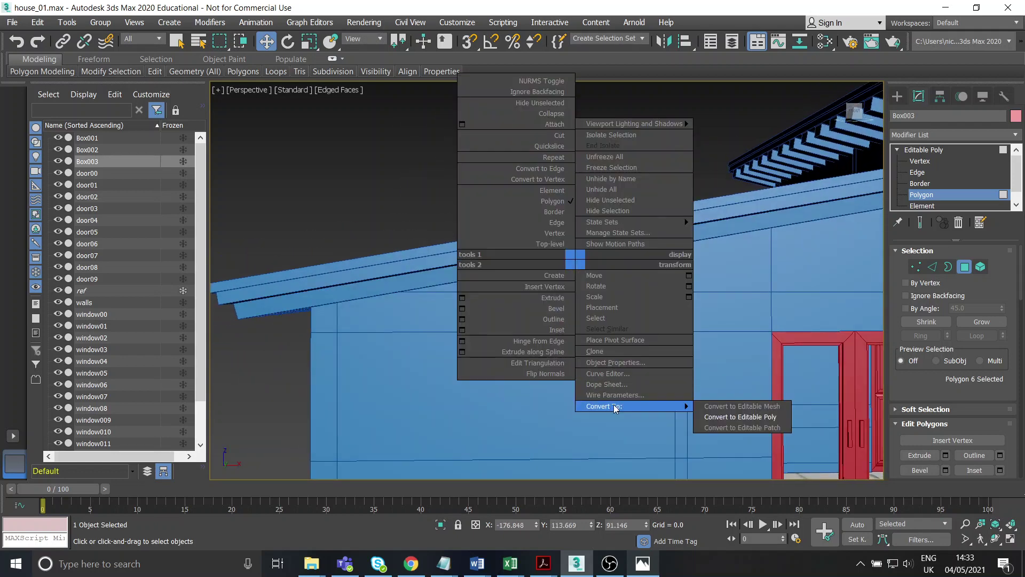
click(910, 167)
click(918, 174)
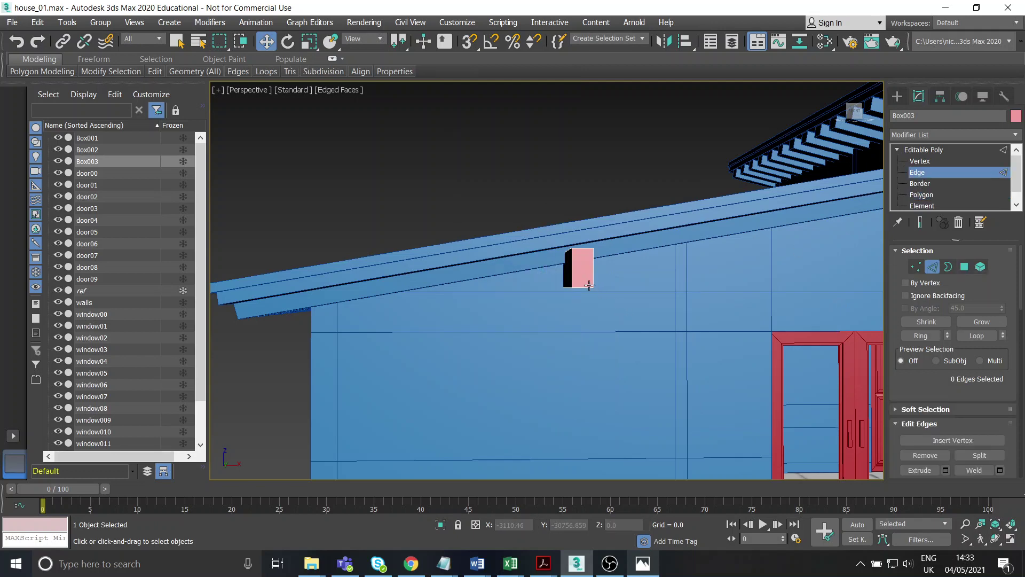
mouse_move(580, 293)
alt+middle_down()
mouse_move(599, 288)
mouse_move(588, 280)
alt+middle_up()
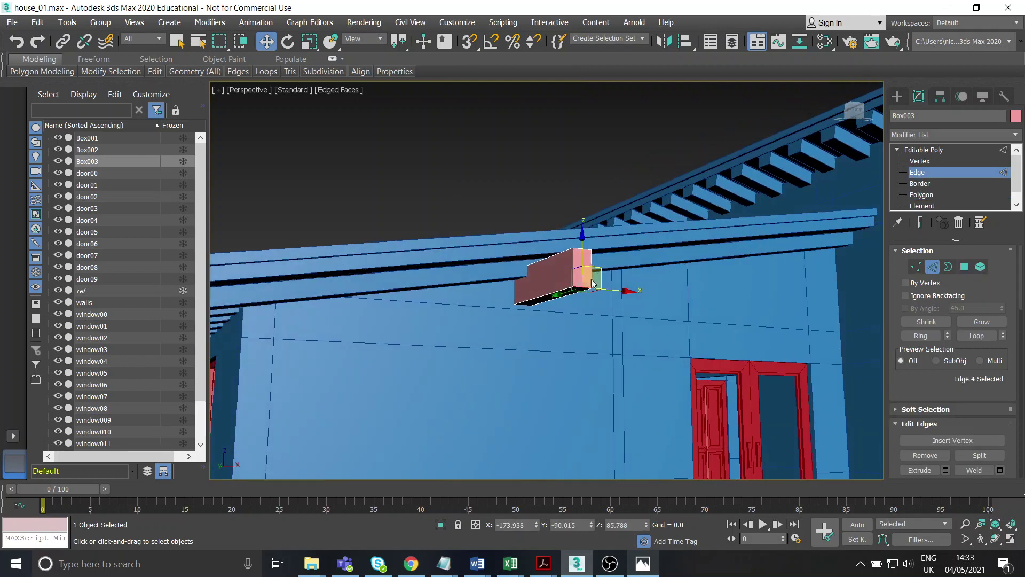
scroll(588, 280, up, 4)
scroll(932, 461, down, 2)
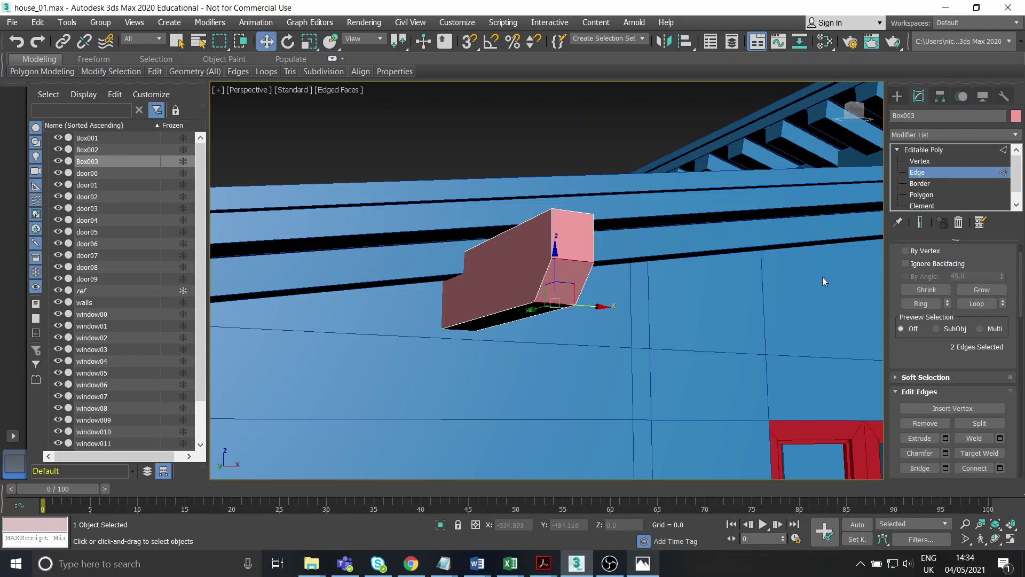
Slide the whole beam back to Y about 134.9, raise it to a height of about 85.3, and compare it with the reference photo
click(924, 150)
scroll(294, 411, up, 3)
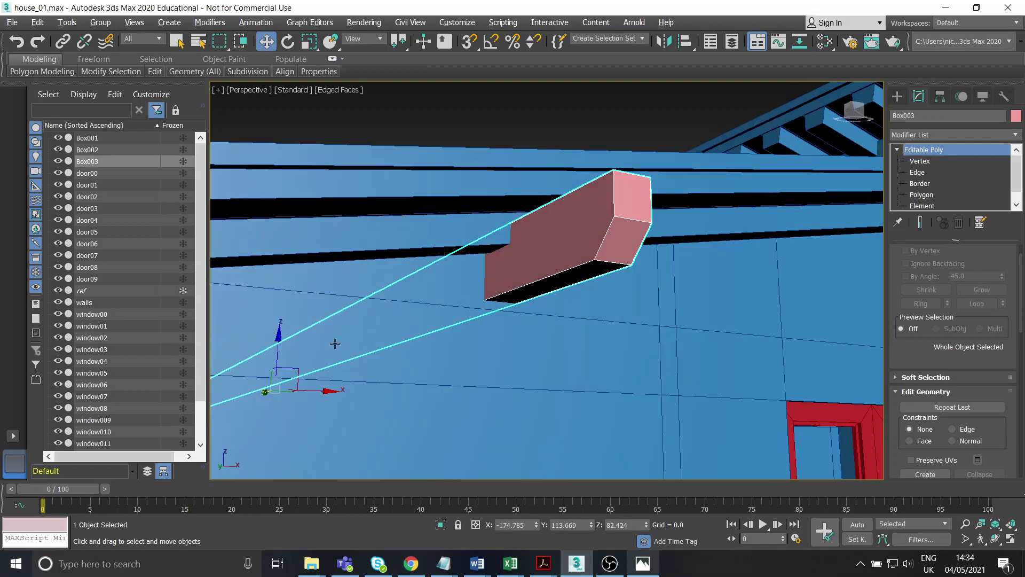
drag(259, 396, 241, 398)
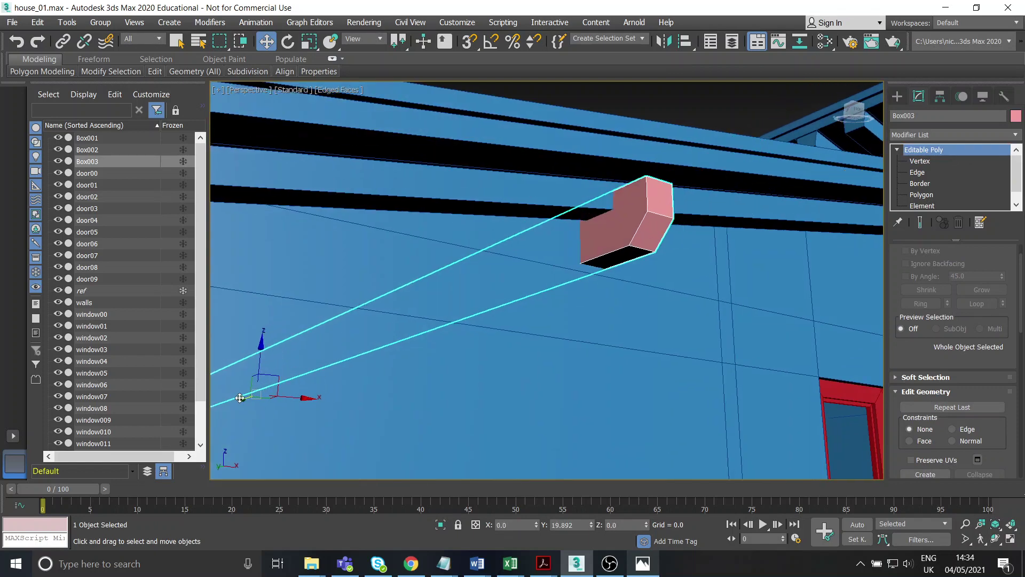
drag(260, 364, 266, 355)
click(643, 564)
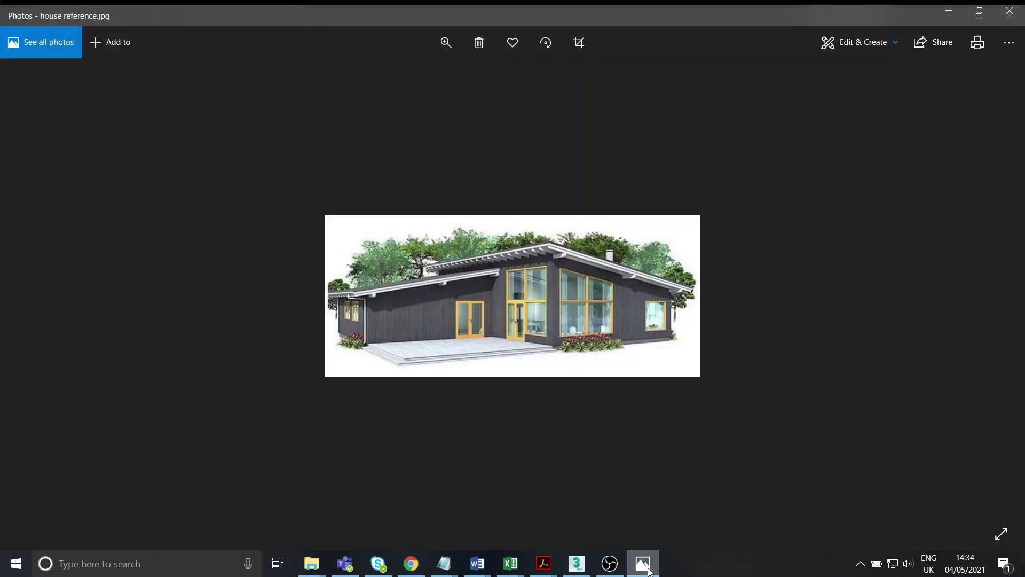
click(647, 564)
click(649, 574)
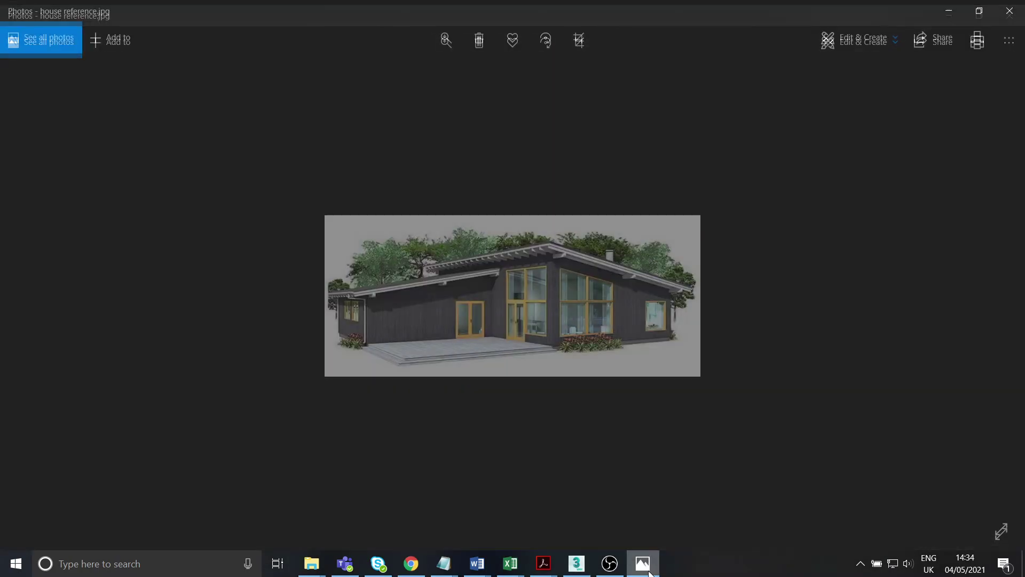
click(646, 569)
Shorten the beam by moving its four rear-end vertices until it only slightly overhangs the bedroom wing's back wall
alt+middle_drag(568, 283, 564, 259)
scroll(564, 259, down, 10)
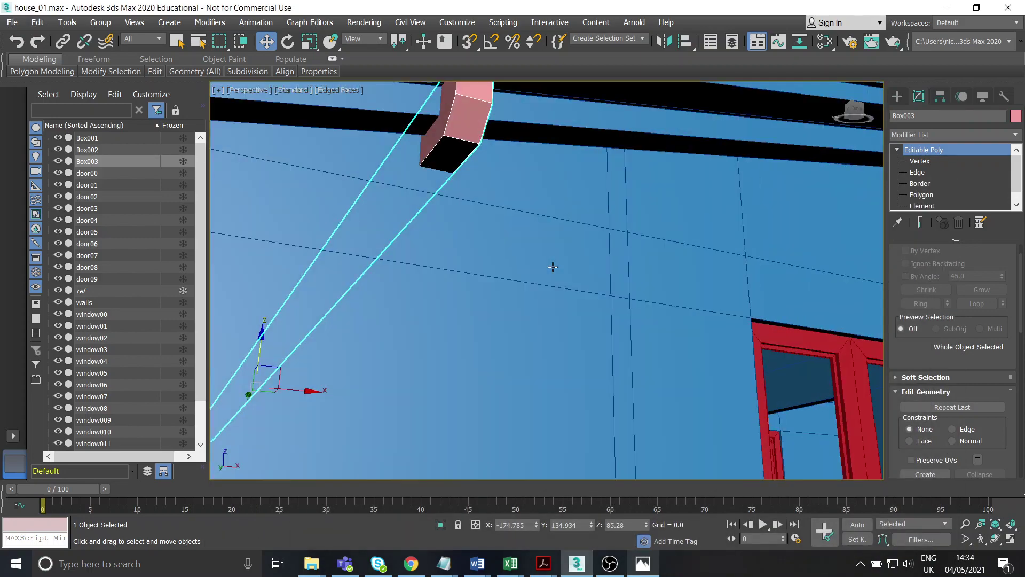
alt+middle_drag(523, 312, 607, 333)
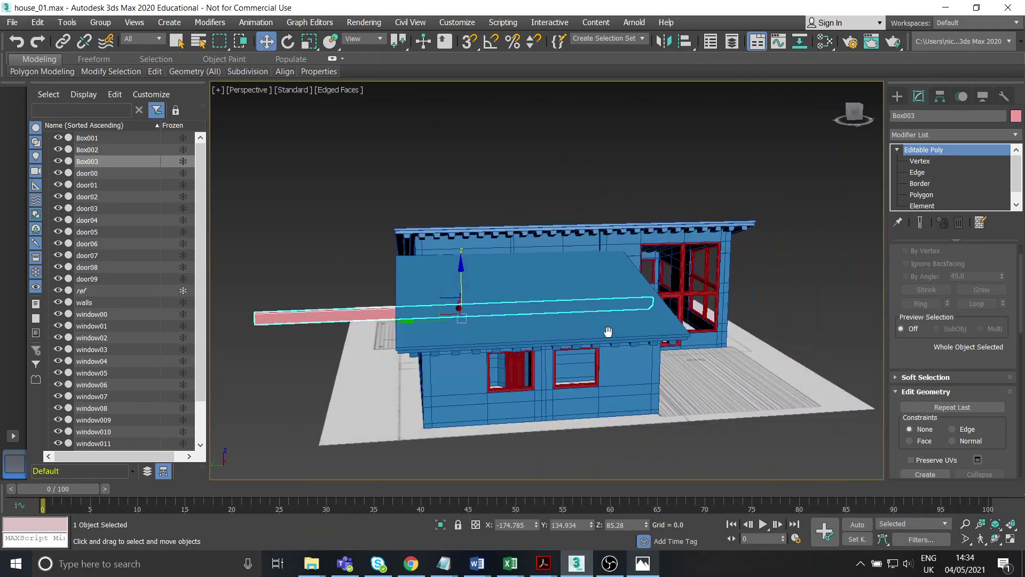
key(1)
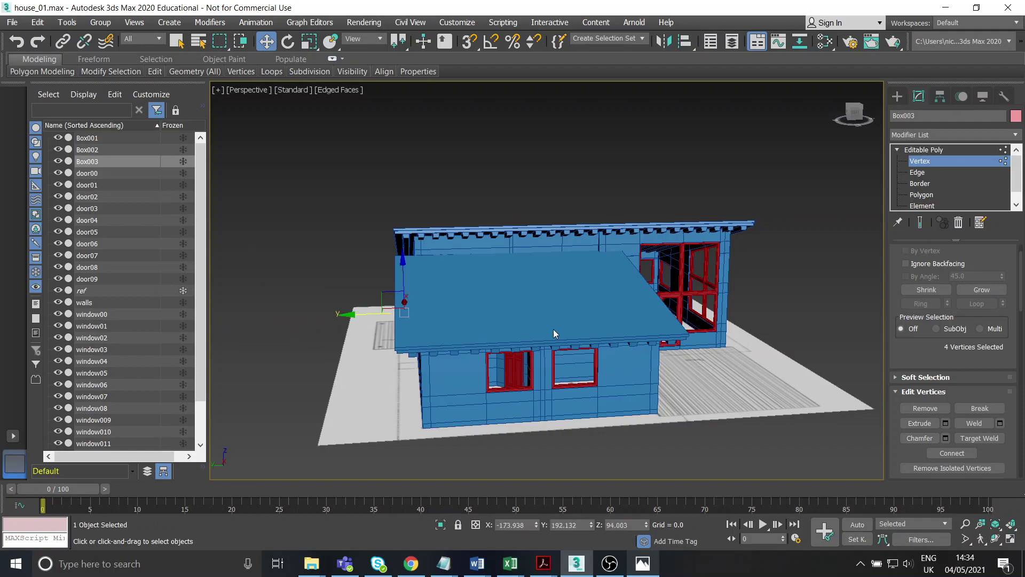
alt+middle_drag(553, 329, 479, 312)
scroll(453, 310, up, 5)
scroll(365, 309, up, 5)
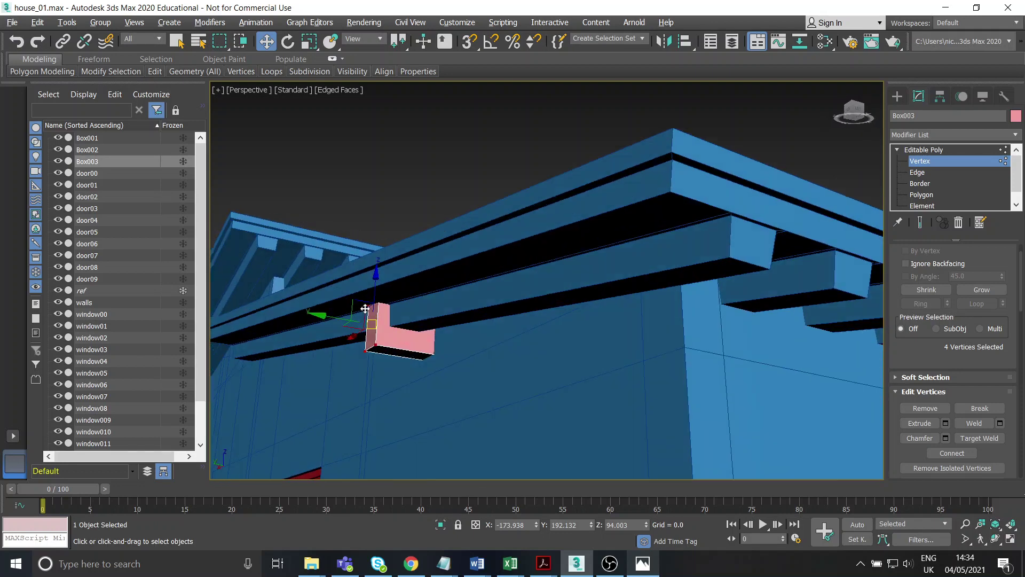
alt+middle_drag(365, 308, 340, 319)
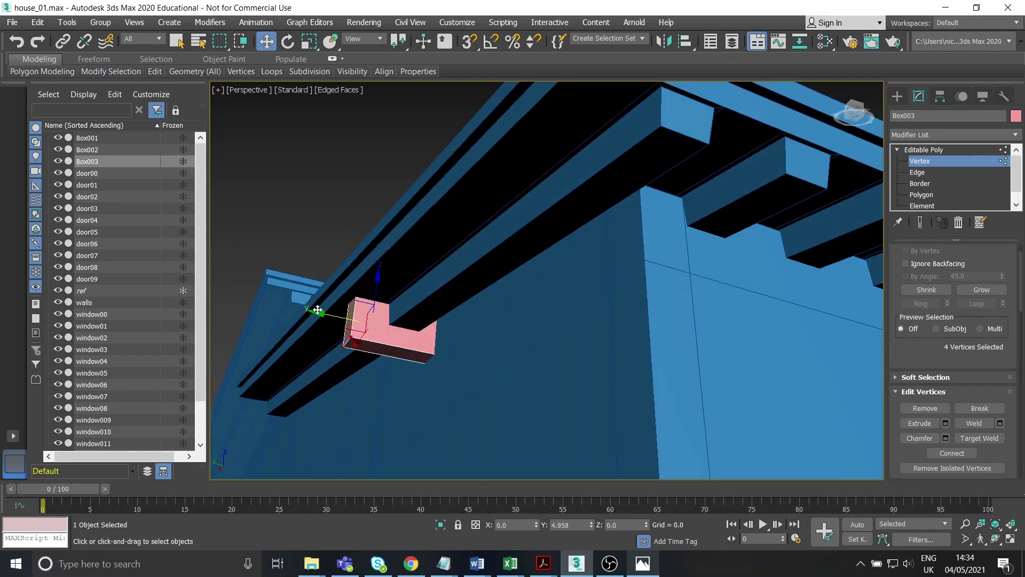
Chamfer the lower edge of the beam's rear end to match the slanted front end
click(911, 172)
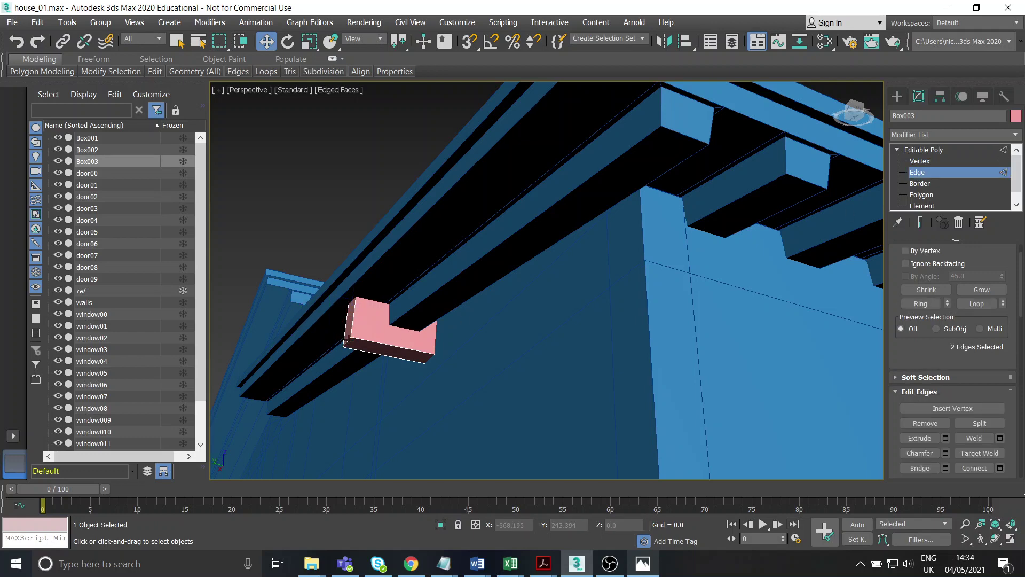
alt+middle_drag(368, 360, 392, 361)
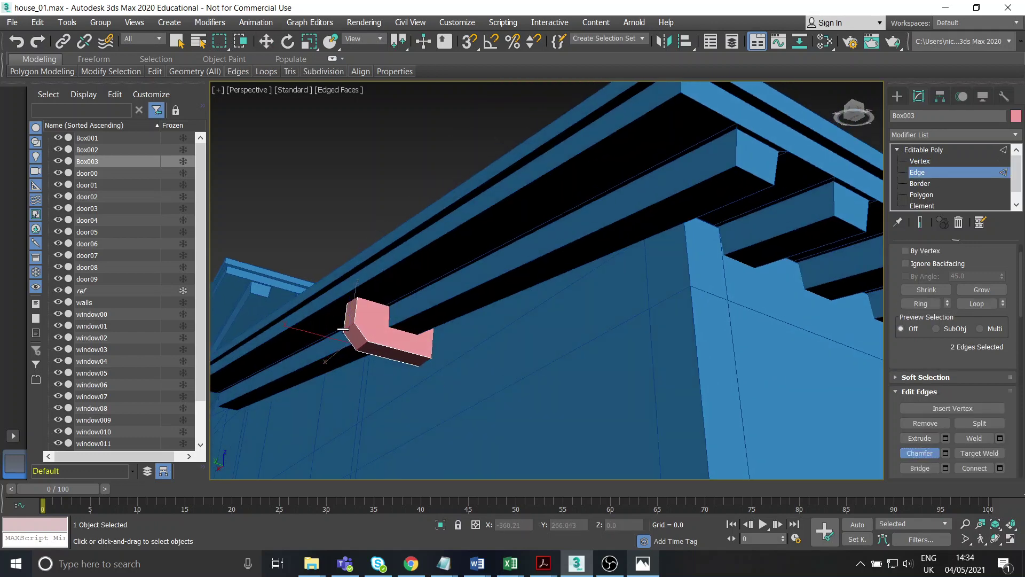
click(384, 182)
scroll(534, 300, down, 10)
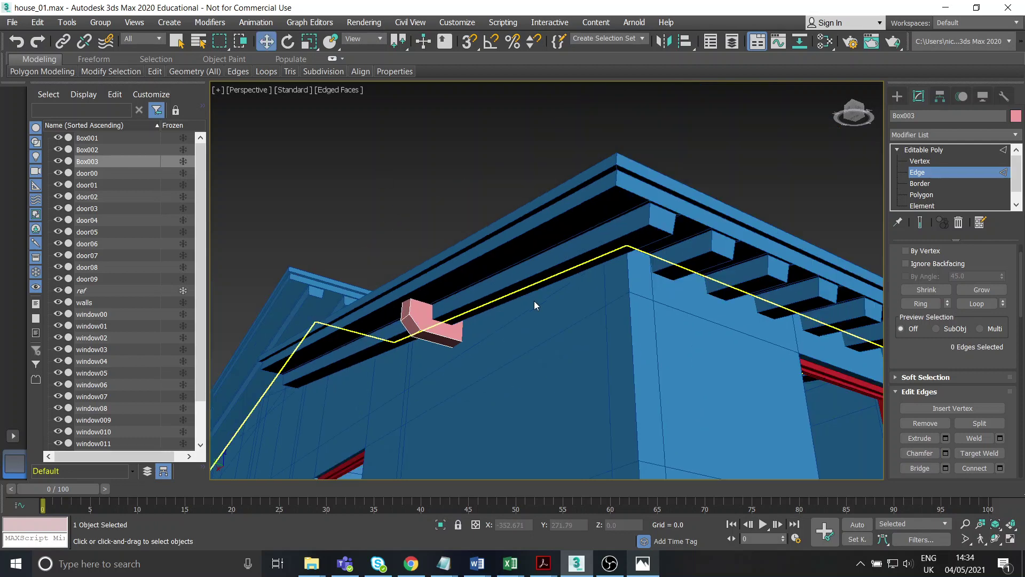
Change the beam's object color to the same blue as the roofs and walls, and deselect it
click(929, 151)
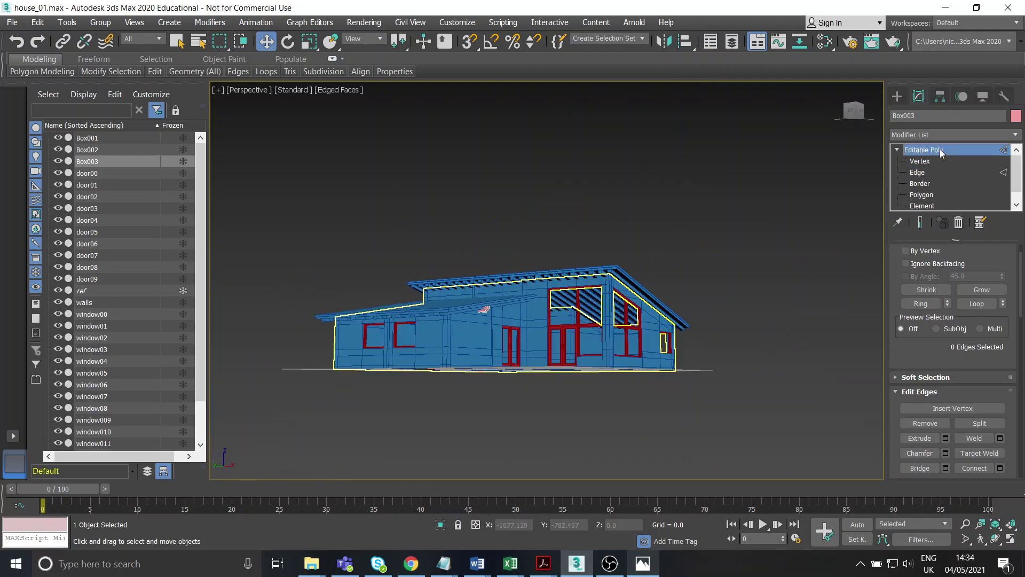
click(1016, 116)
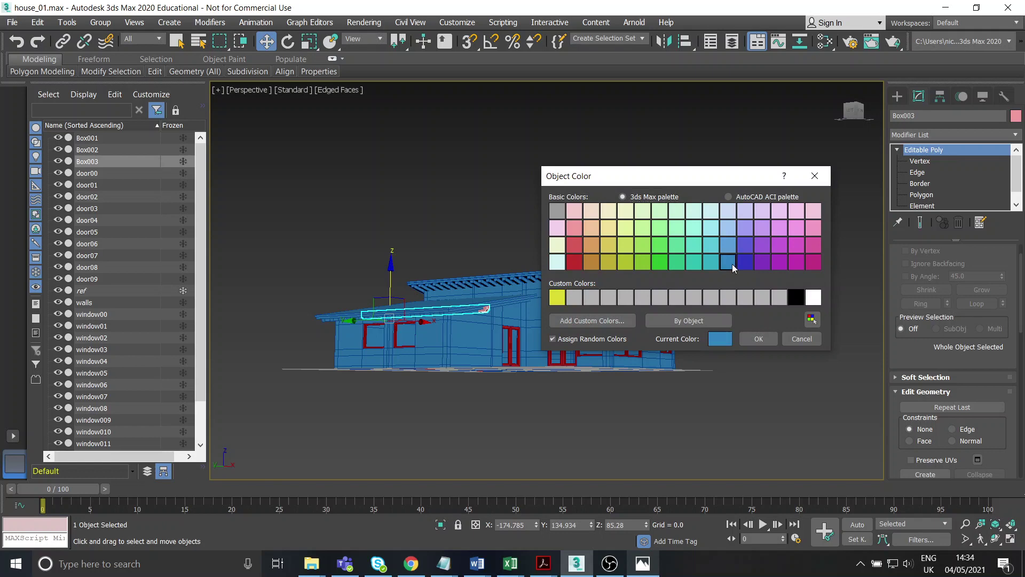
click(756, 338)
click(595, 218)
alt+middle_drag(513, 326, 483, 350)
scroll(518, 282, up, 4)
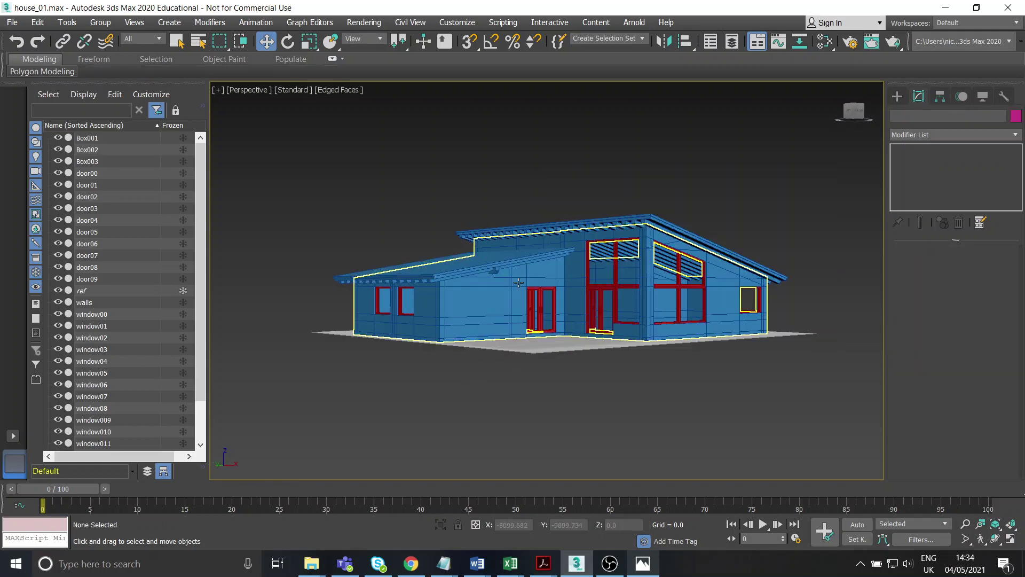
scroll(518, 283, up, 3)
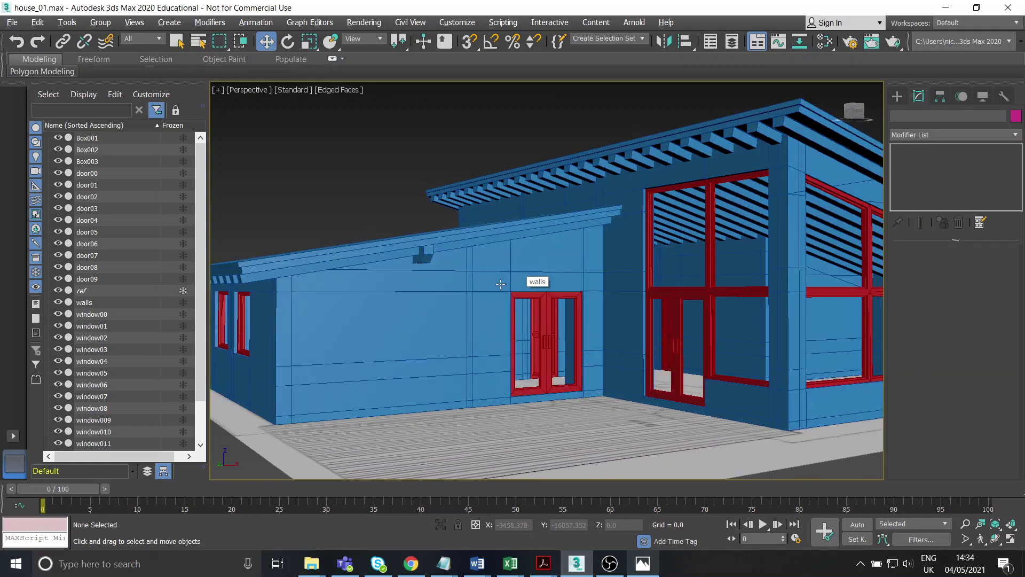
Following the reference photo, move the beam to the low end of the bedroom wing roof, X about -233.6 and height about 72.8
click(643, 561)
click(643, 562)
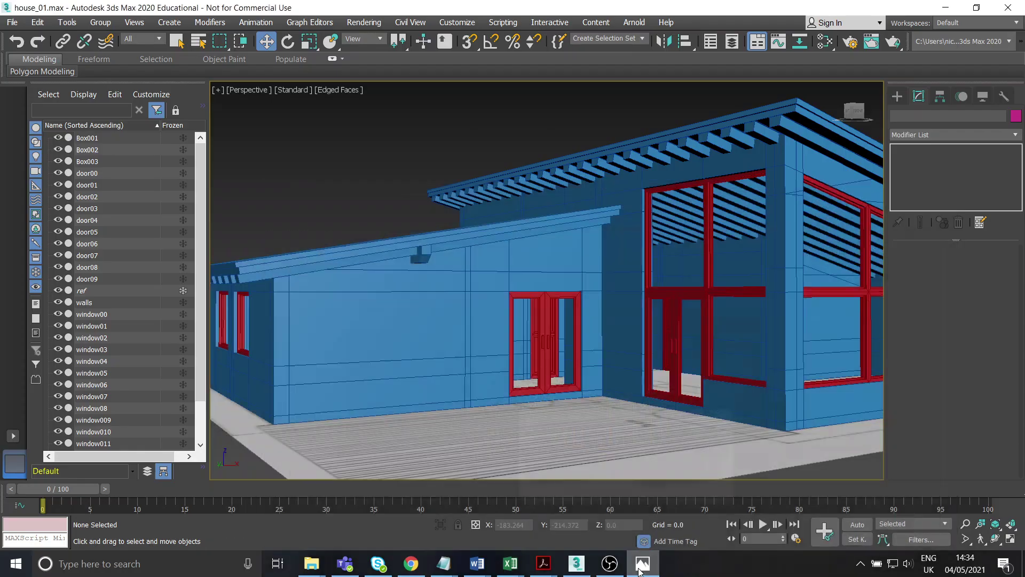
click(430, 261)
drag(433, 263, 289, 268)
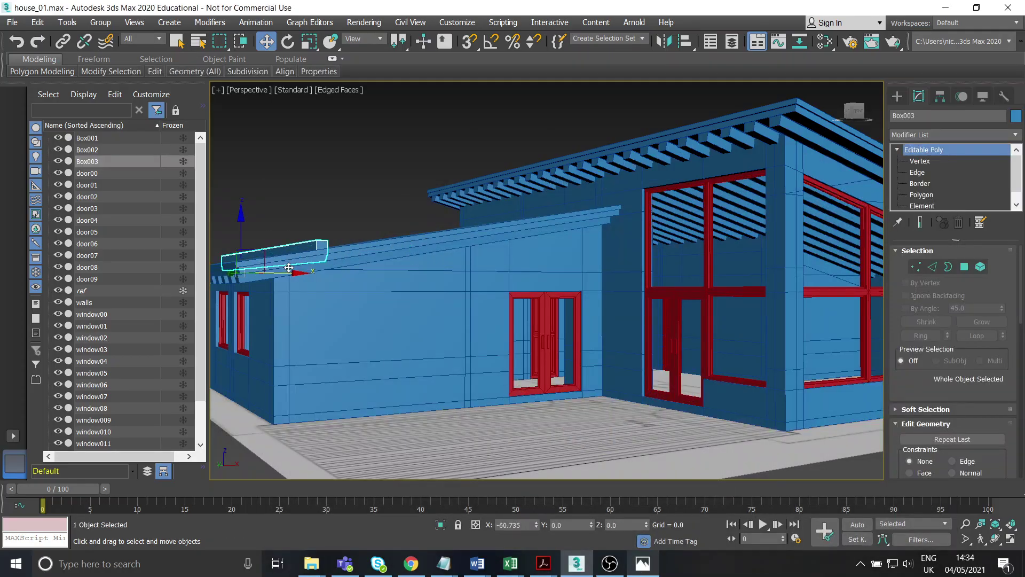
drag(242, 233, 246, 244)
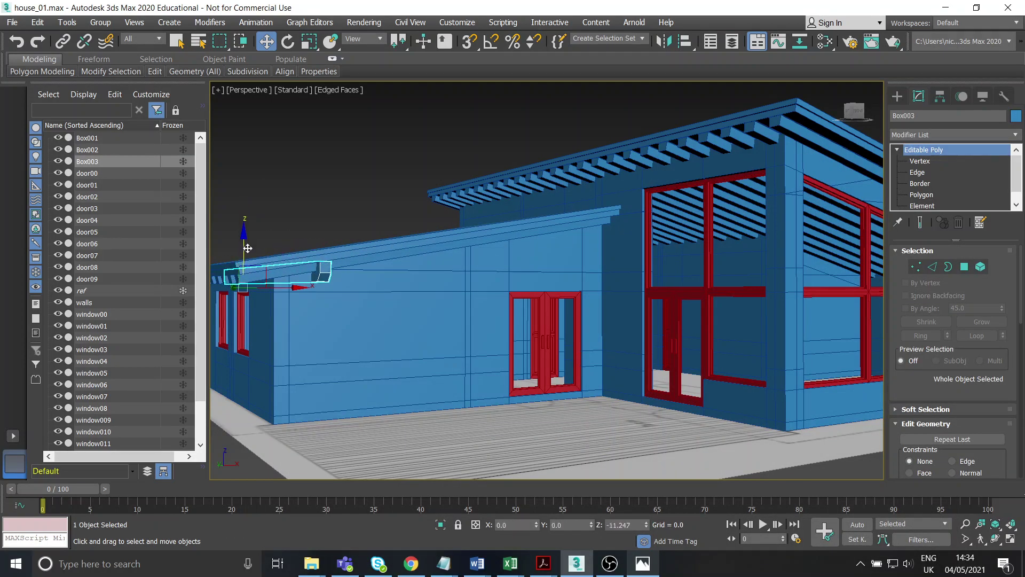
click(653, 565)
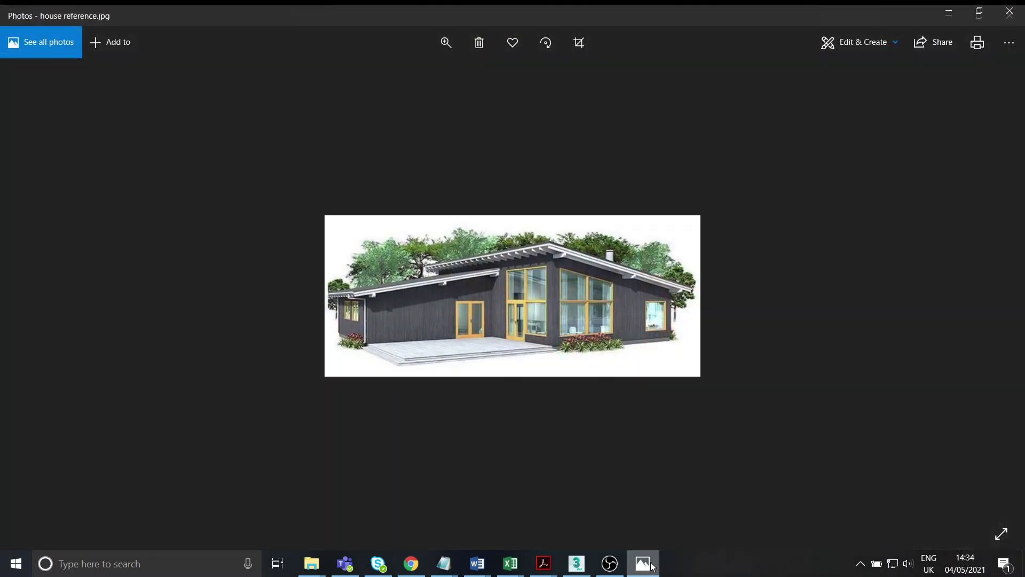
click(653, 565)
Move the beam closer to the low eave of the bedroom wing roof, to X about -241.3 and height about 72.5
alt+middle_drag(375, 275, 320, 274)
middle_drag(321, 274, 593, 257)
click(1010, 539)
middle_drag(770, 251, 807, 200)
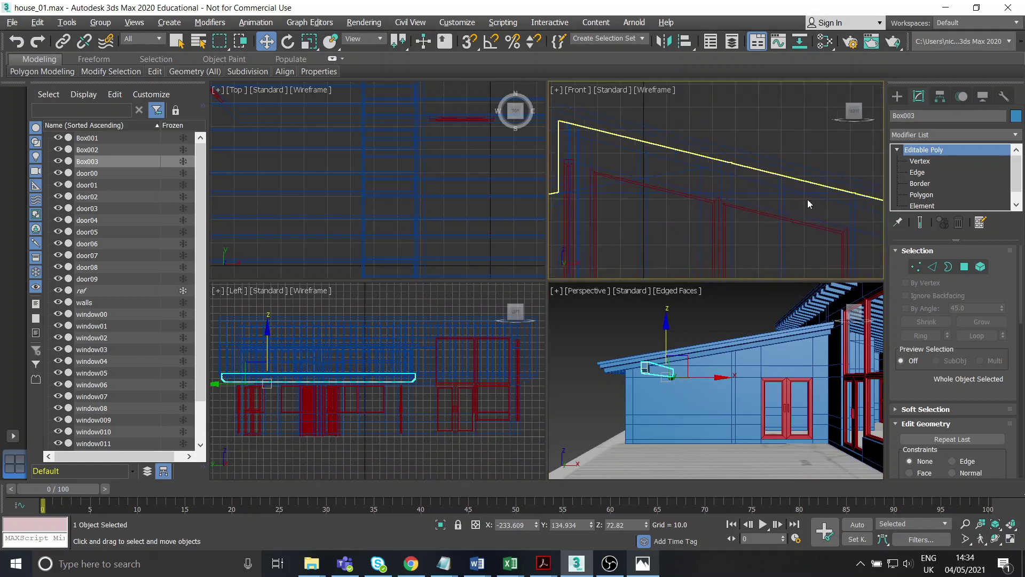
scroll(808, 200, down, 5)
middle_drag(710, 228, 749, 220)
scroll(623, 219, up, 6)
middle_drag(622, 218, 763, 231)
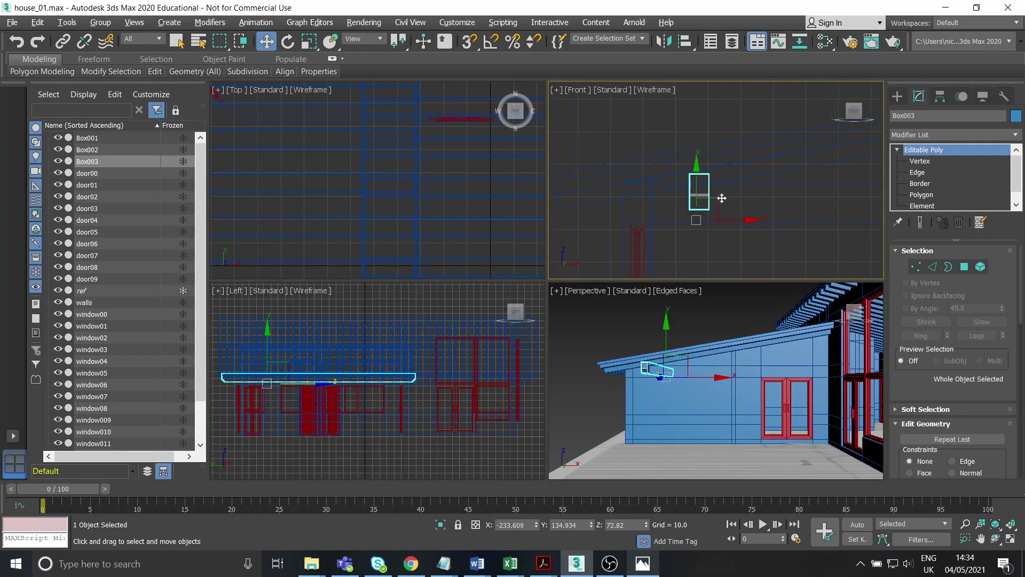
drag(712, 200, 693, 201)
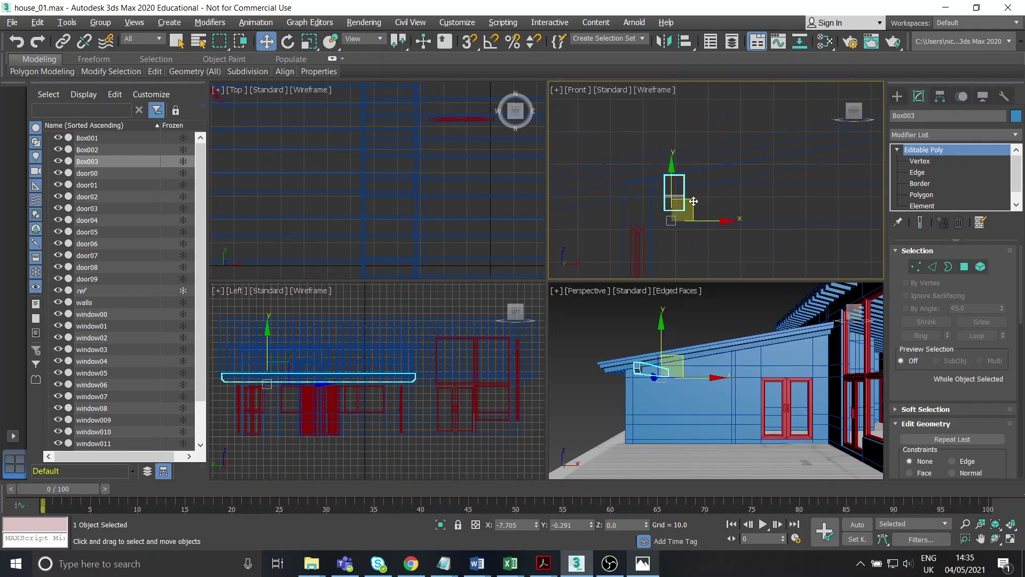
Raise the beam to a height of about 74.2 so it meets the underside of the bedroom wing's rafters
middle_drag(656, 363, 671, 411)
scroll(709, 357, up, 4)
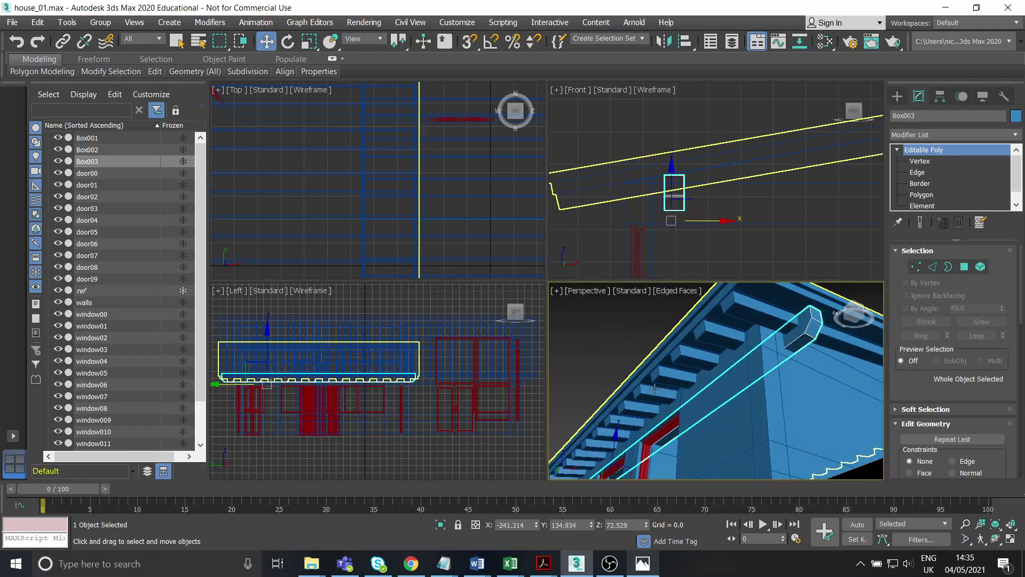
drag(618, 434, 618, 433)
alt+middle_drag(719, 425, 743, 410)
scroll(743, 411, down, 2)
Deselect the beam and examine the whole house from the front in a maximized Perspective view, checking the roofs and beam placement
click(1011, 541)
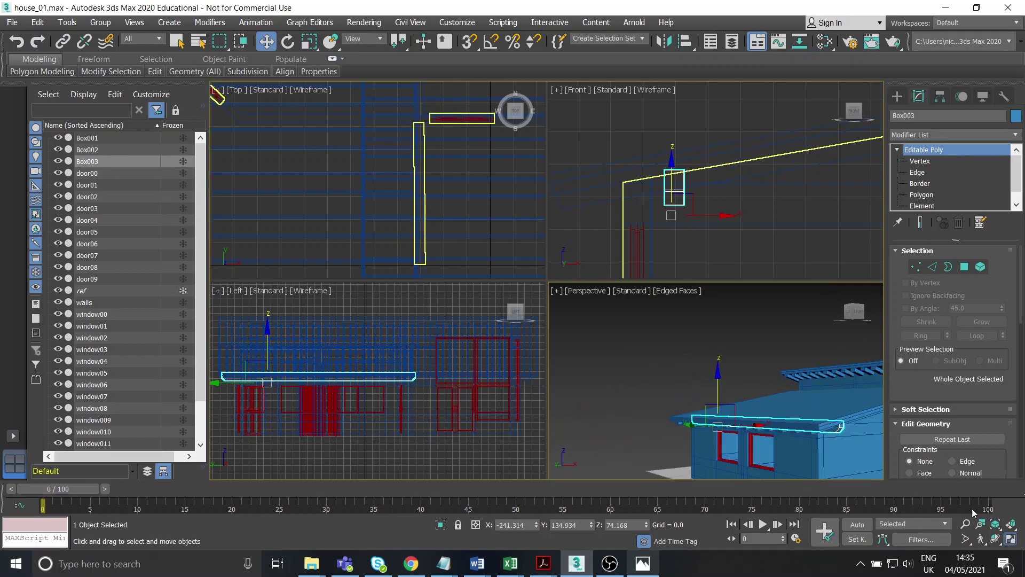
click(534, 245)
scroll(630, 278, down, 3)
middle_drag(630, 278, 398, 278)
scroll(398, 278, down, 4)
middle_drag(693, 350, 633, 344)
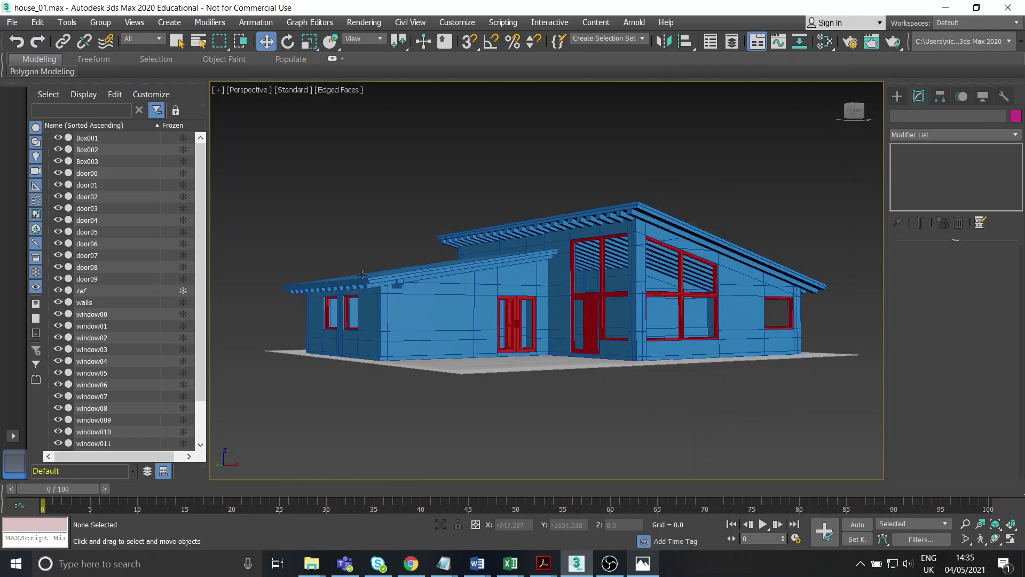
alt+middle_drag(726, 278, 649, 256)
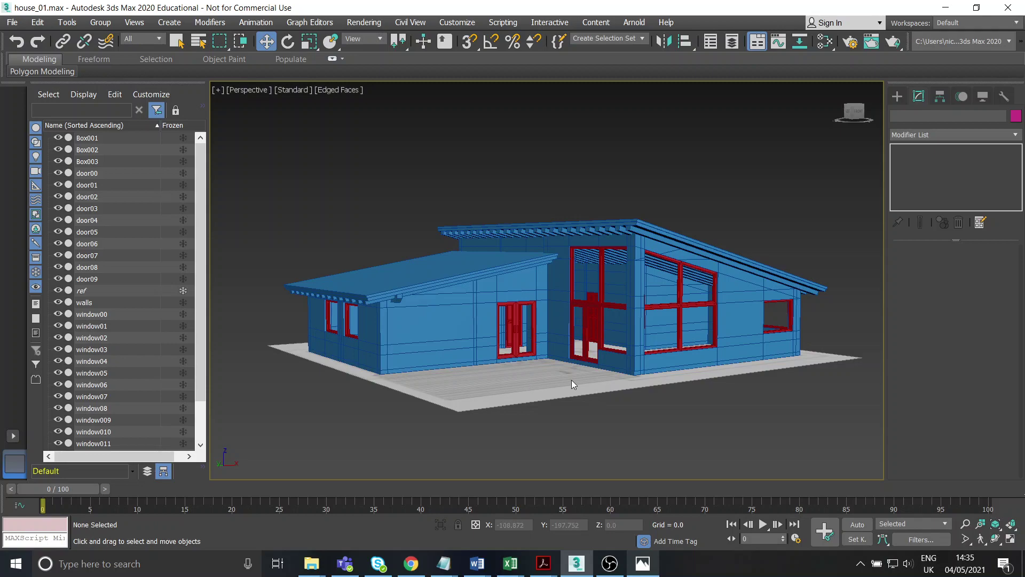
alt+middle_drag(573, 374, 592, 427)
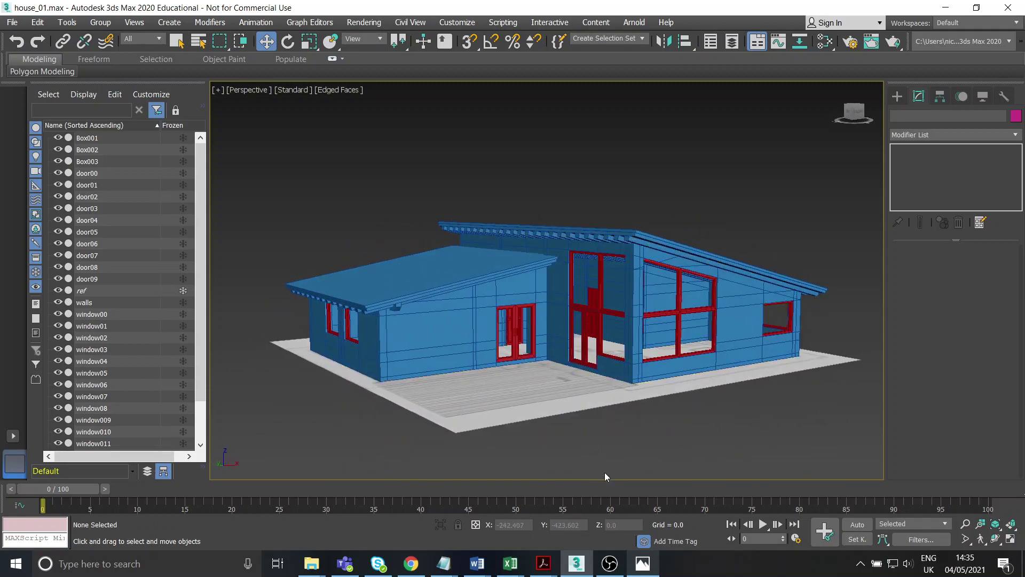